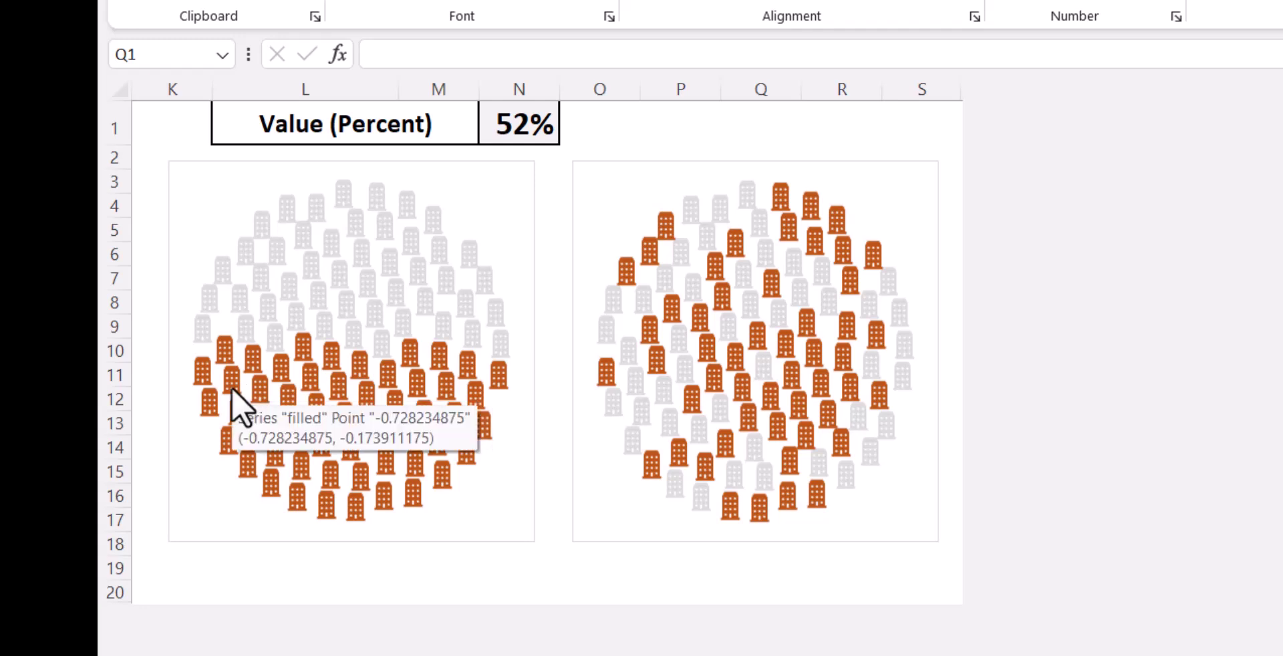
Change the Value (Percent) cell N1 to 45%.
key("F2")
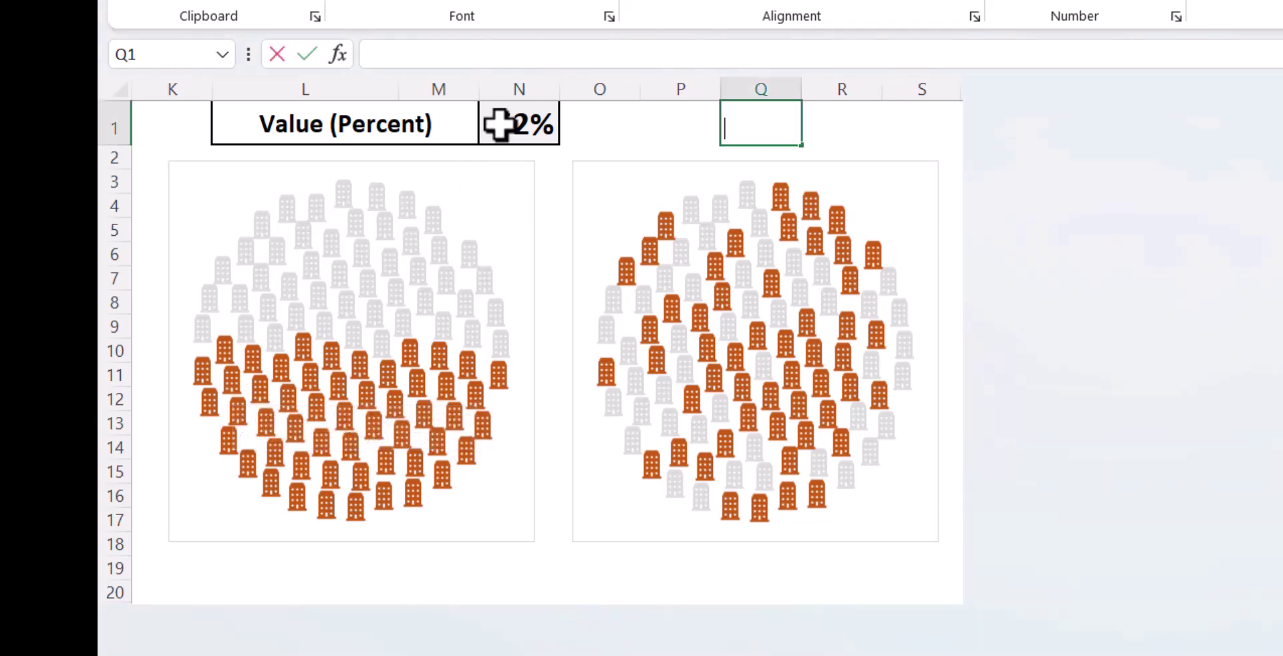
left_click(499, 125)
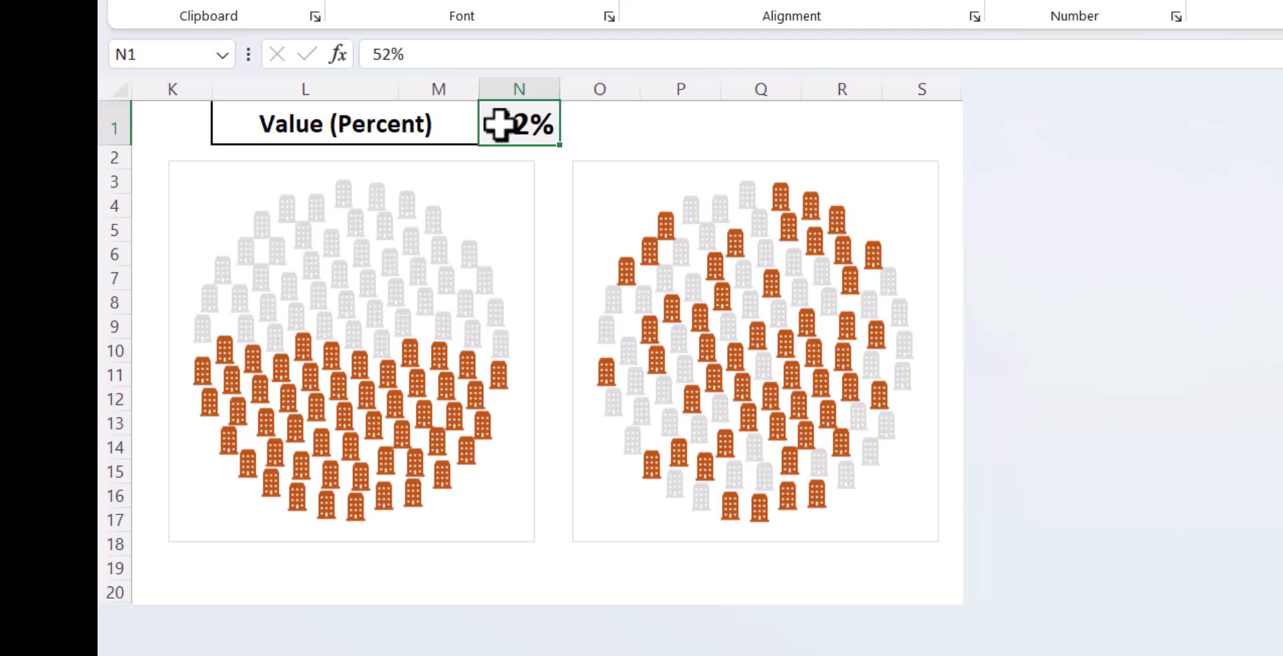
type("45")
key("Return")
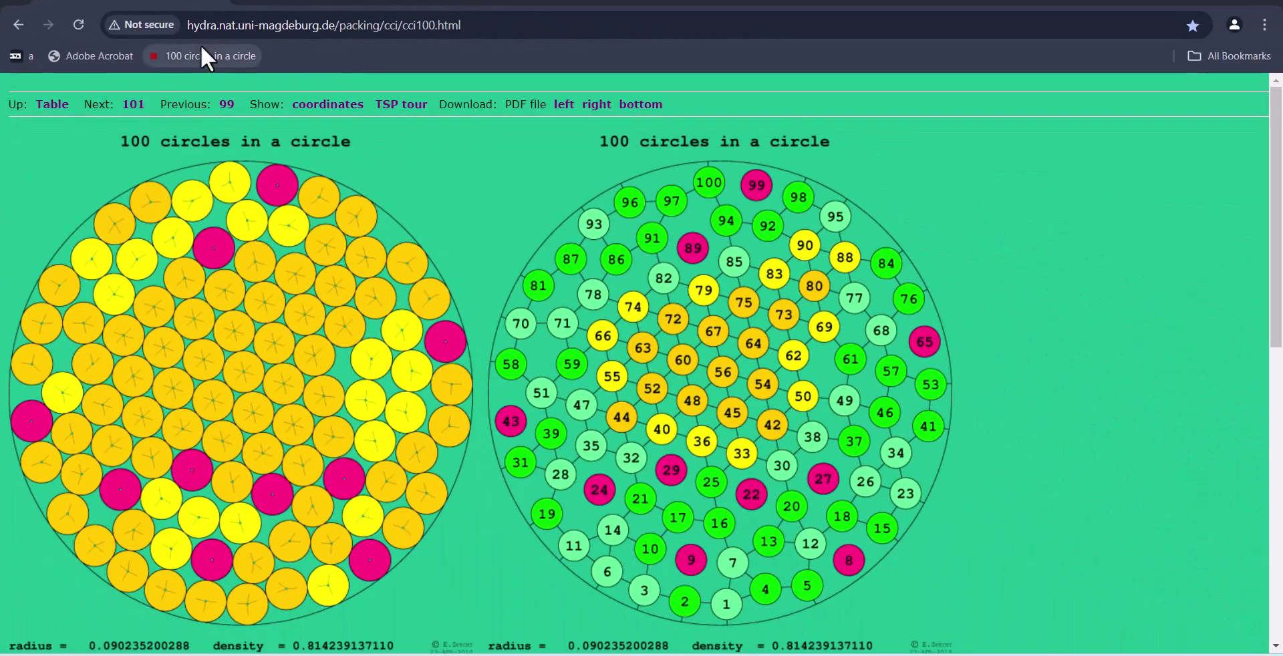
Open the 100-circle coordinates text file and select its entire contents.
left_click(338, 109)
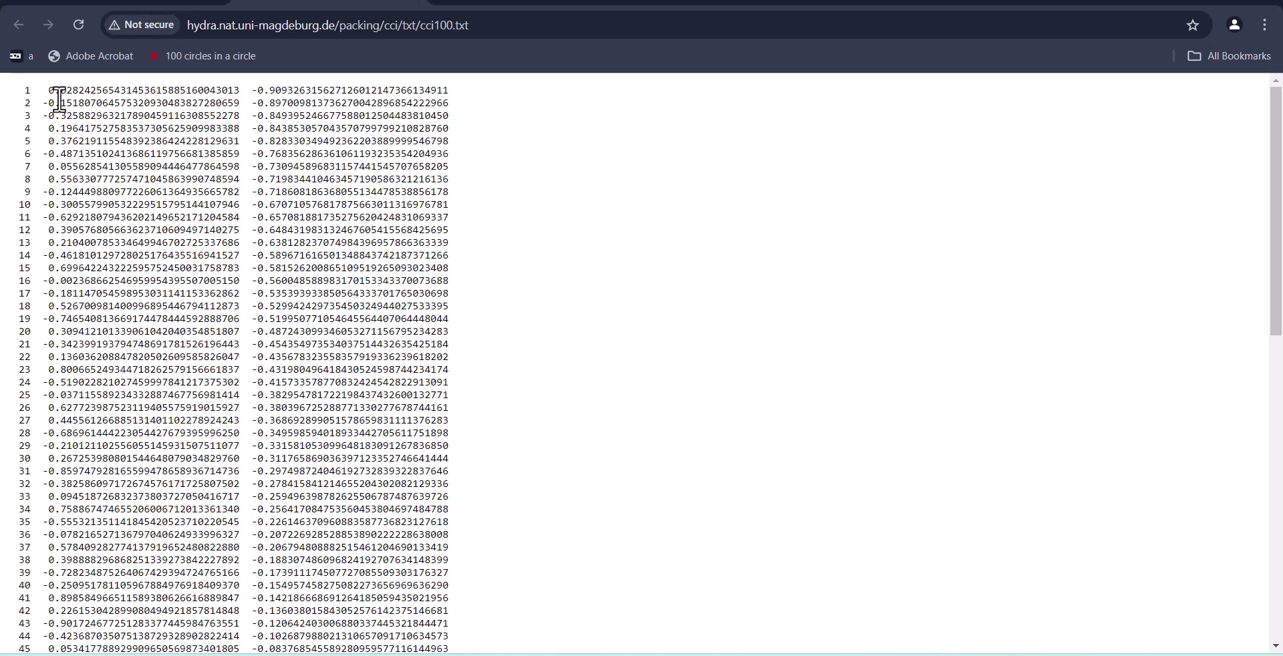
scroll(248, 482, "down", 10)
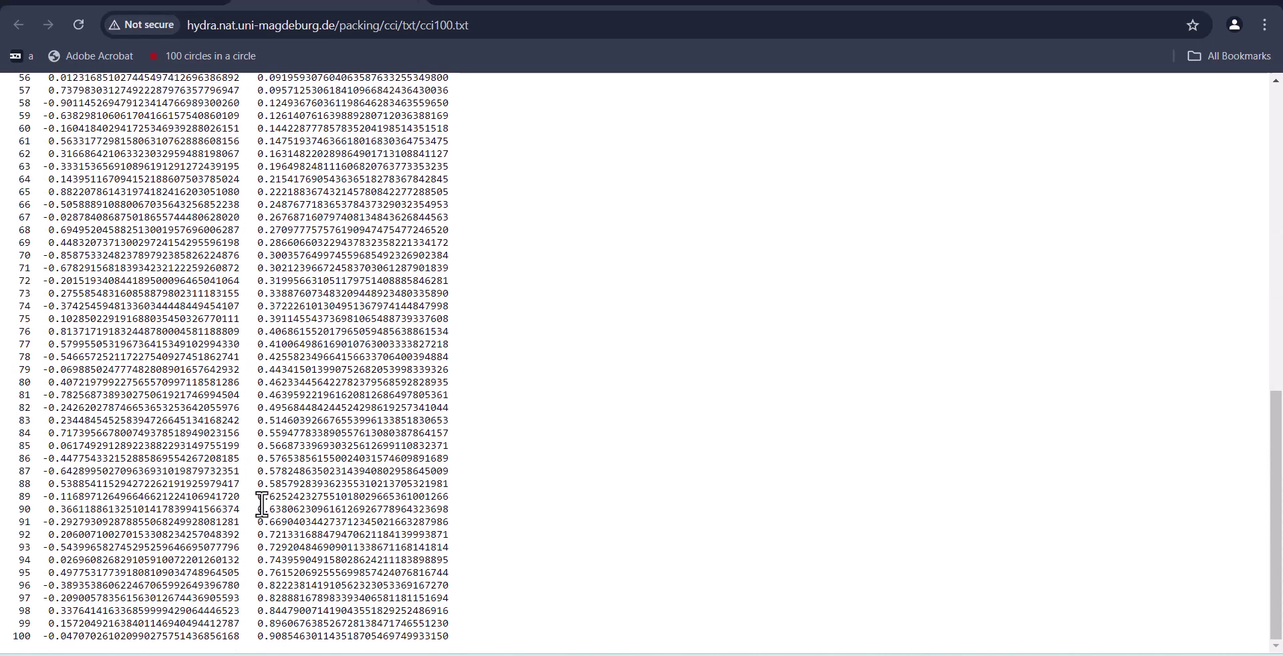
scroll(249, 481, "up", 10)
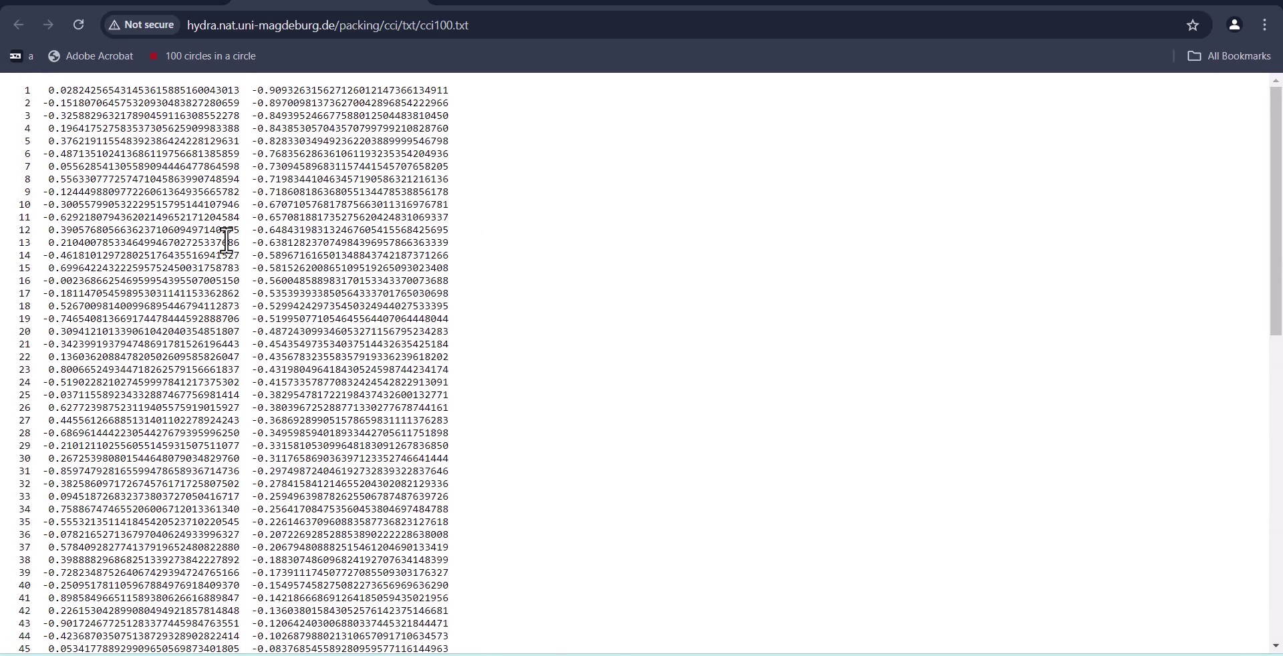
key("ctrl+a")
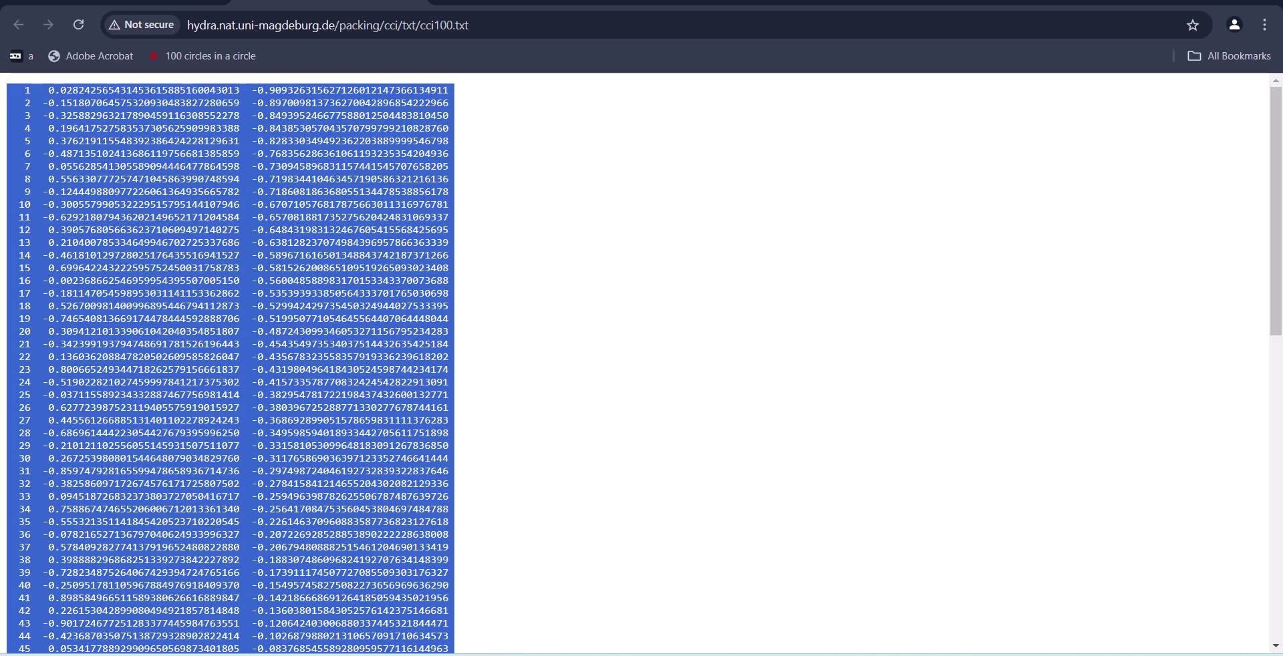
Paste the copied coordinate list into cell A1 of Excel's Workings sheet.
key("alt+Tab")
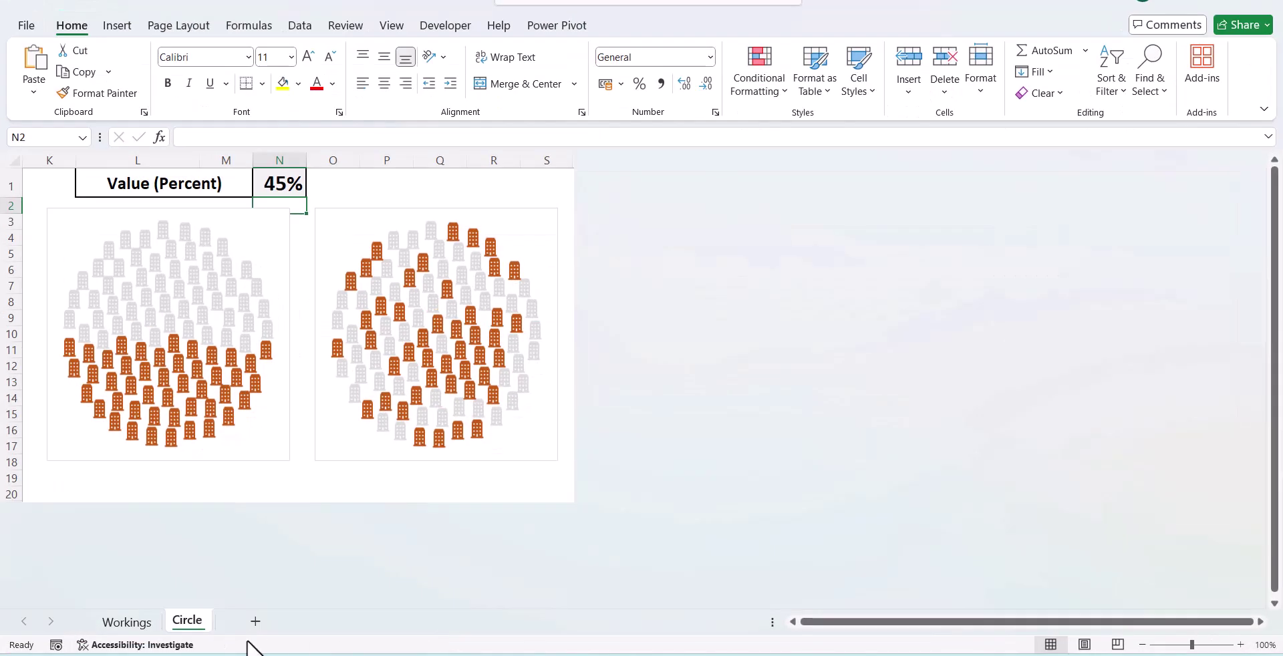
left_click(151, 623)
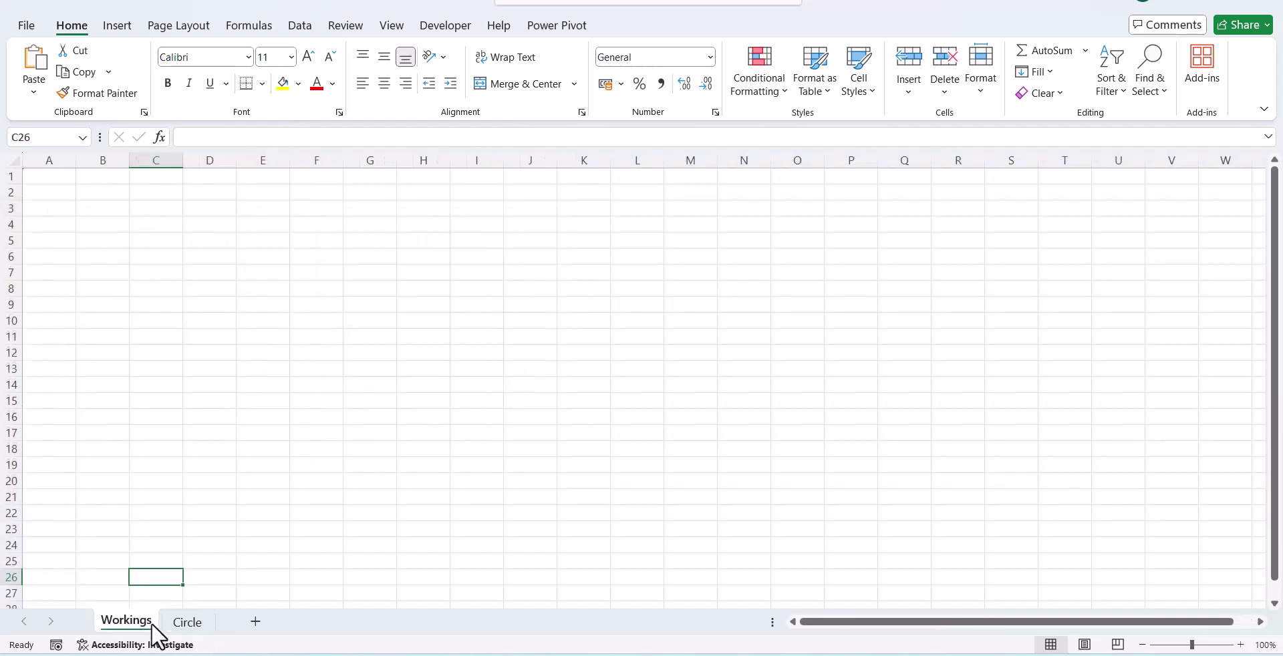
left_click(51, 178)
key("ctrl+v")
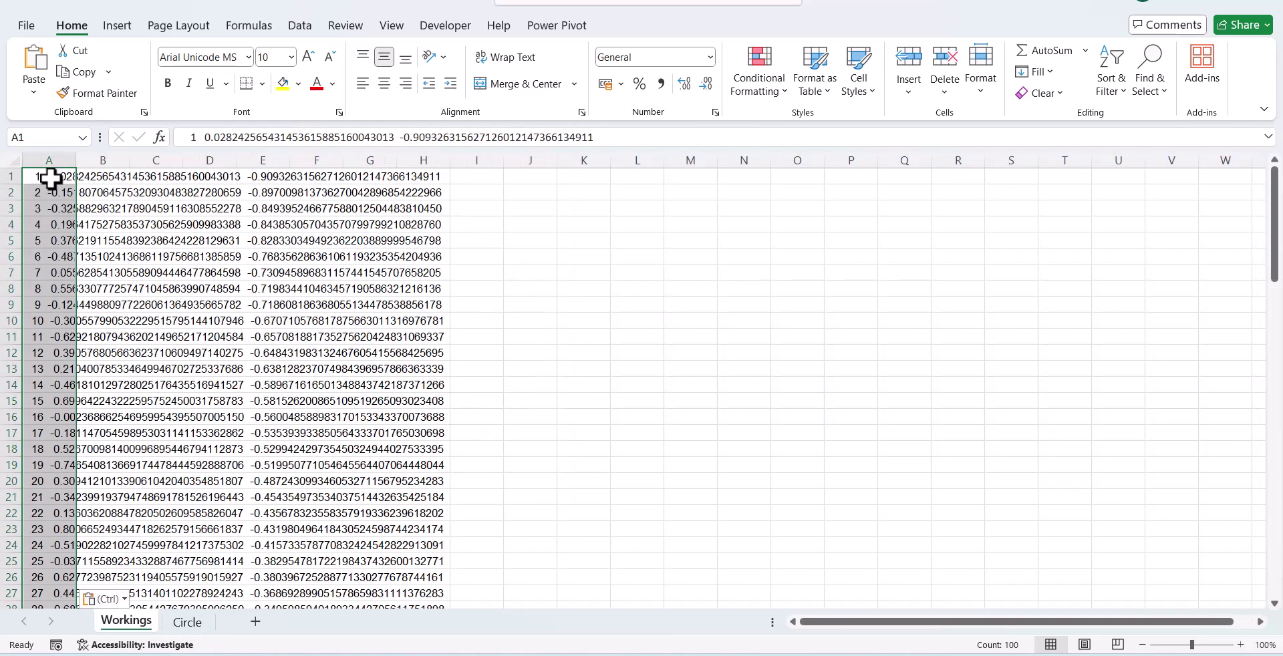
left_click(567, 319)
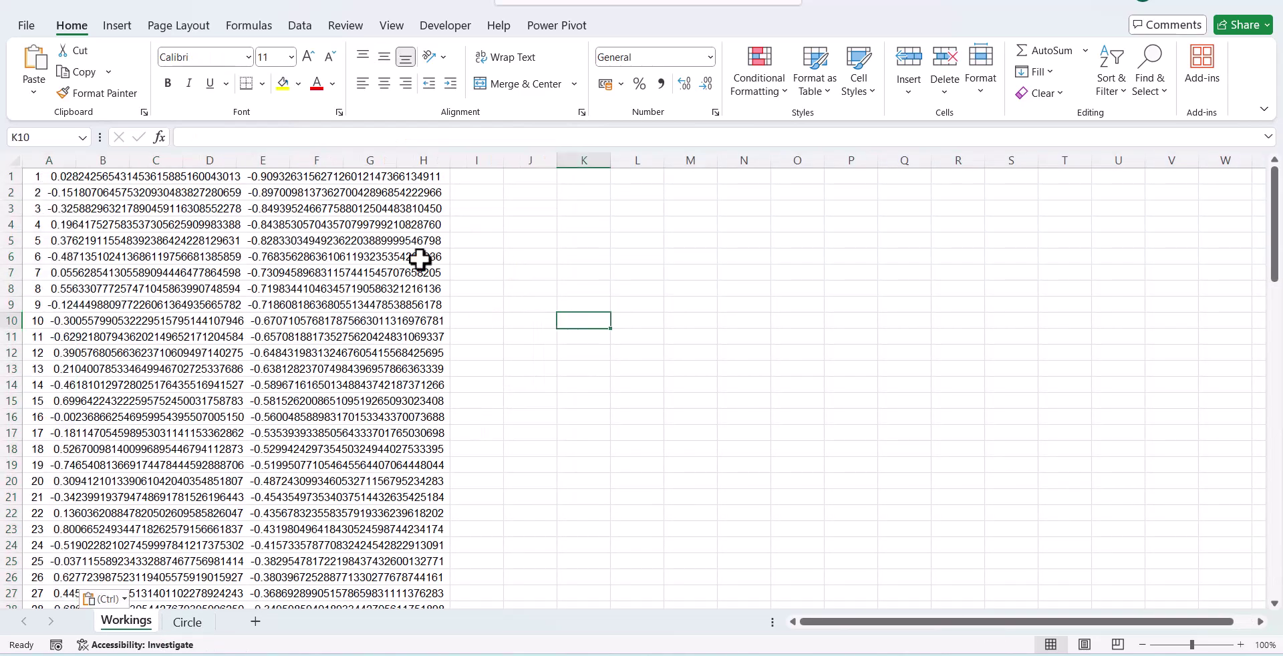
left_click(28, 175)
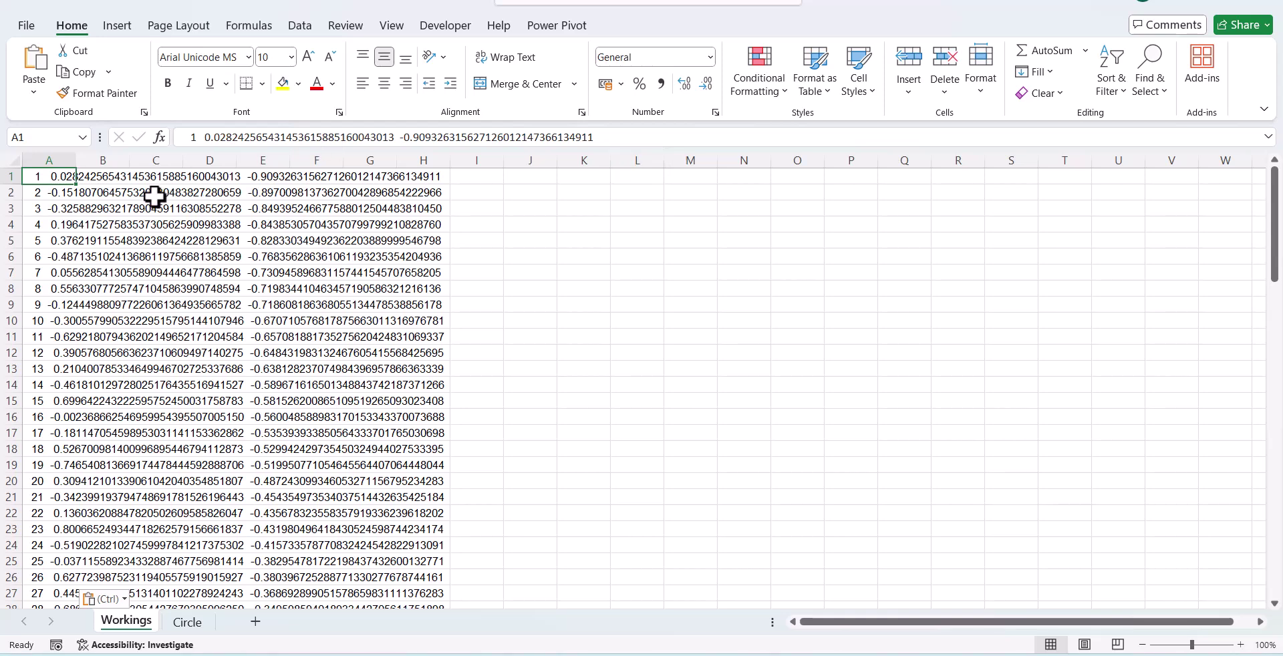
left_click(307, 28)
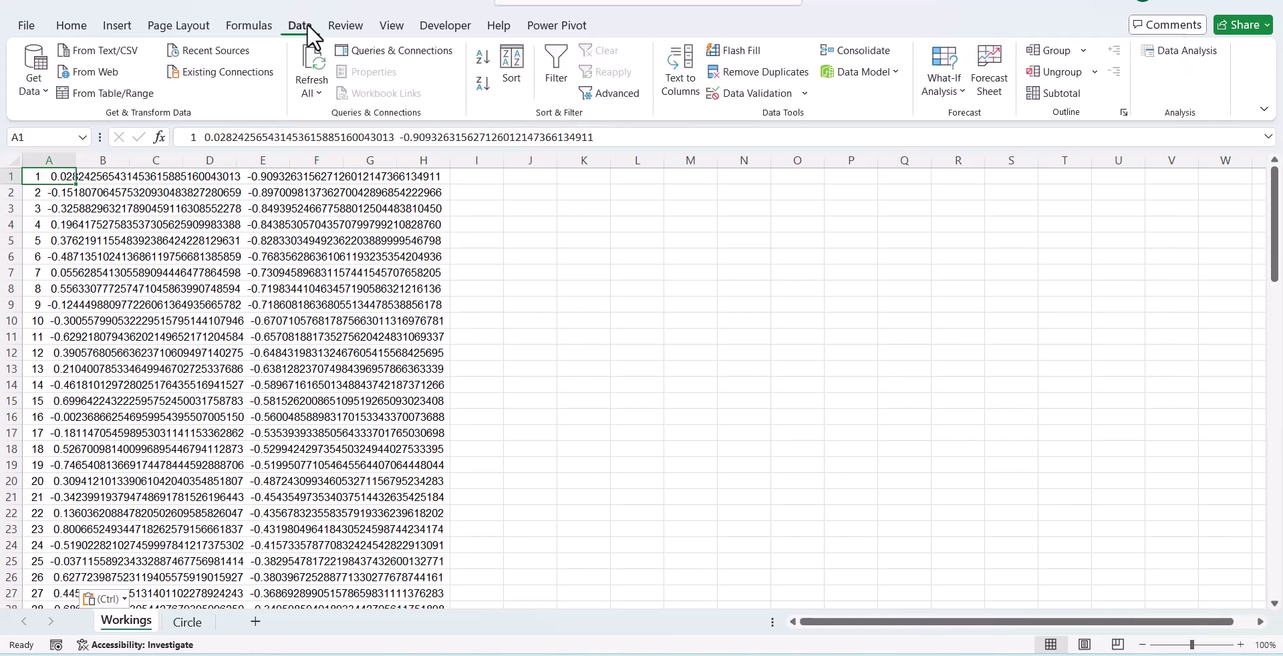
Split column A with Text to Columns, delimited by spaces, into index, X and Y columns.
left_click(39, 153)
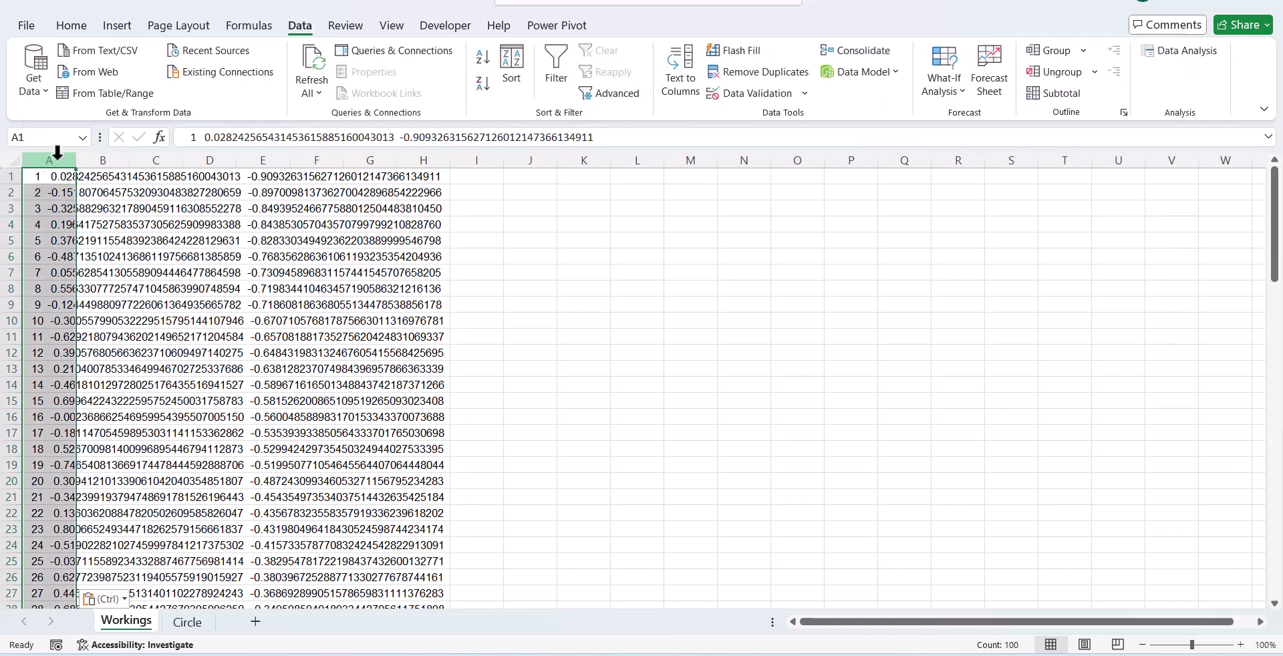
left_click(679, 60)
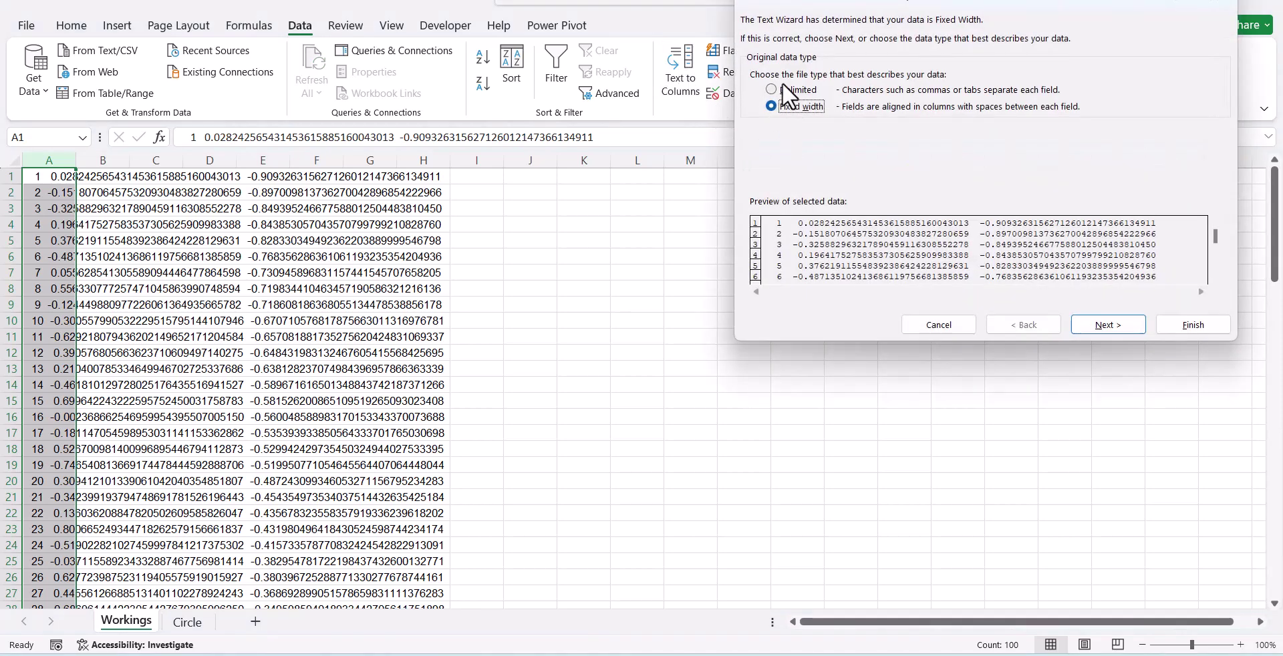
left_click(1097, 324)
left_click(756, 109)
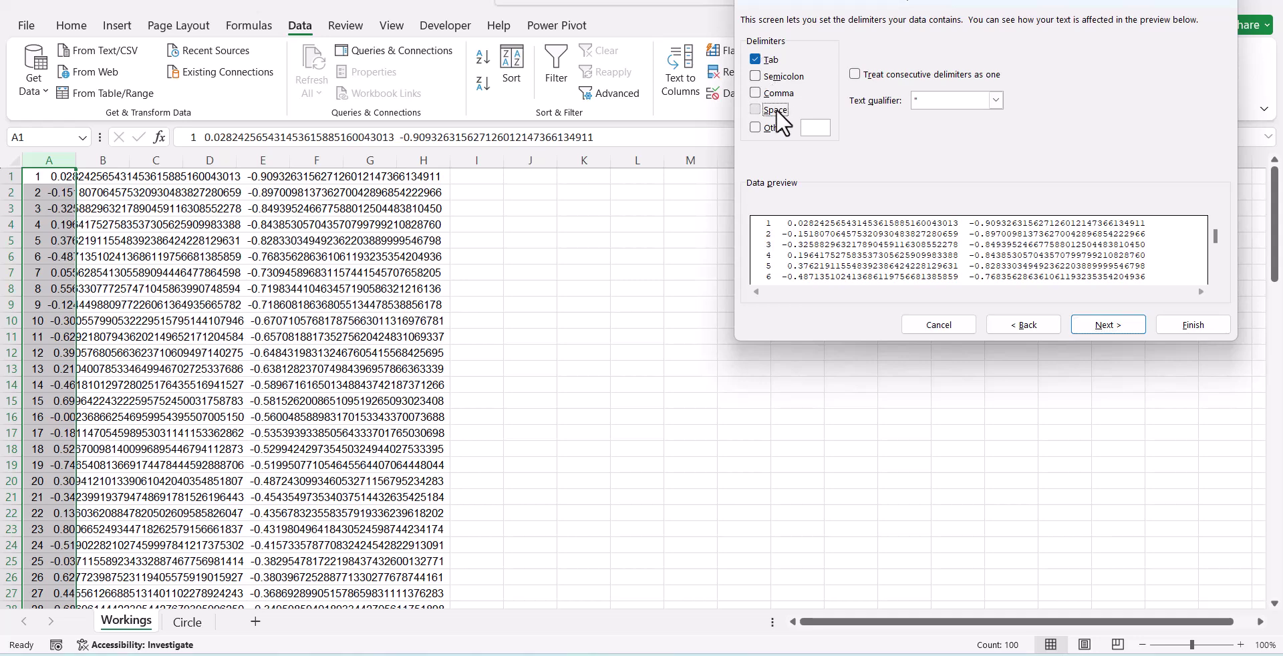
left_click(1121, 323)
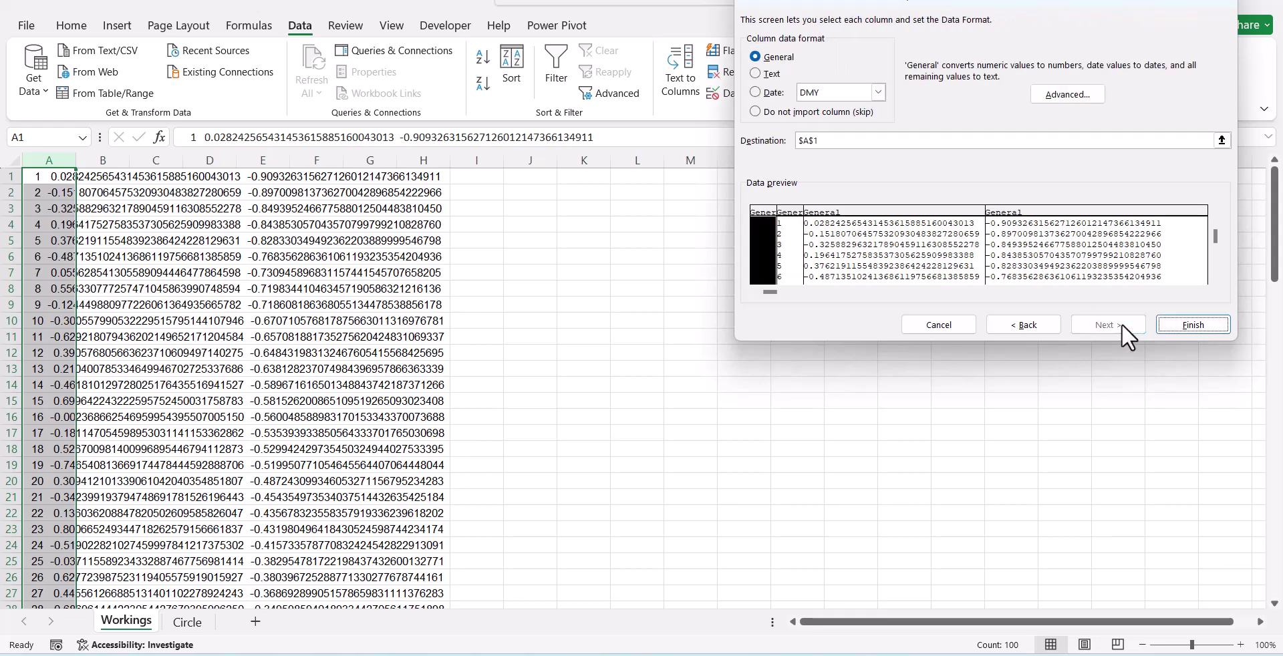
left_click(1190, 326)
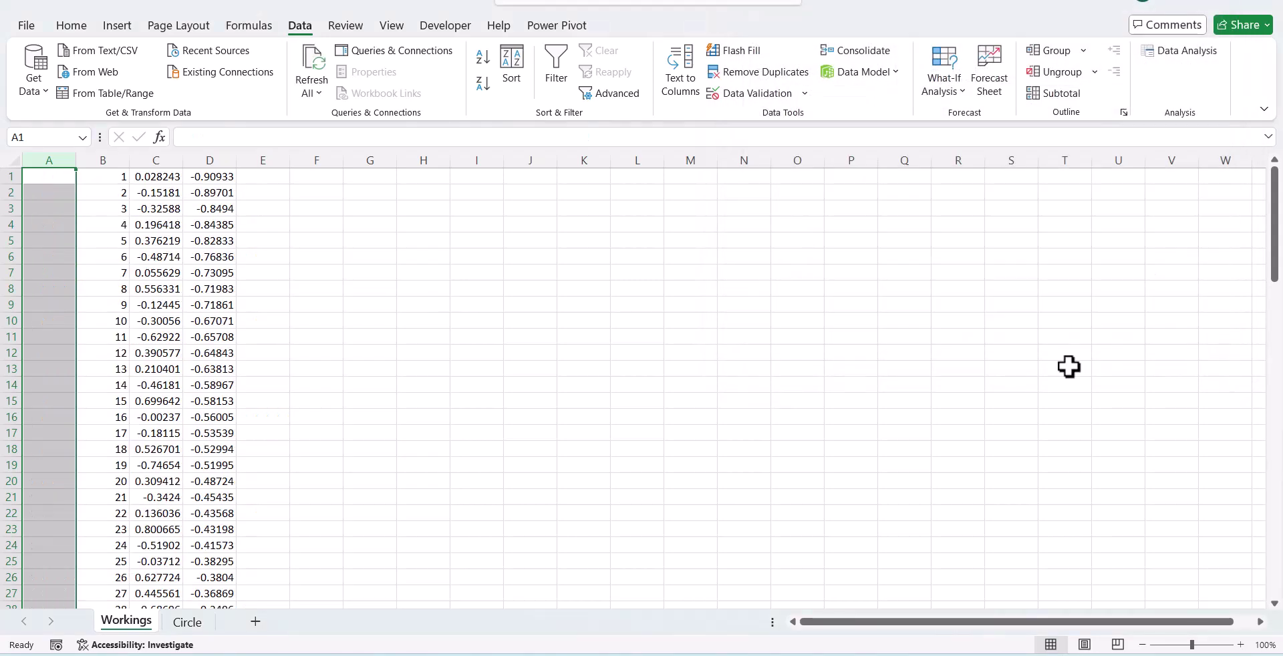
left_click(1065, 368)
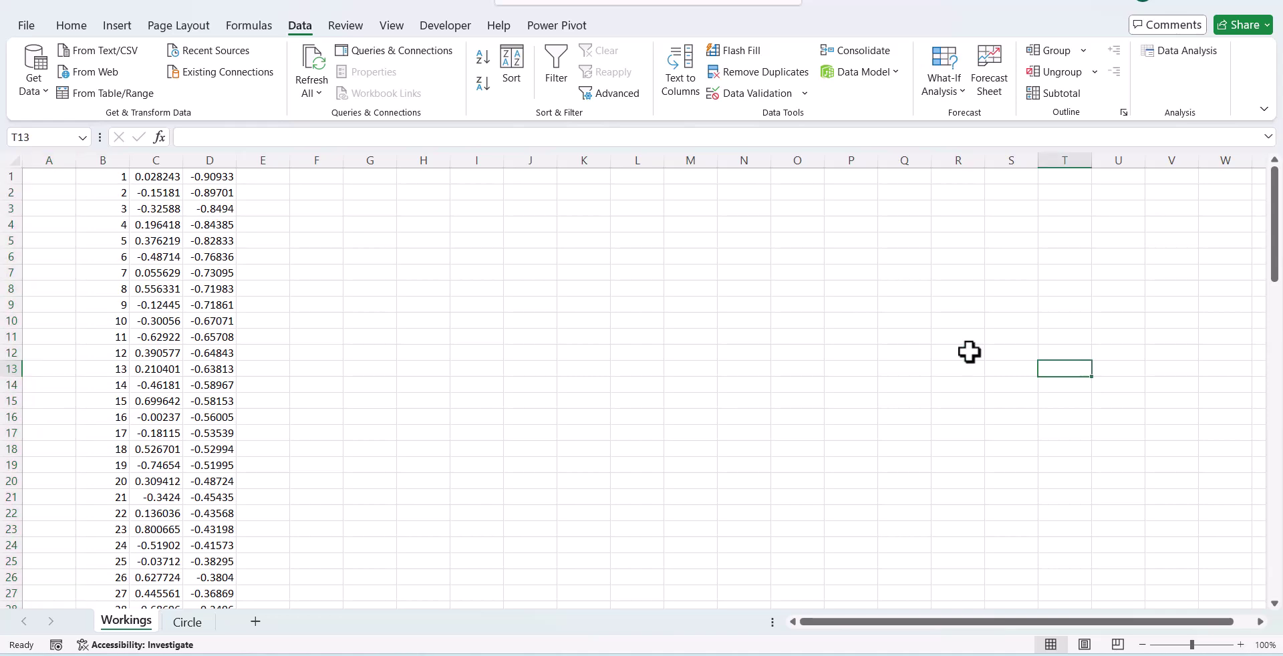
Delete the empty column A and insert a blank row above the data.
left_click(57, 160)
right_click(60, 161)
left_click(122, 351)
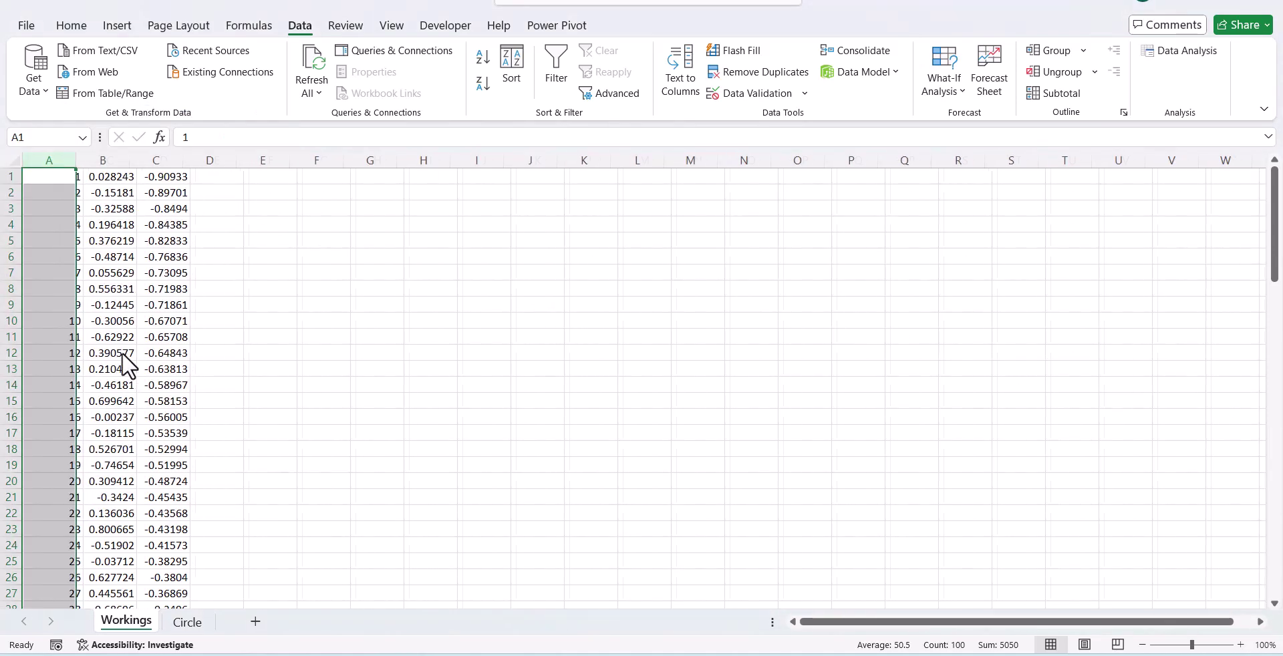
left_click(12, 177)
right_click(13, 176)
left_click(80, 342)
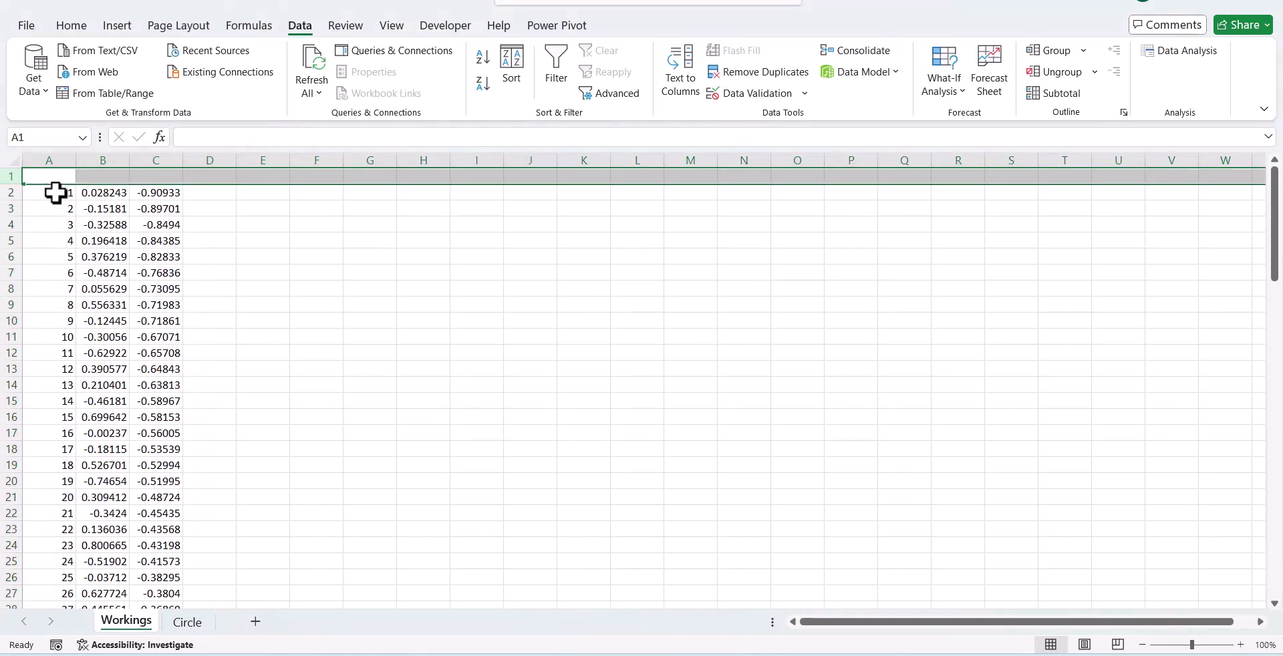
Enter headings Sr No, X and Y in A1:C1 and select them.
left_click(51, 178)
type("Sr")
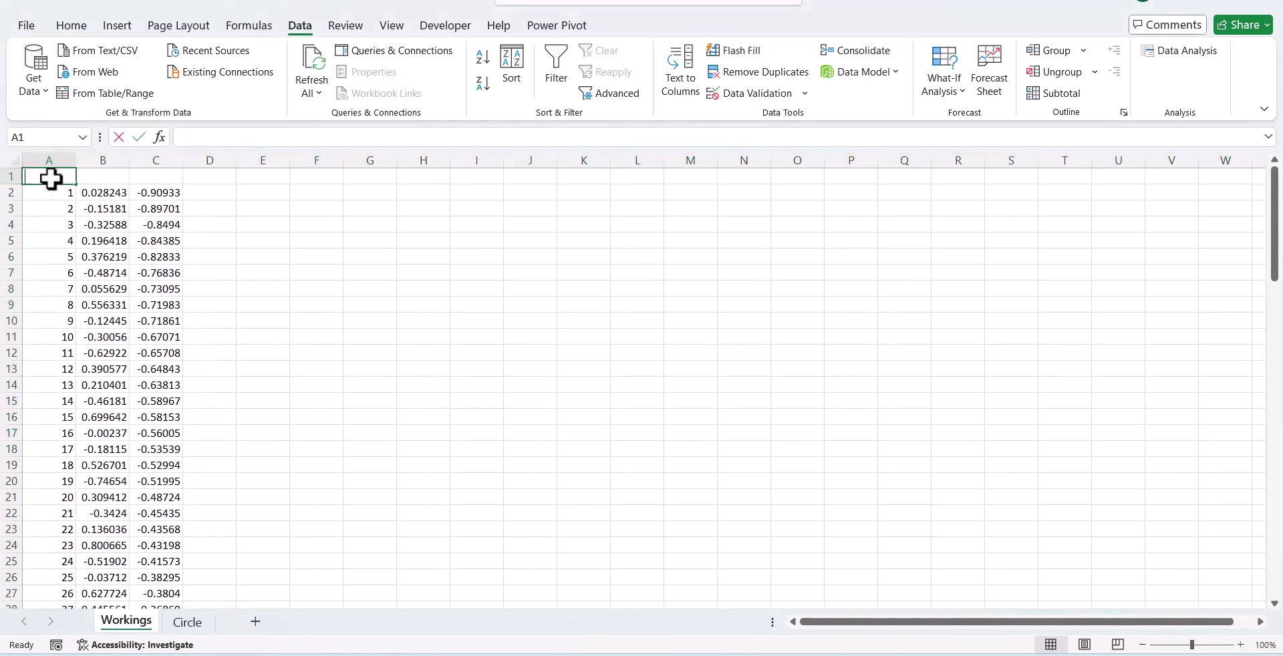
type(" No")
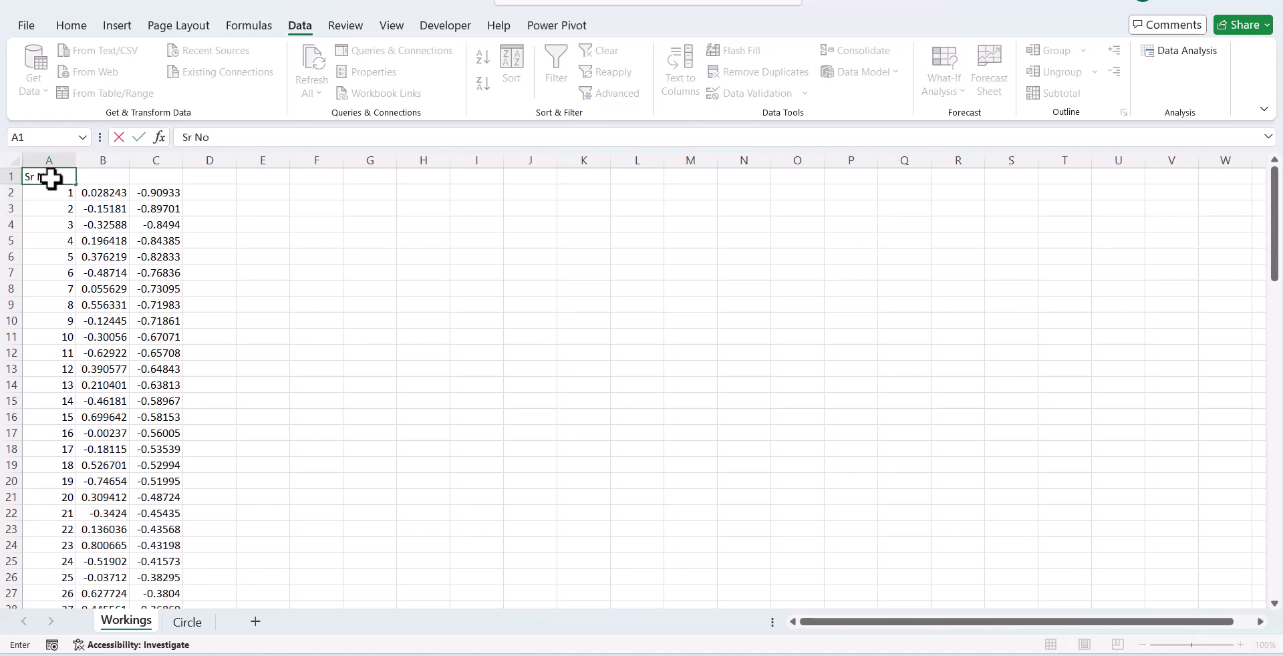
key("Tab")
type("X")
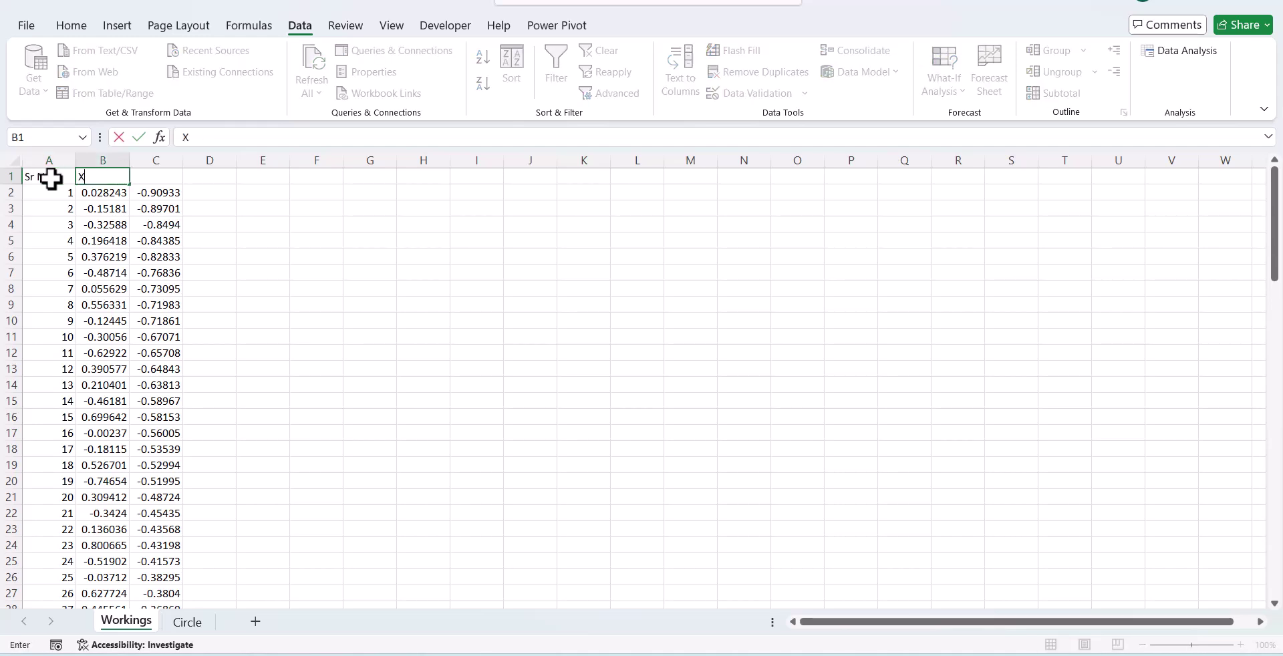
key("Tab")
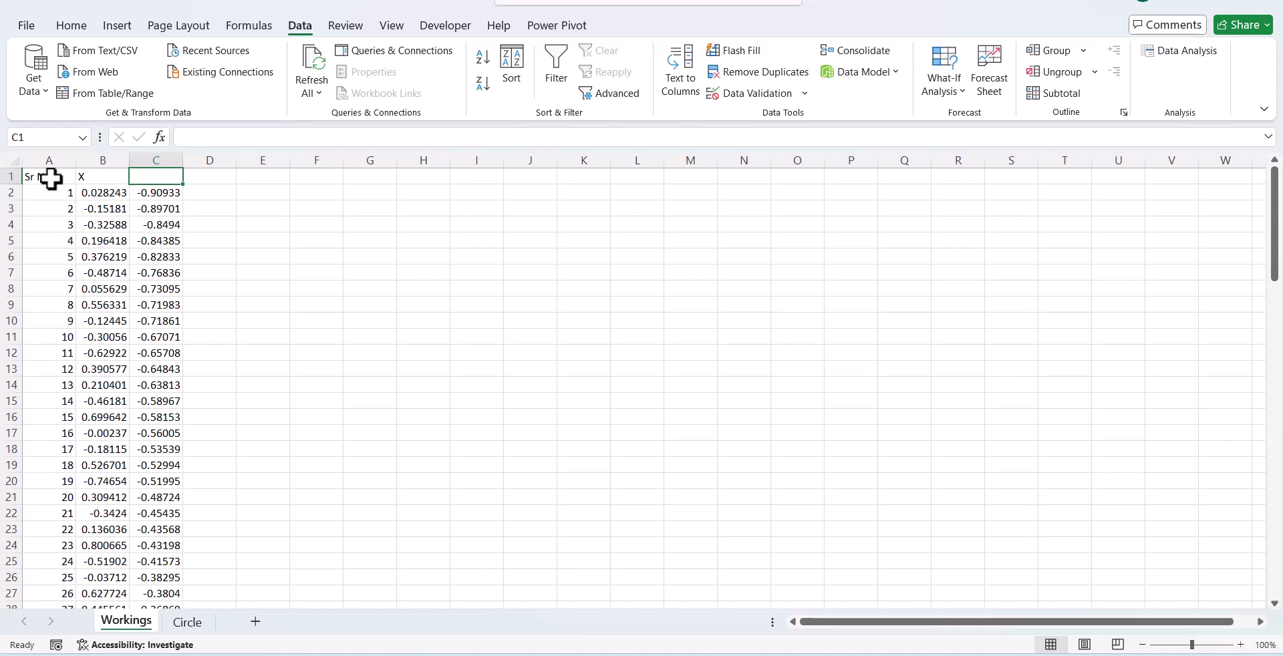
type("Y")
left_click(51, 178)
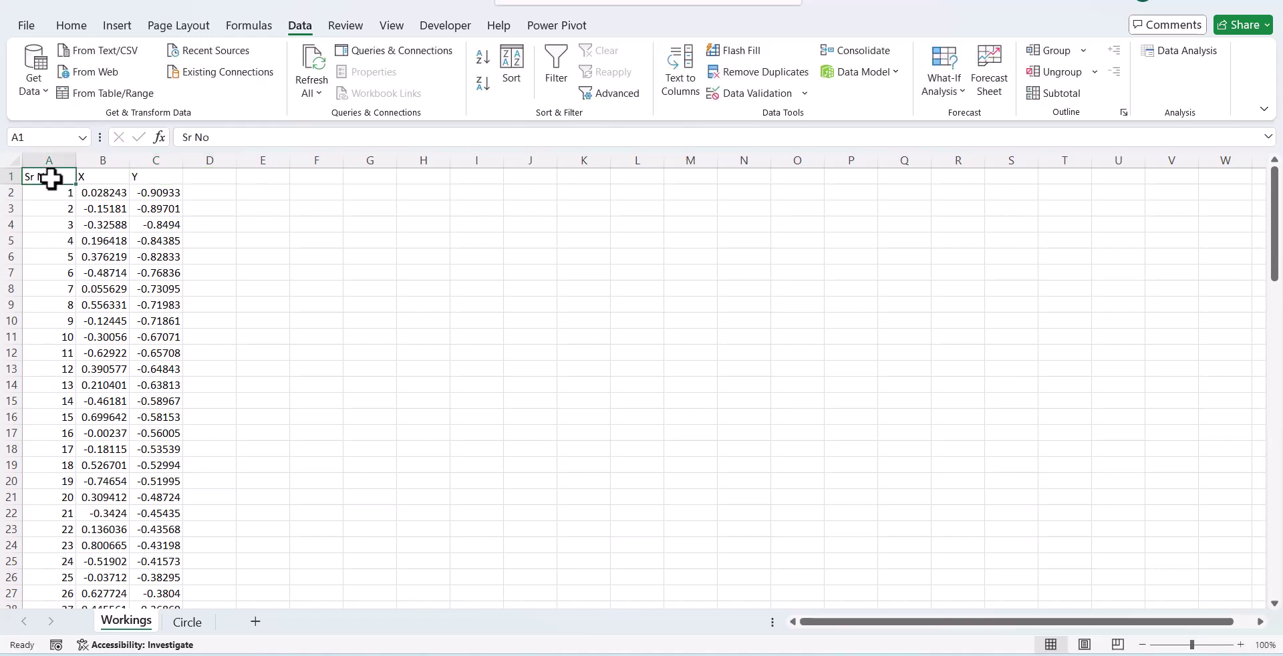
left_click_drag(51, 179, 141, 177)
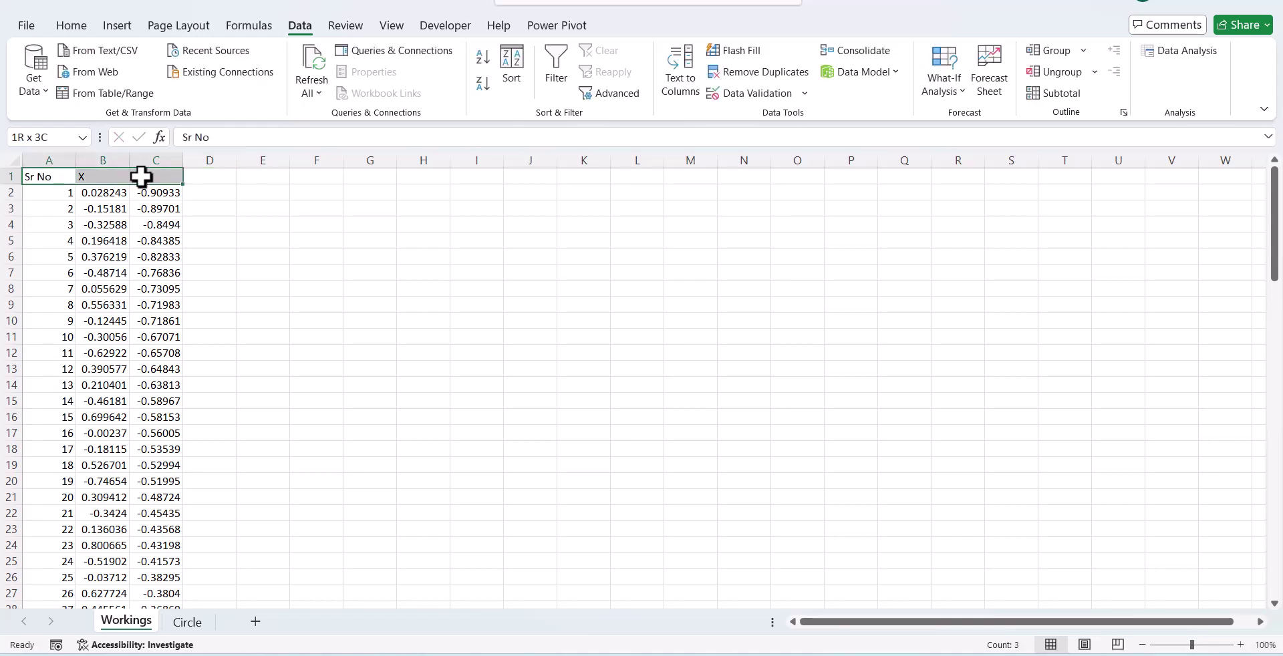
Bold the headers, add a 'Value ( Percent)' label in J1 and widen column J.
key("ctrl+b")
left_click(346, 287)
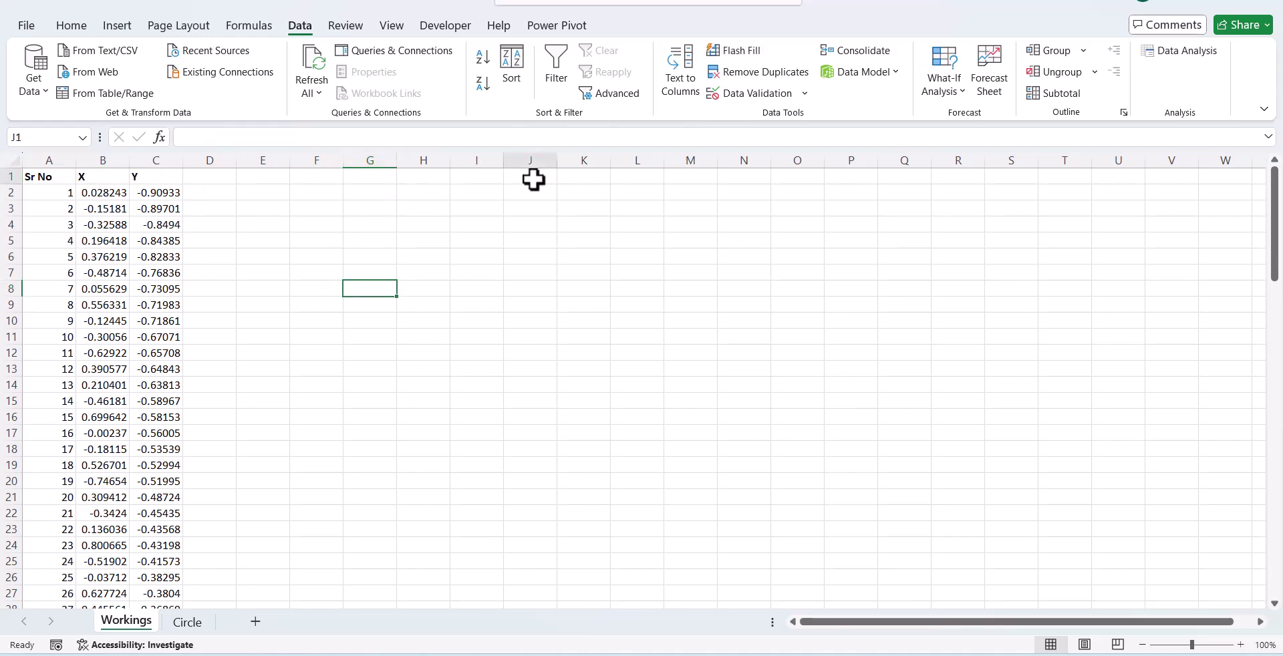
left_click(533, 179)
type("Value")
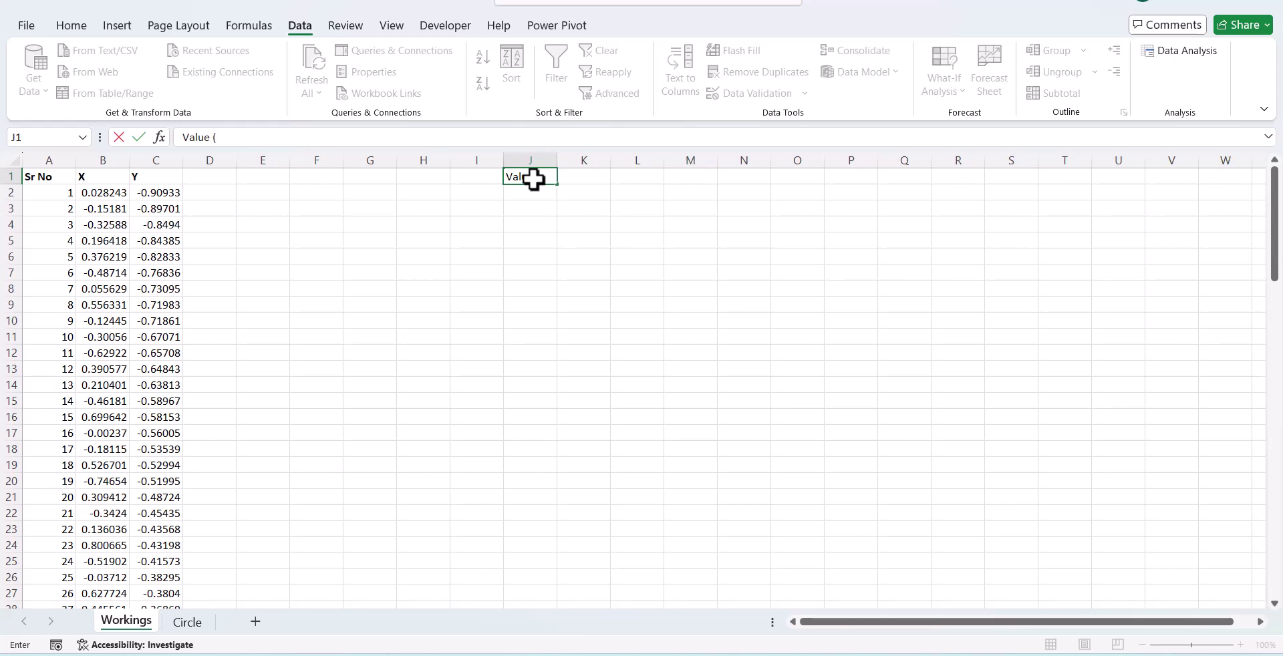
type(" ( Percen")
type("t)")
left_click(554, 256)
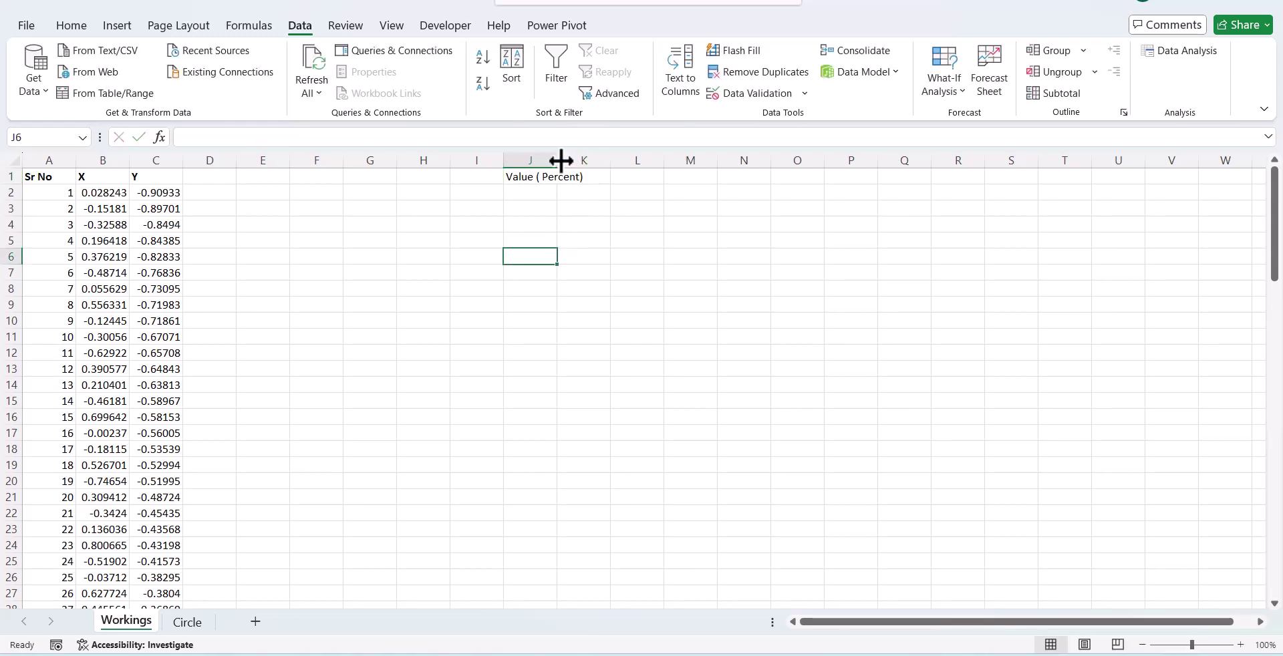
left_click_drag(567, 155, 587, 155)
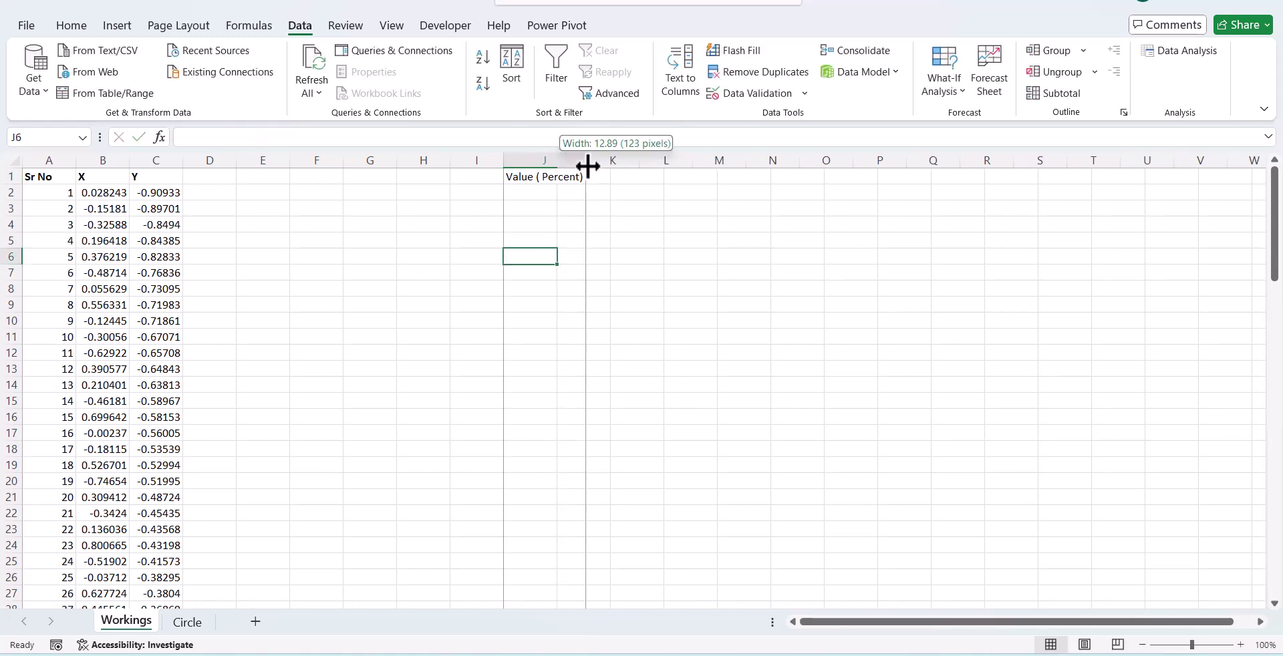
Add a 'Value ( Nos)' label in G1 and enter 75% in K1.
left_click(368, 179)
type("Value")
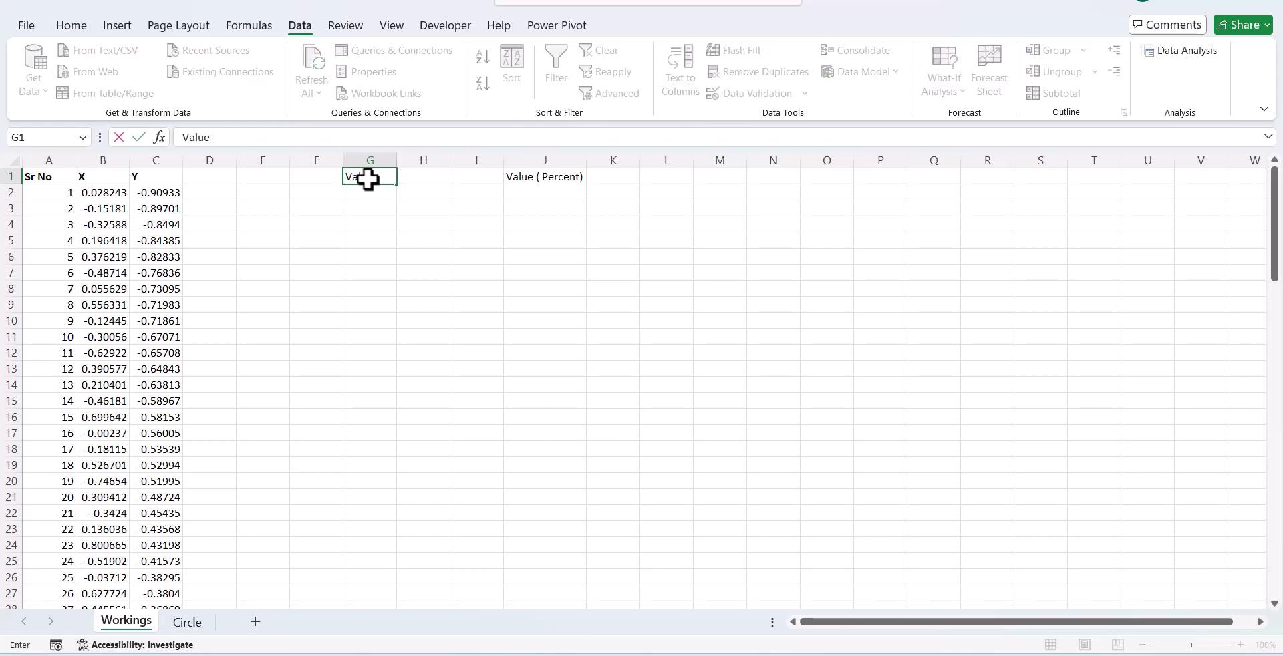
type(" ( Nos")
type(")")
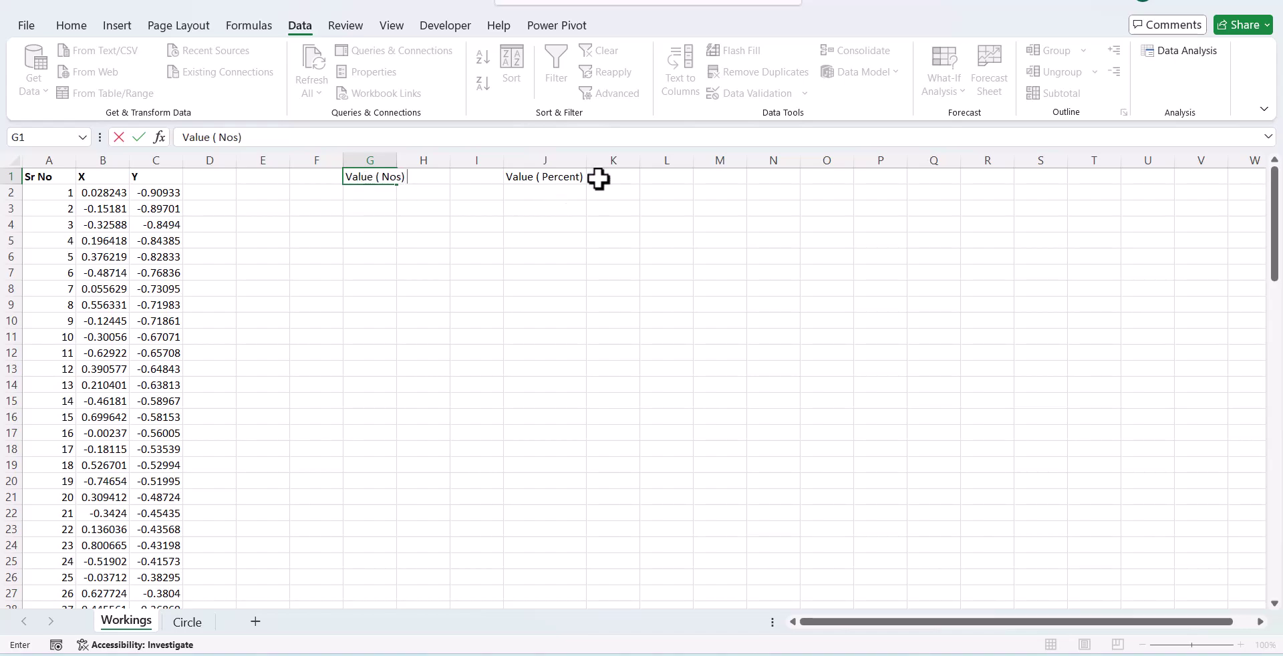
left_click(625, 176)
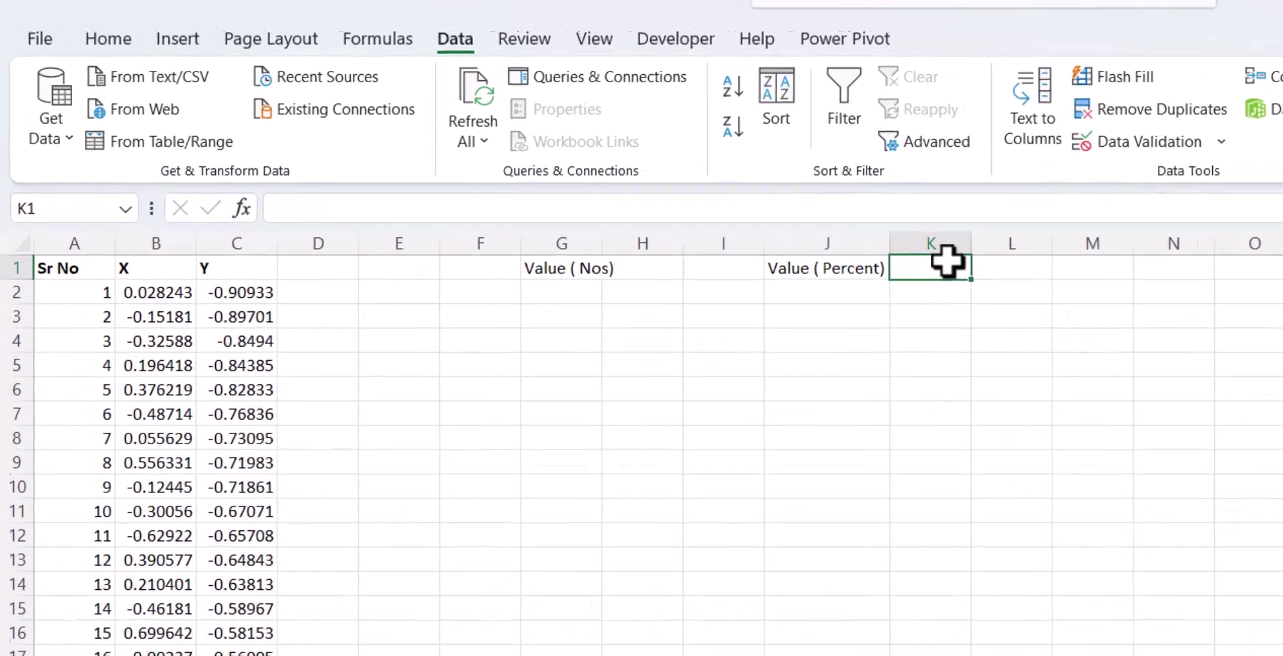
type("75%")
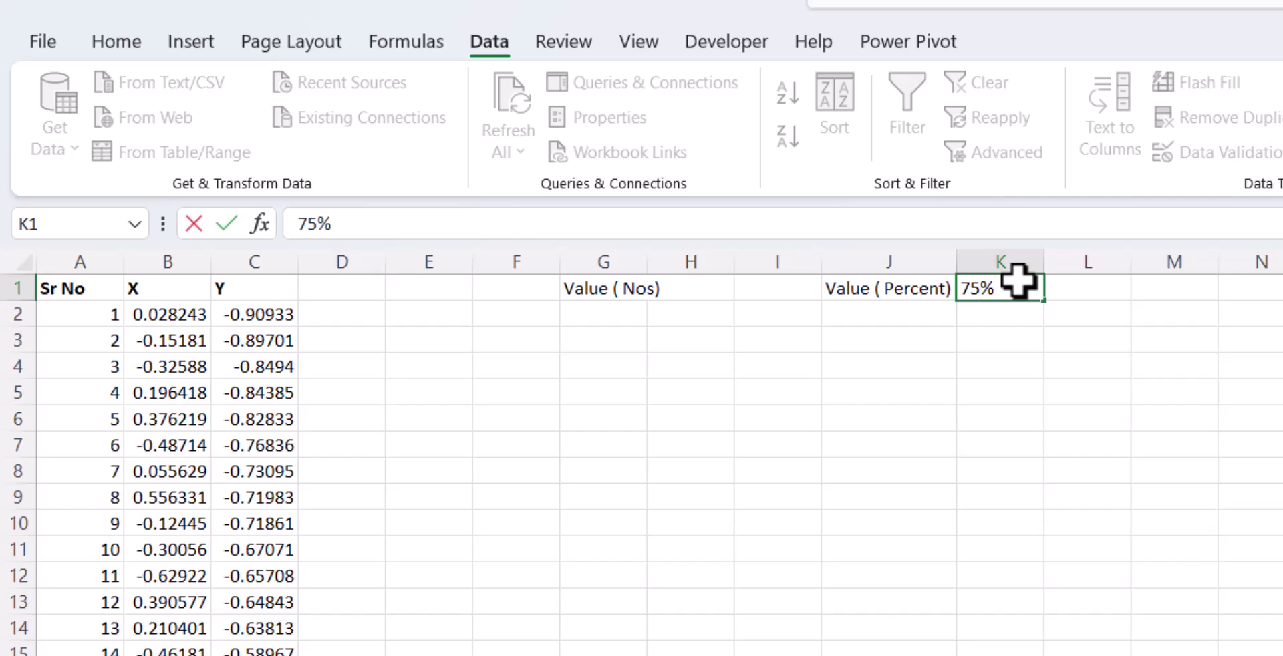
left_click(1016, 365)
Enter =K1*100 in H1 so it shows 75.
left_click(683, 292)
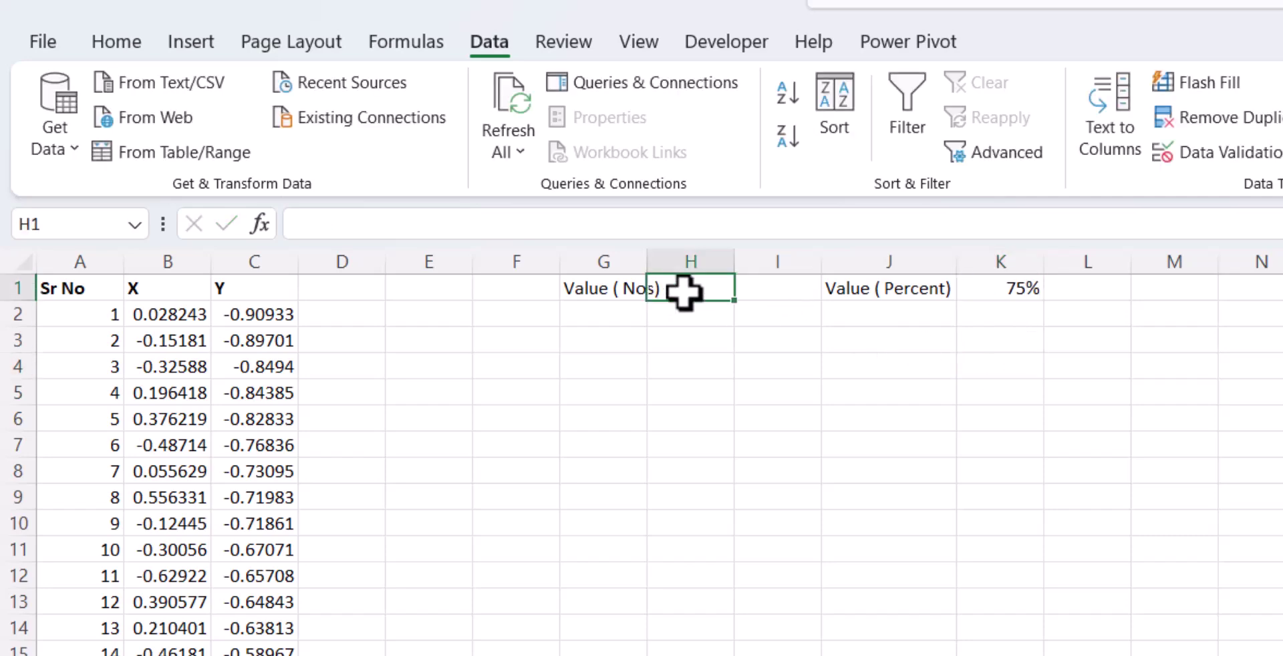
type("=")
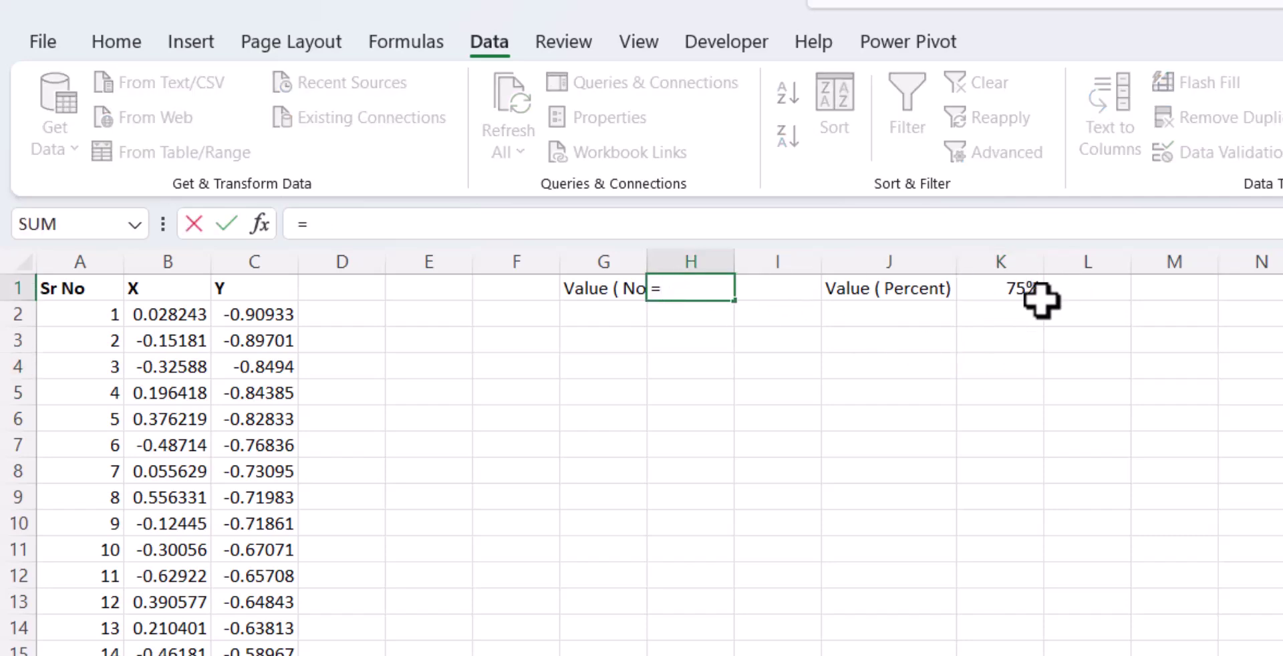
left_click(1011, 292)
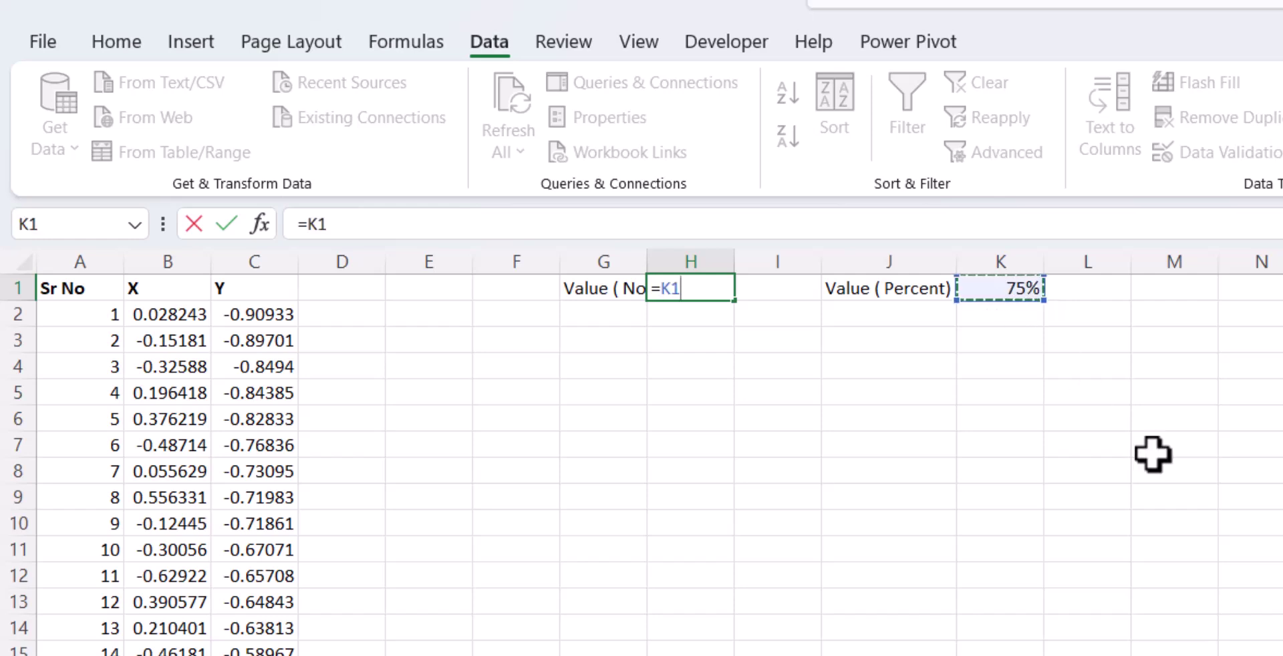
type("*100")
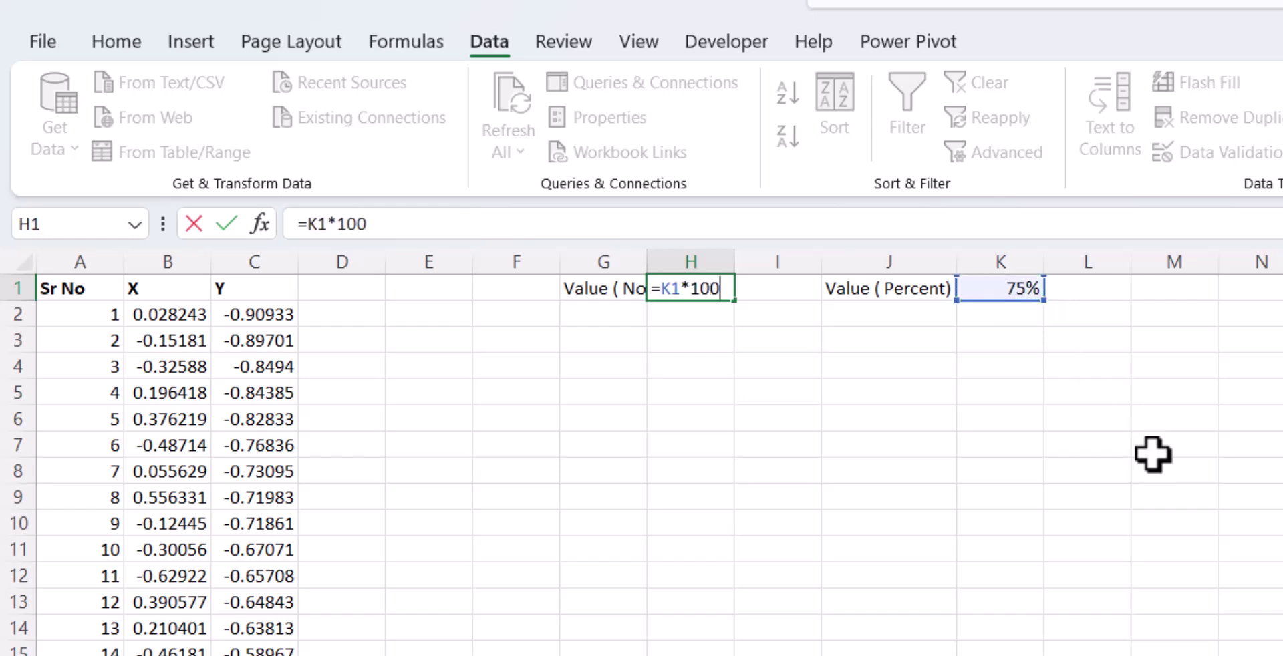
key("Return")
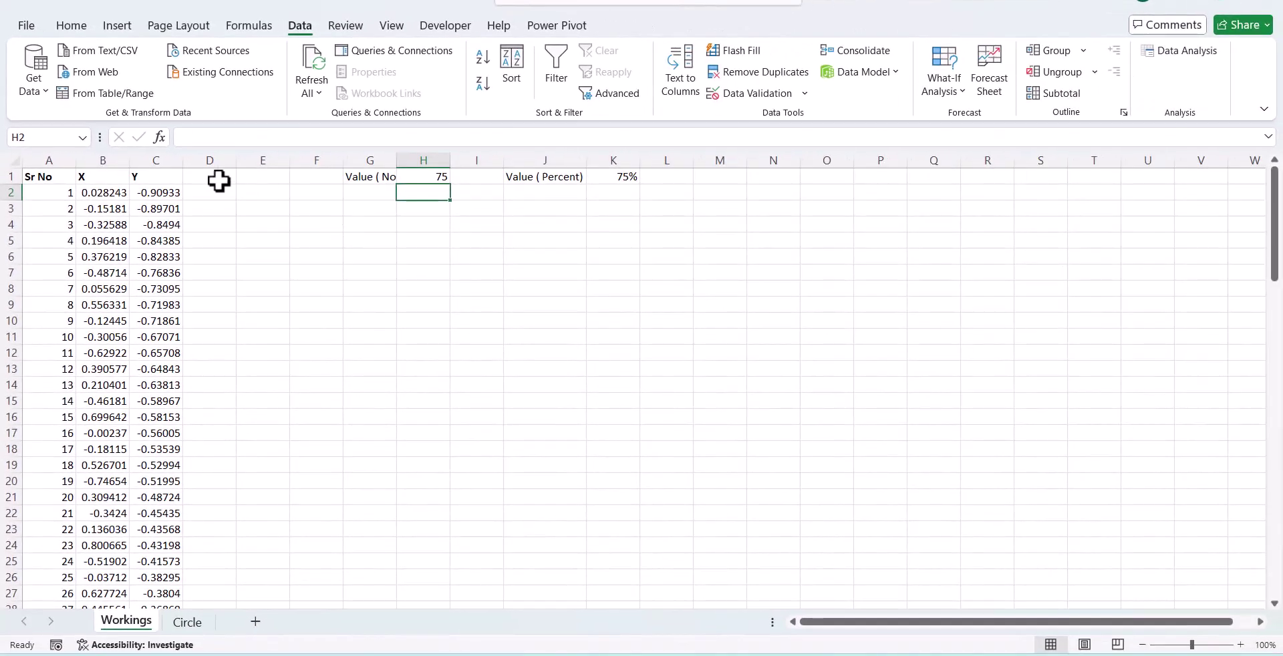
Type the headings Help 1 in D1 and Help 2 in E1.
left_click(219, 181)
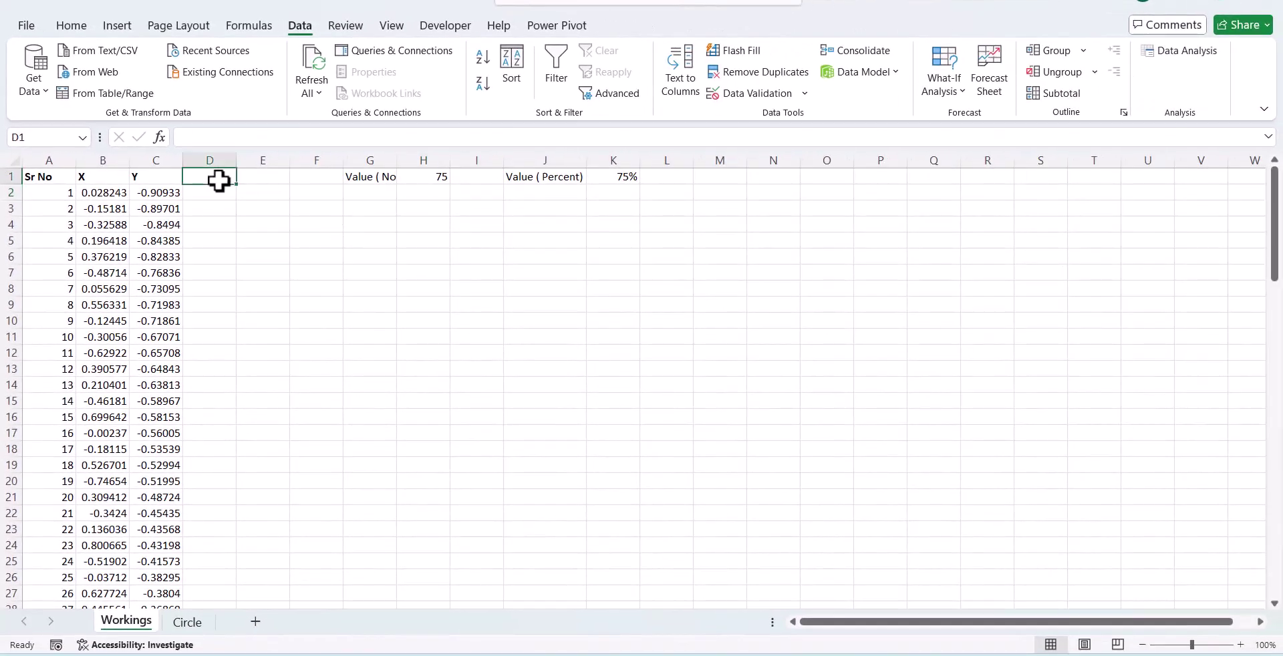
type("H")
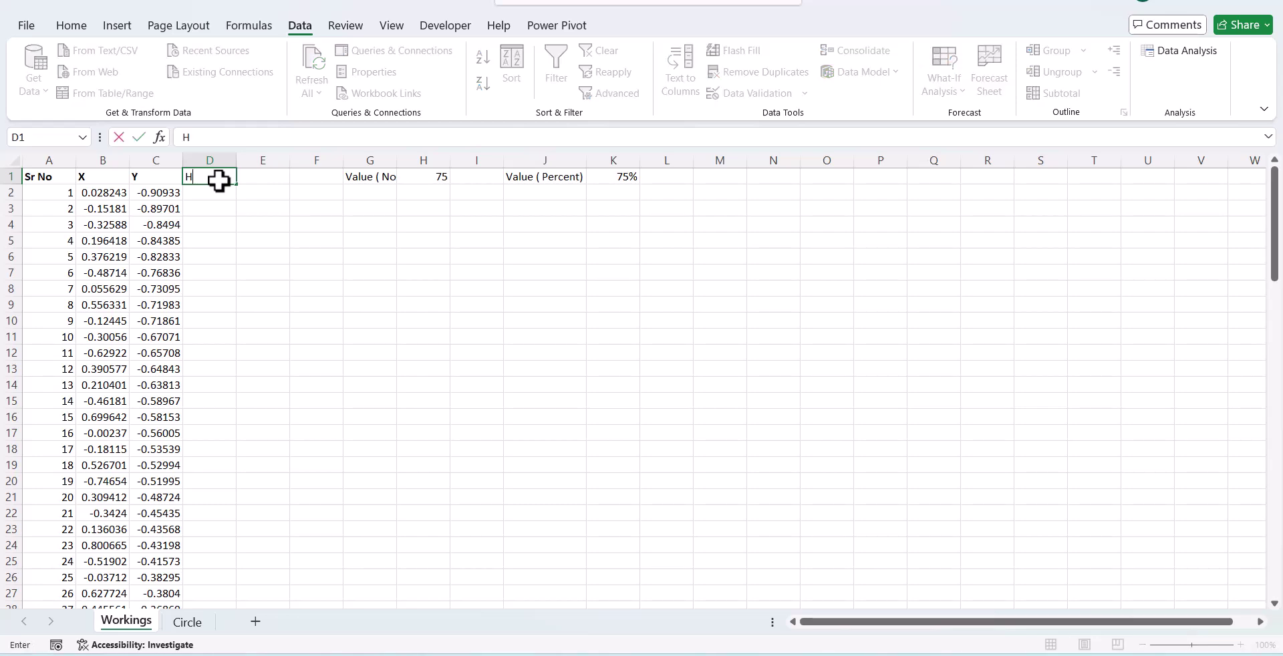
type("elp 1")
key("Tab")
type("H")
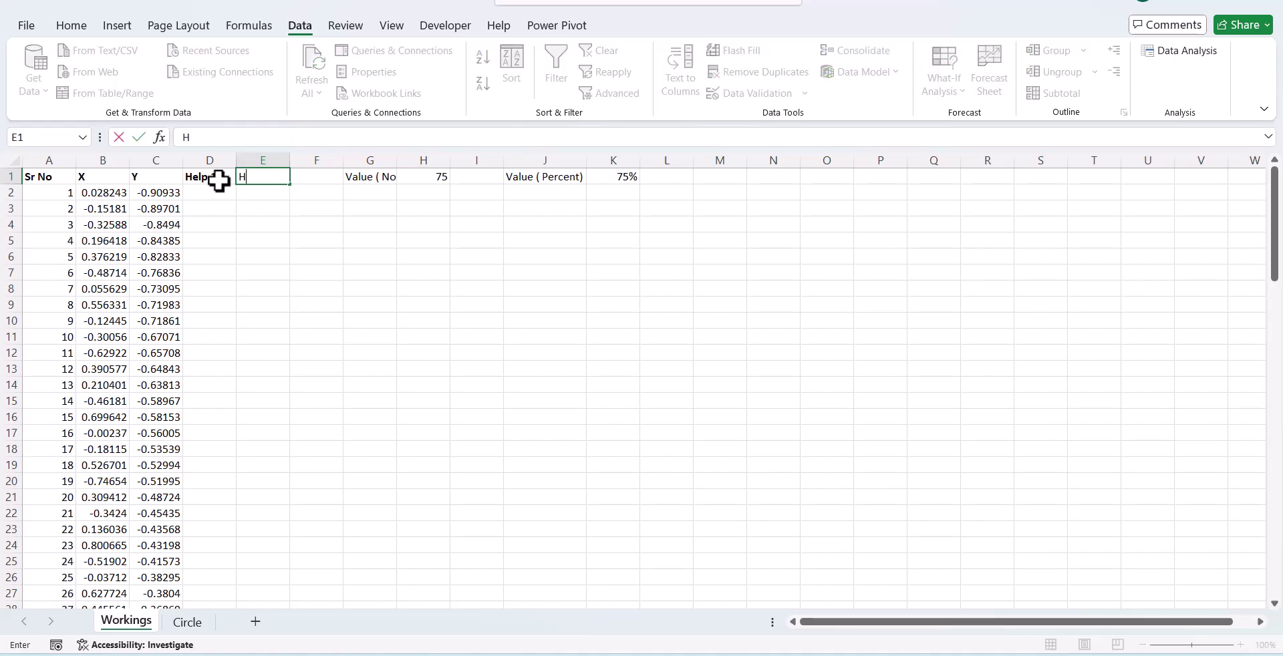
type("elp 2")
key("Tab")
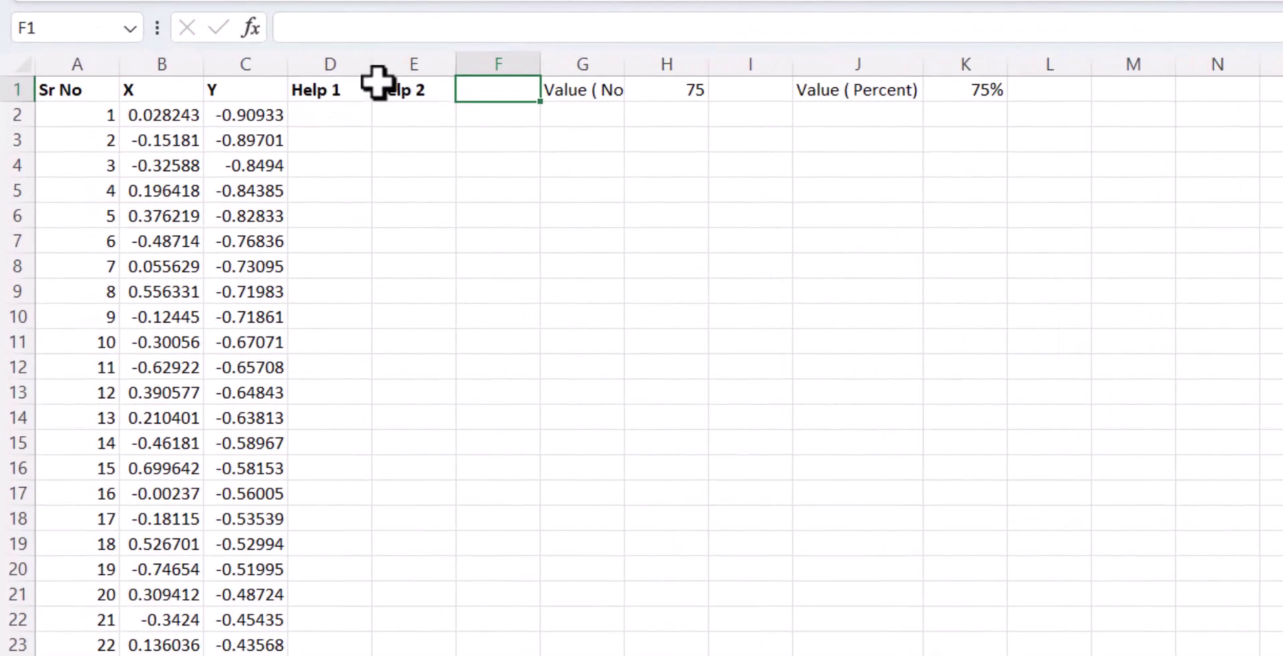
Select D2 and scroll down through the coordinate rows and back up.
left_click(335, 107)
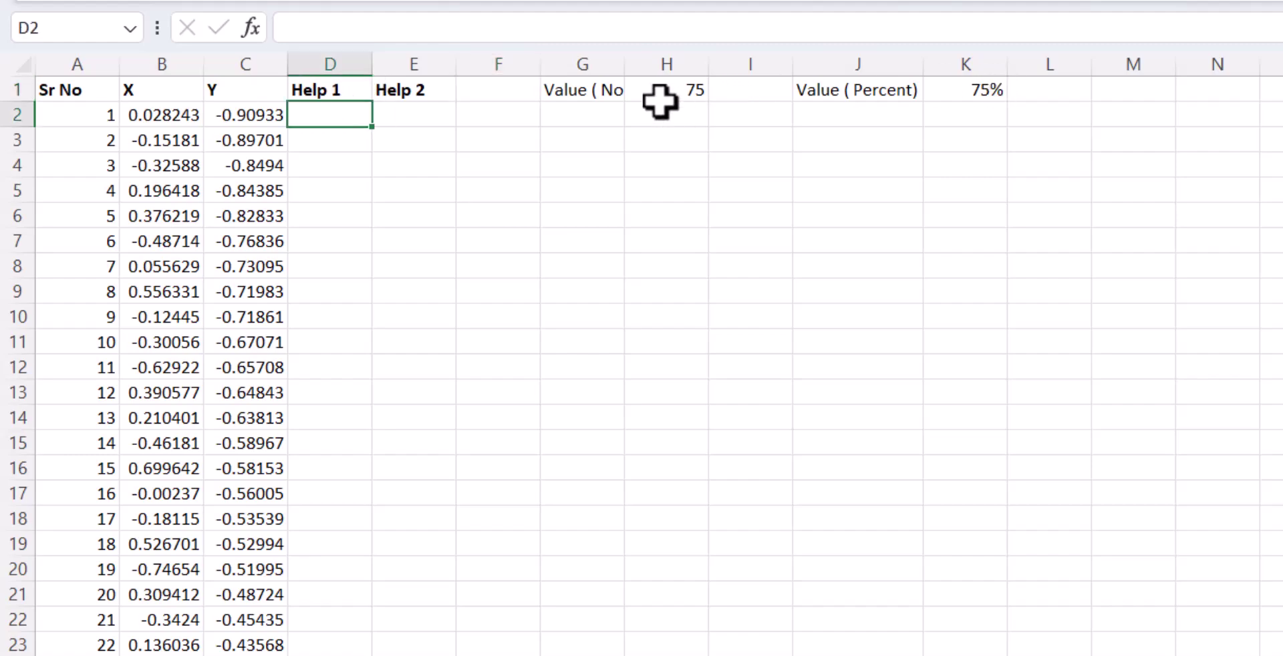
scroll(215, 516, "down", 3)
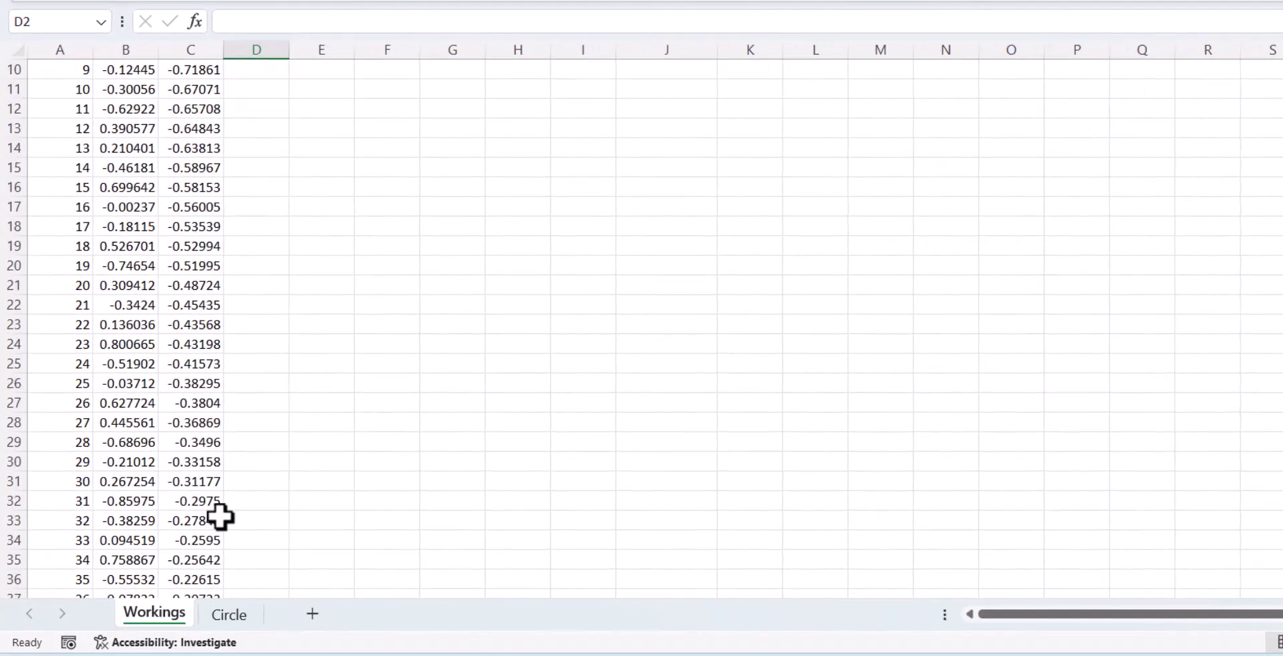
scroll(220, 524, "down", 3)
scroll(191, 567, "down", 2)
scroll(190, 566, "down", 2)
scroll(112, 581, "down", 5)
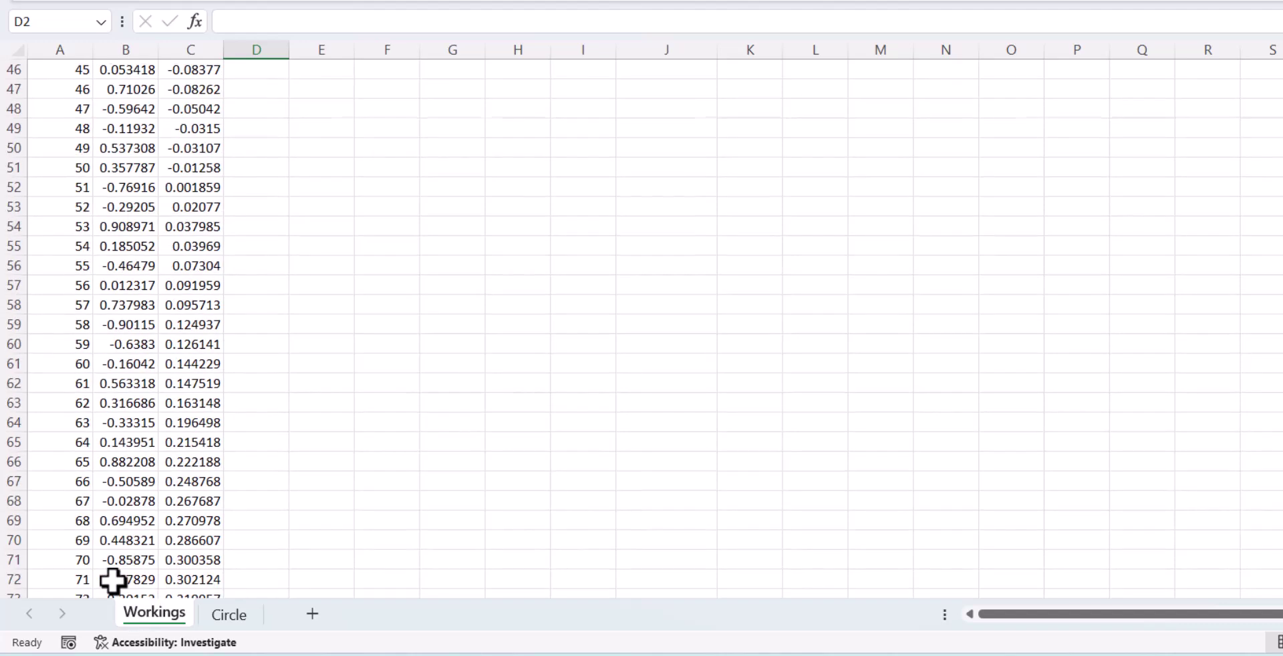
scroll(112, 582, "down", 2)
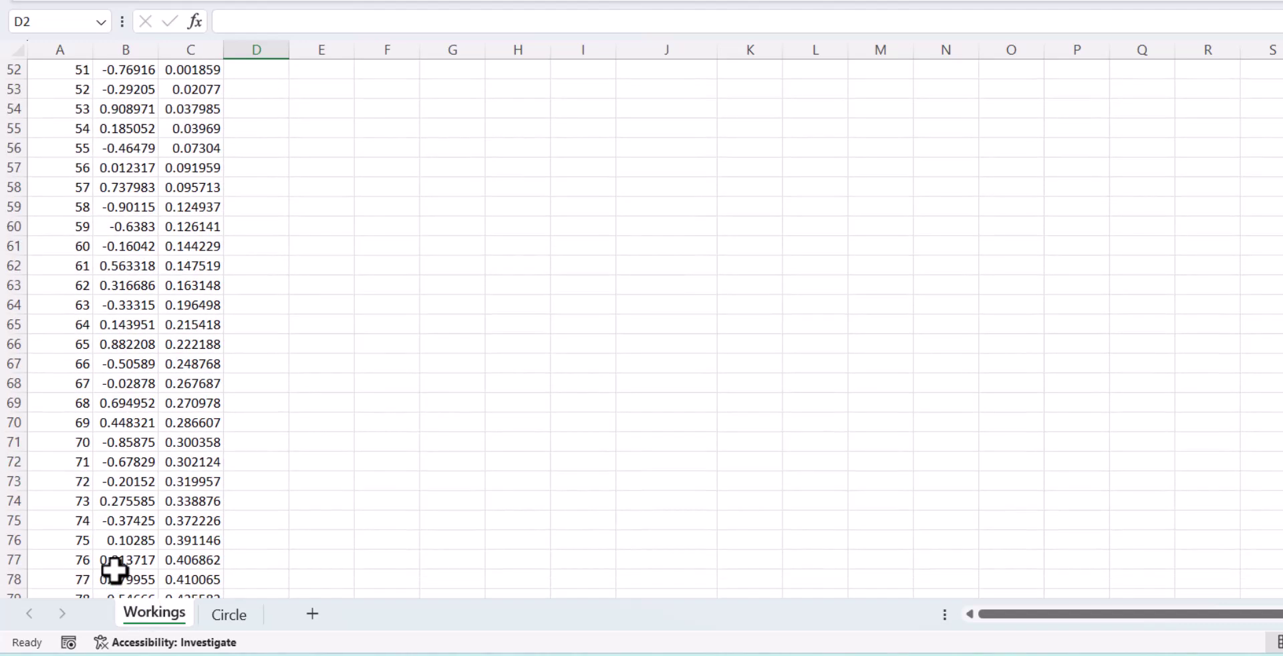
left_click(244, 539)
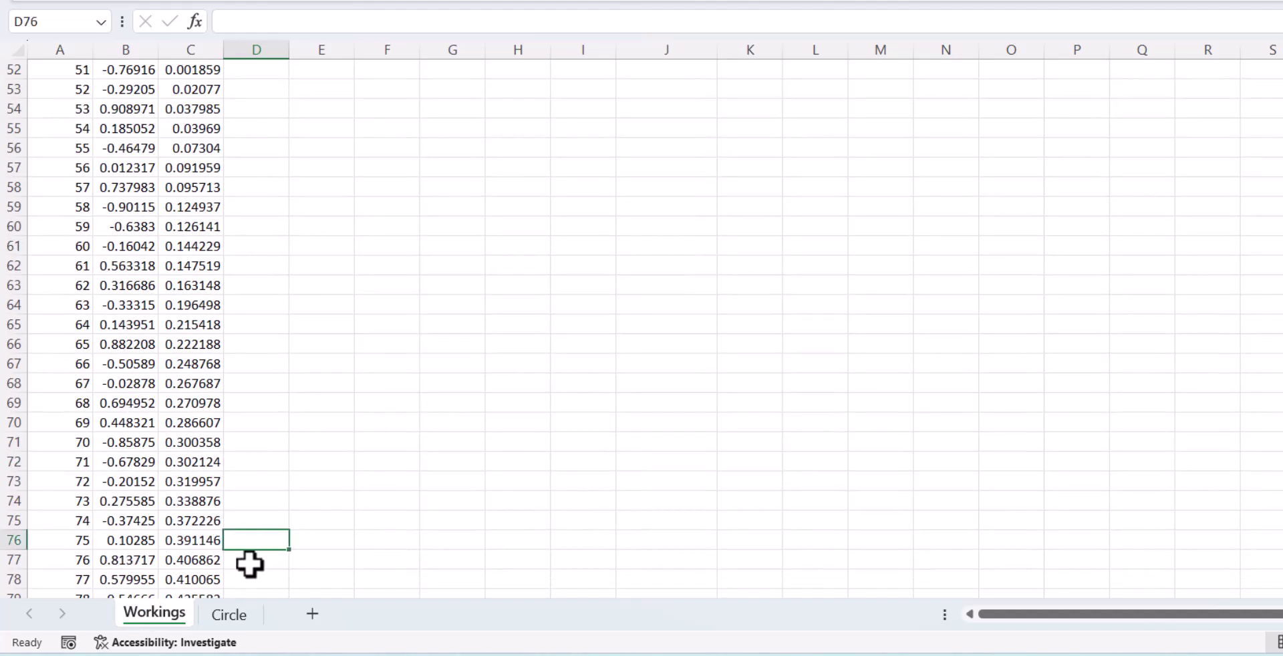
scroll(258, 568, "up", 6)
scroll(261, 570, "up", 6)
scroll(267, 567, "up", 5)
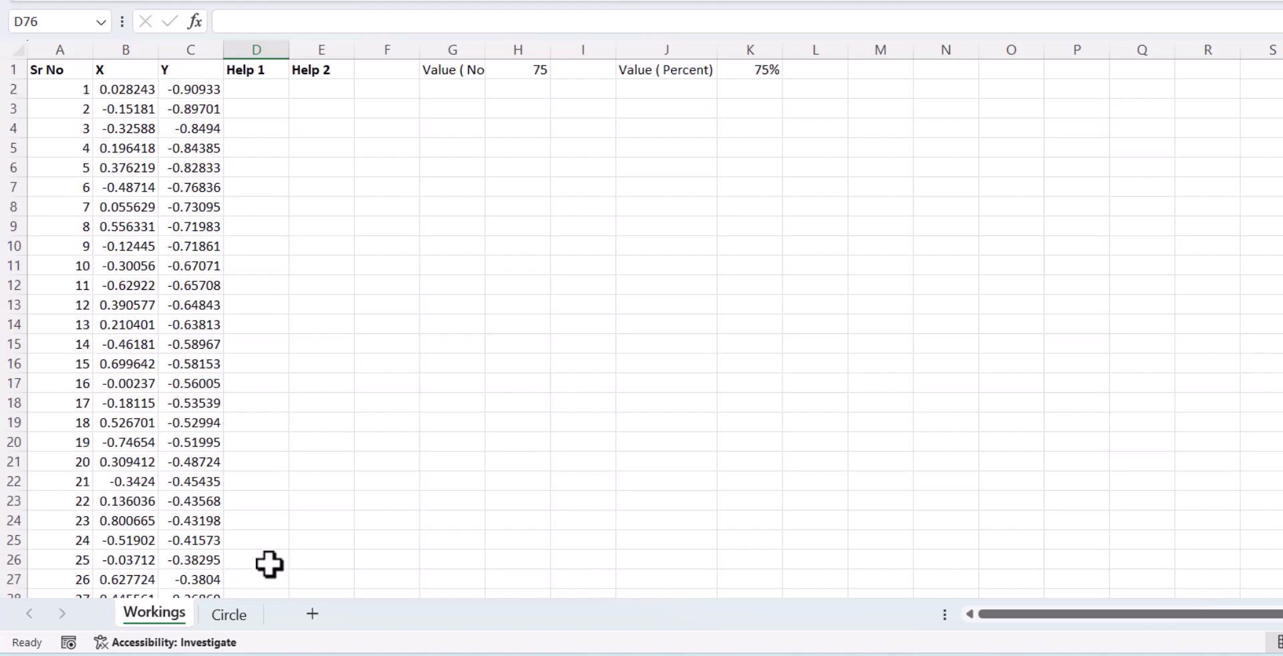
Enter =IF(A2<=$H$1,1,NA()) in D2.
left_click(245, 87)
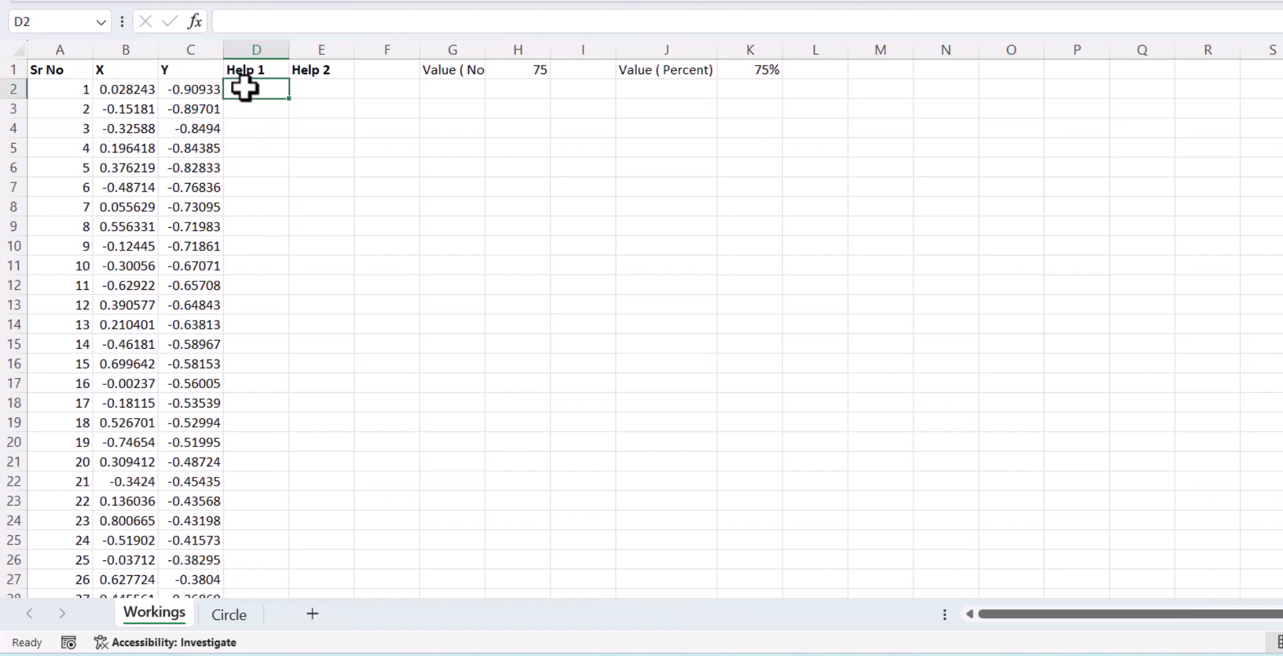
type("=if")
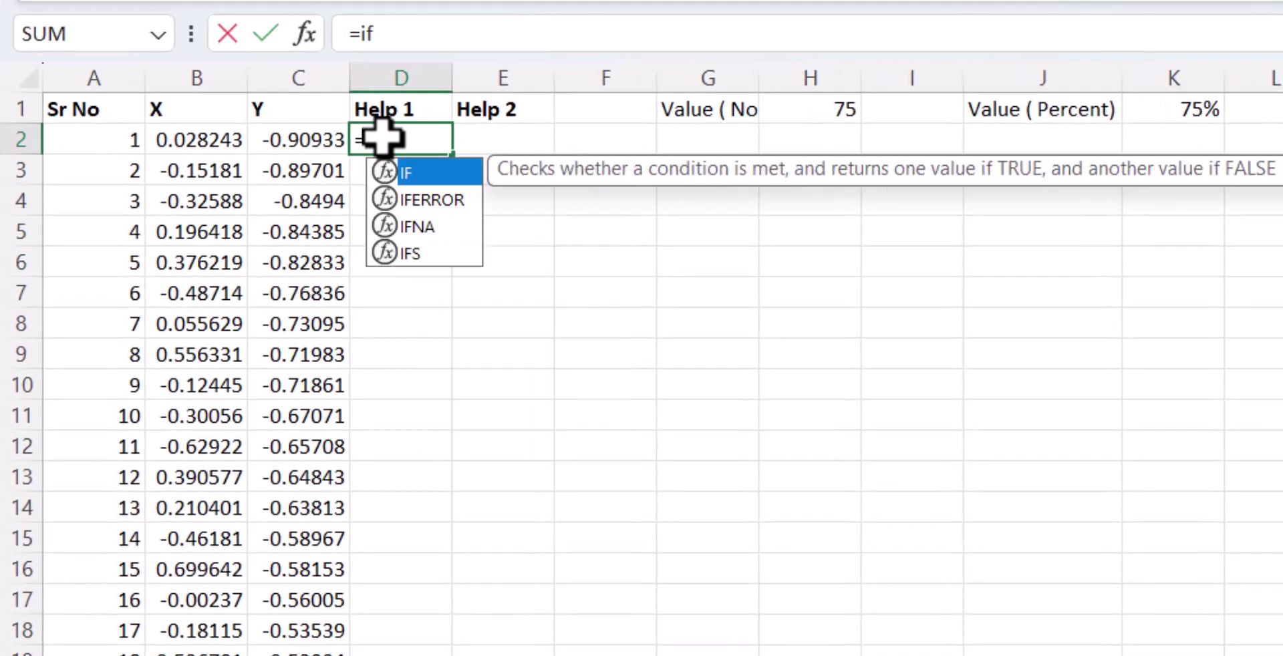
key("Tab")
left_click(90, 143)
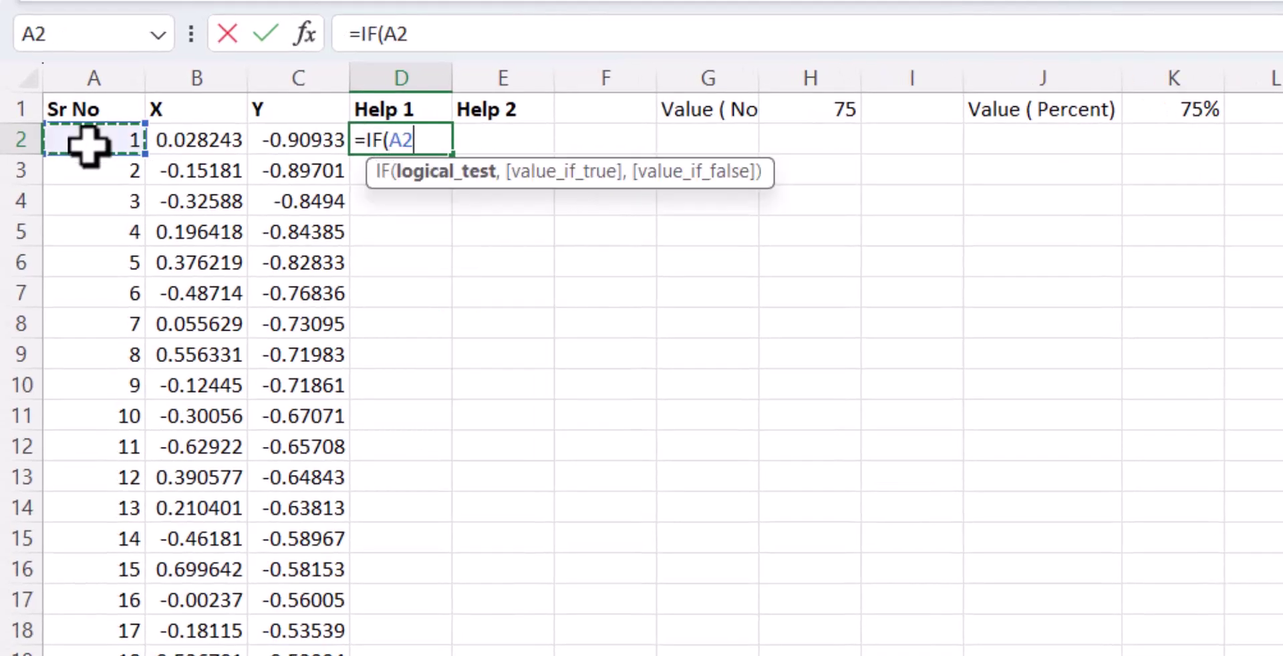
type("<")
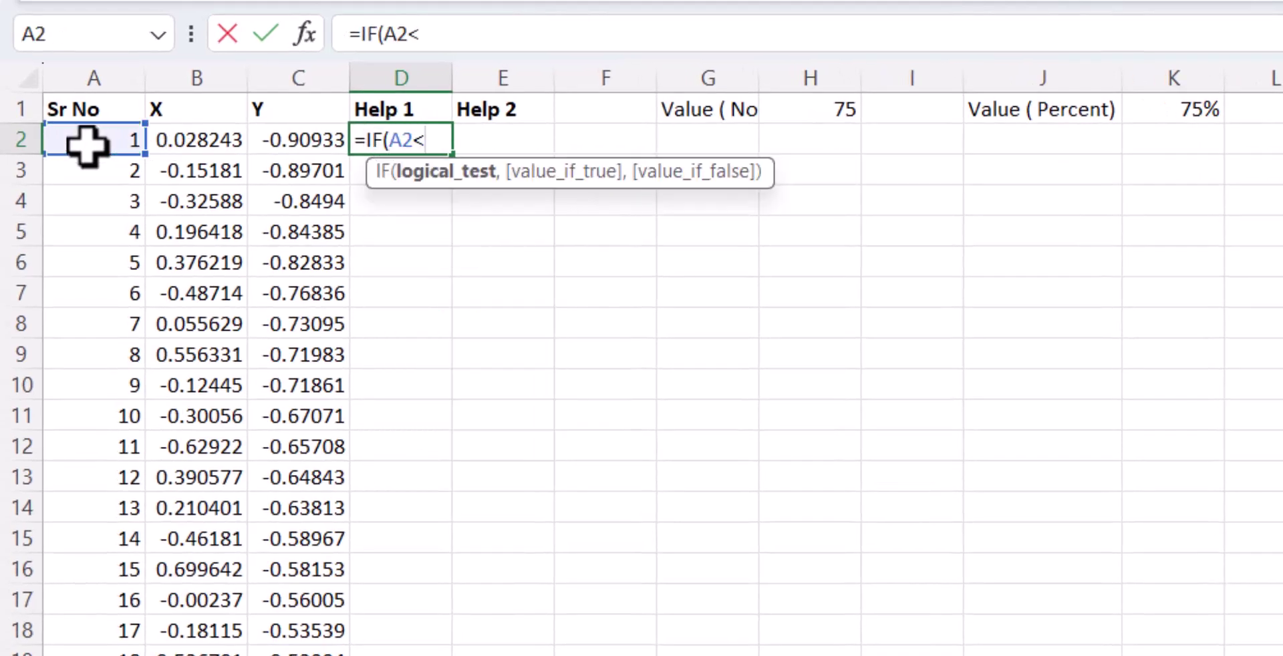
type("=")
left_click(788, 116)
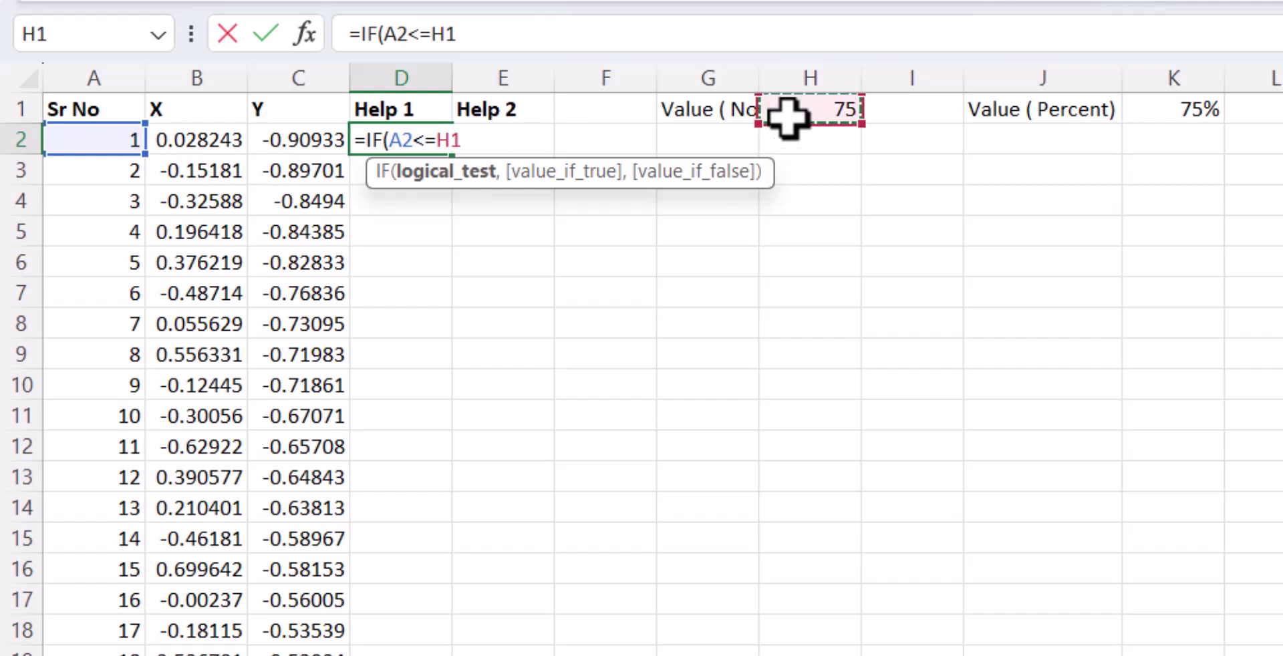
key("F4")
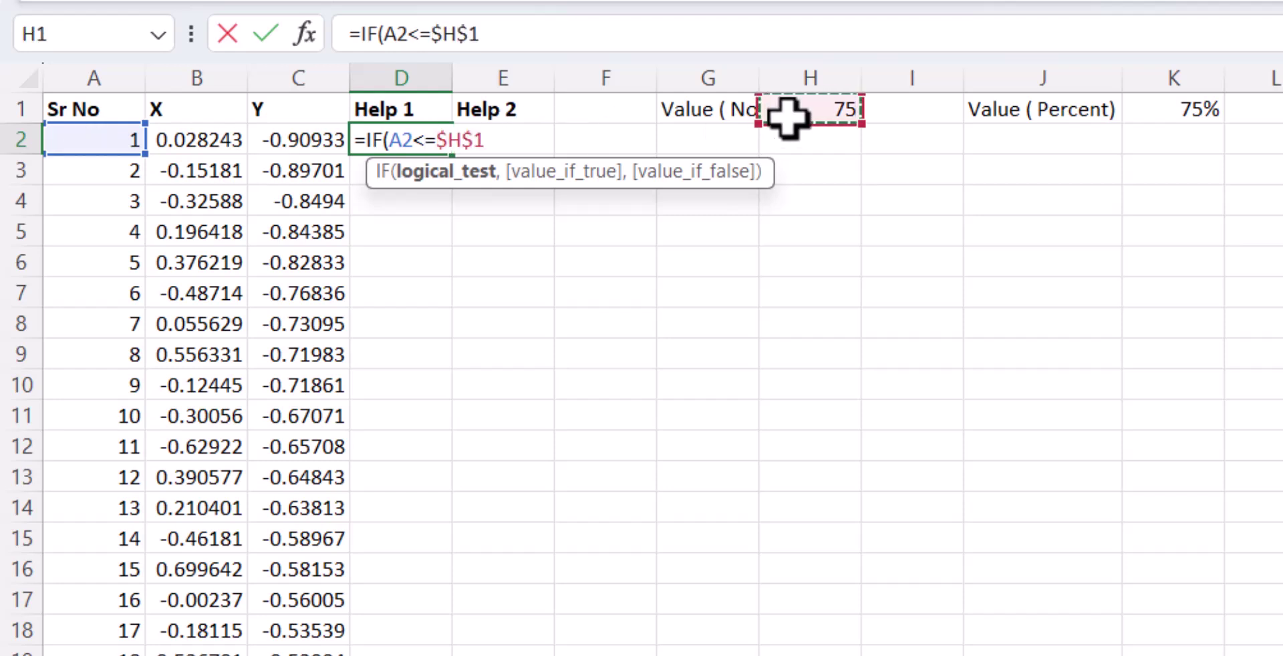
type(",")
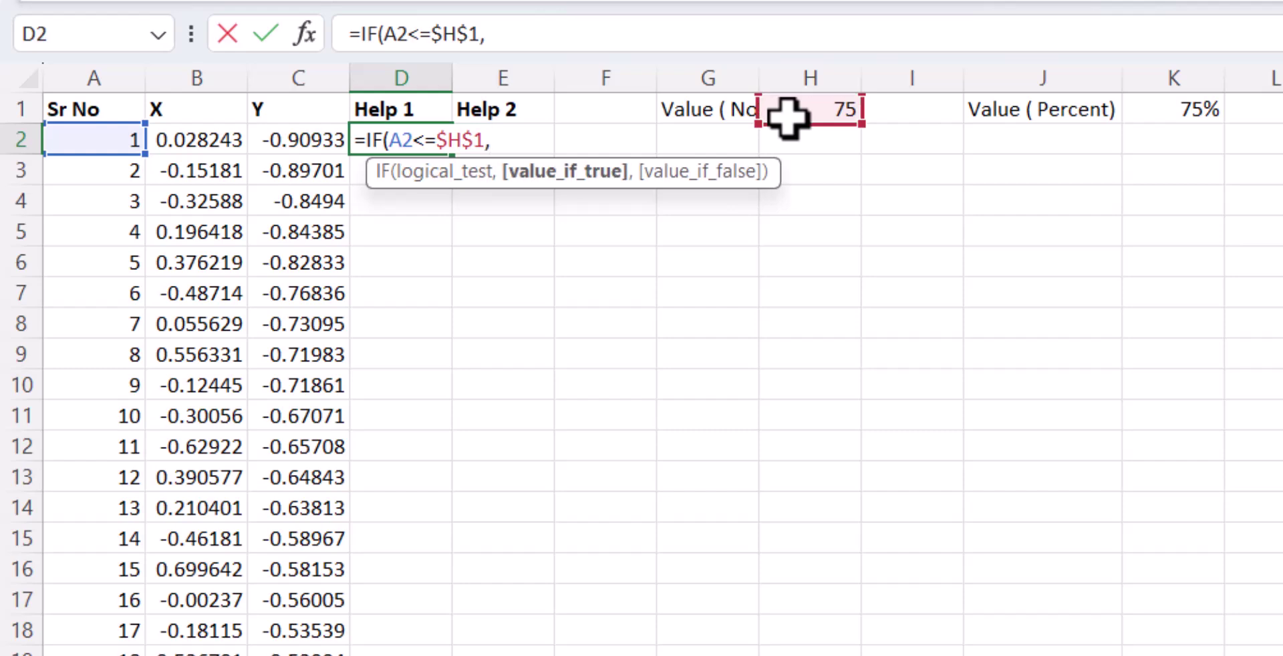
type("1,")
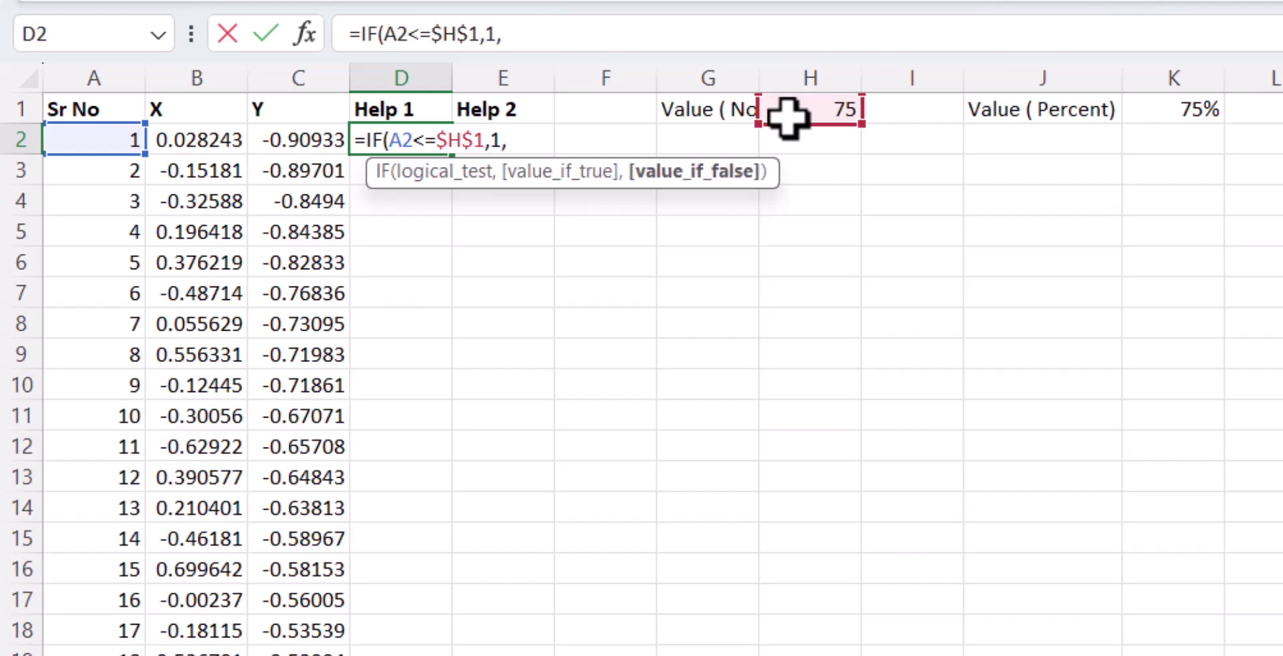
type("na")
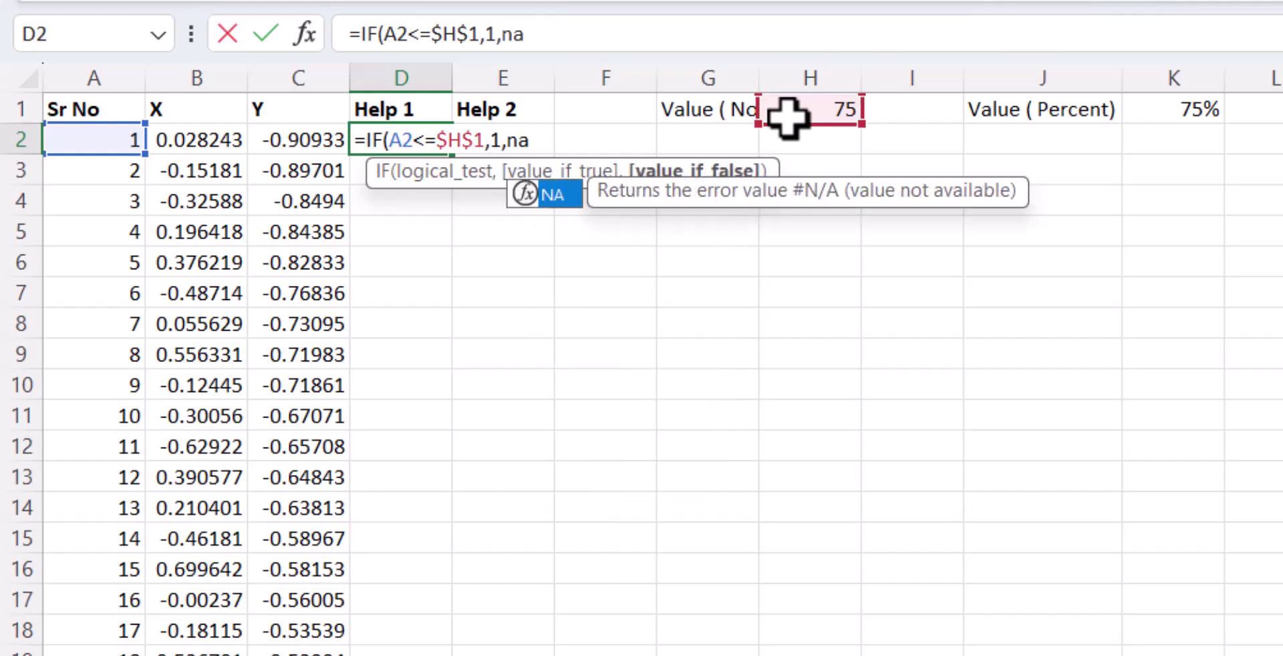
type("()")
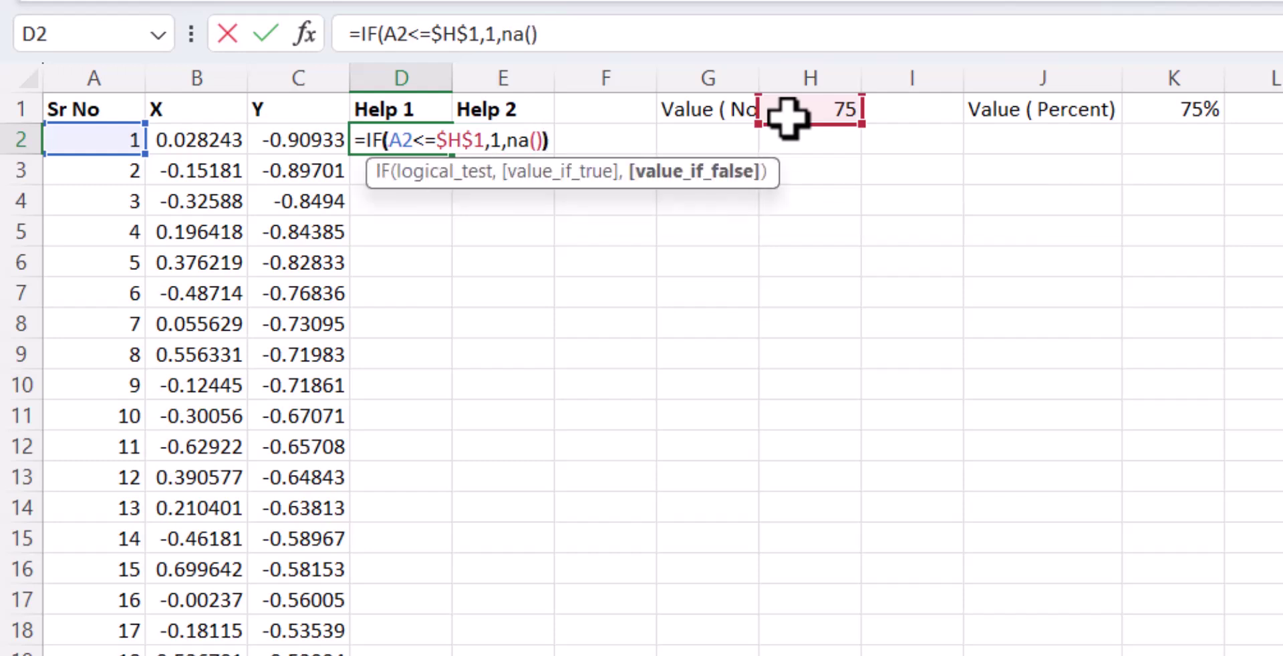
key("Return")
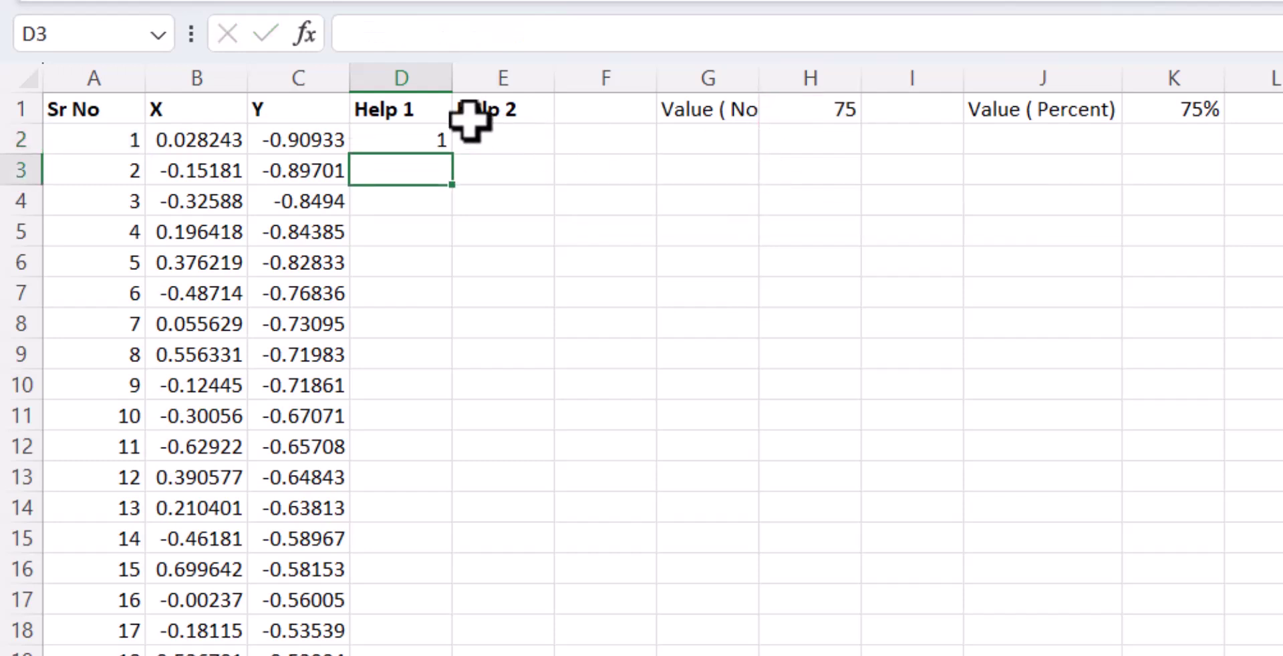
Fill the D2 formula down the Help 1 column and scroll to check the results.
left_click(425, 145)
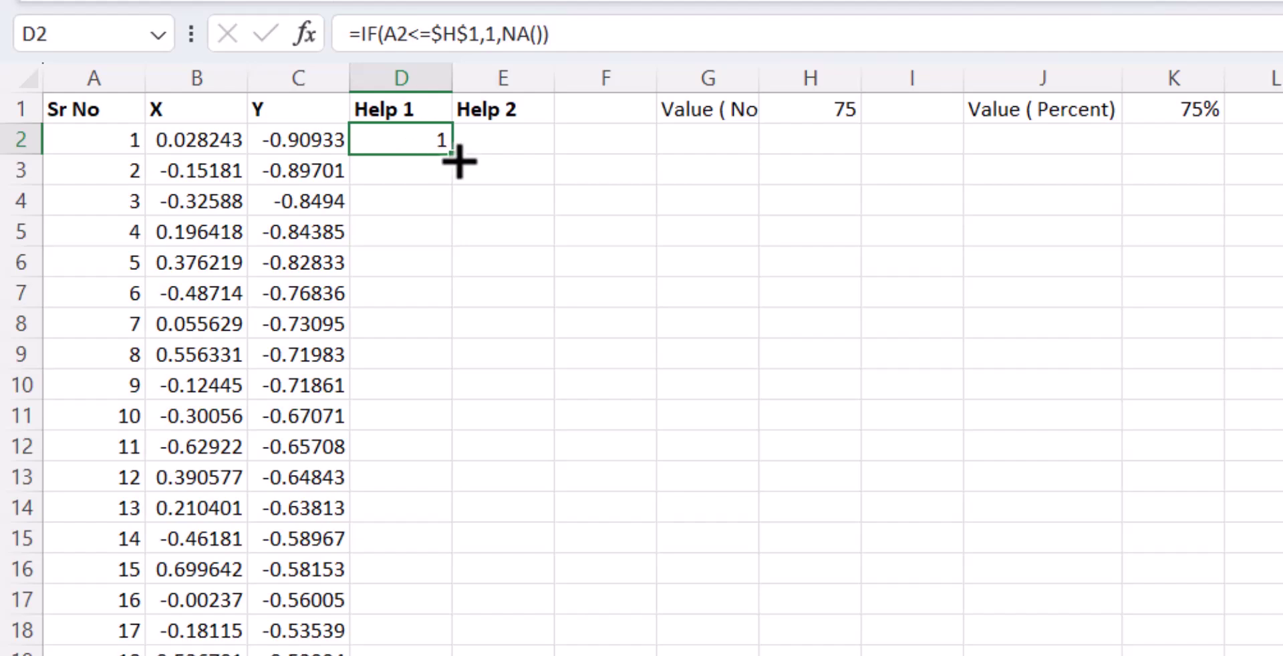
double_click(453, 156)
left_click(401, 175)
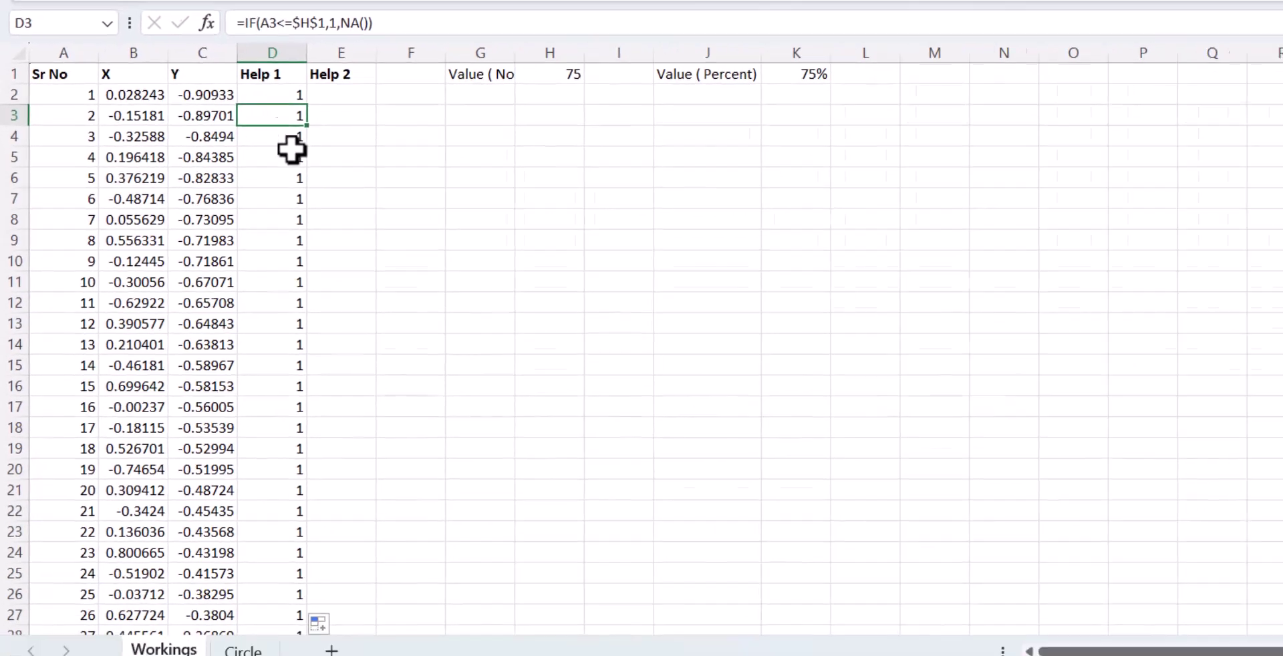
scroll(332, 375, "down", 4)
scroll(341, 407, "down", 8)
scroll(357, 434, "down", 11)
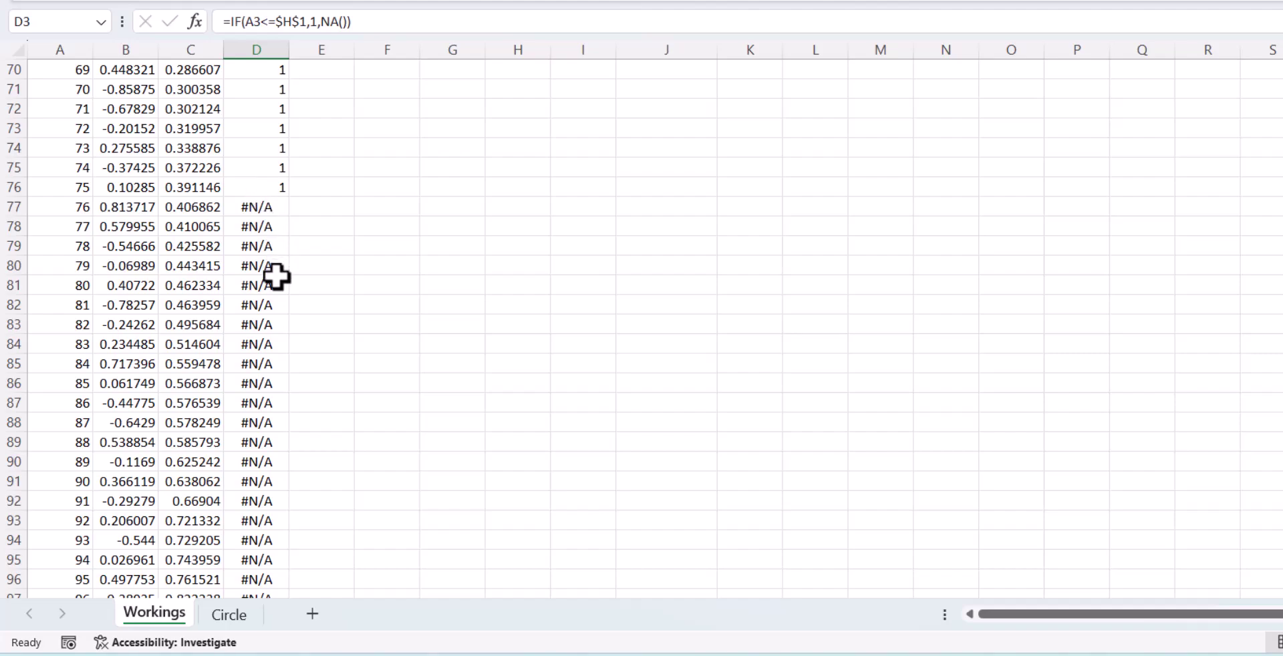
scroll(278, 274, "up", 12)
scroll(243, 373, "up", 8)
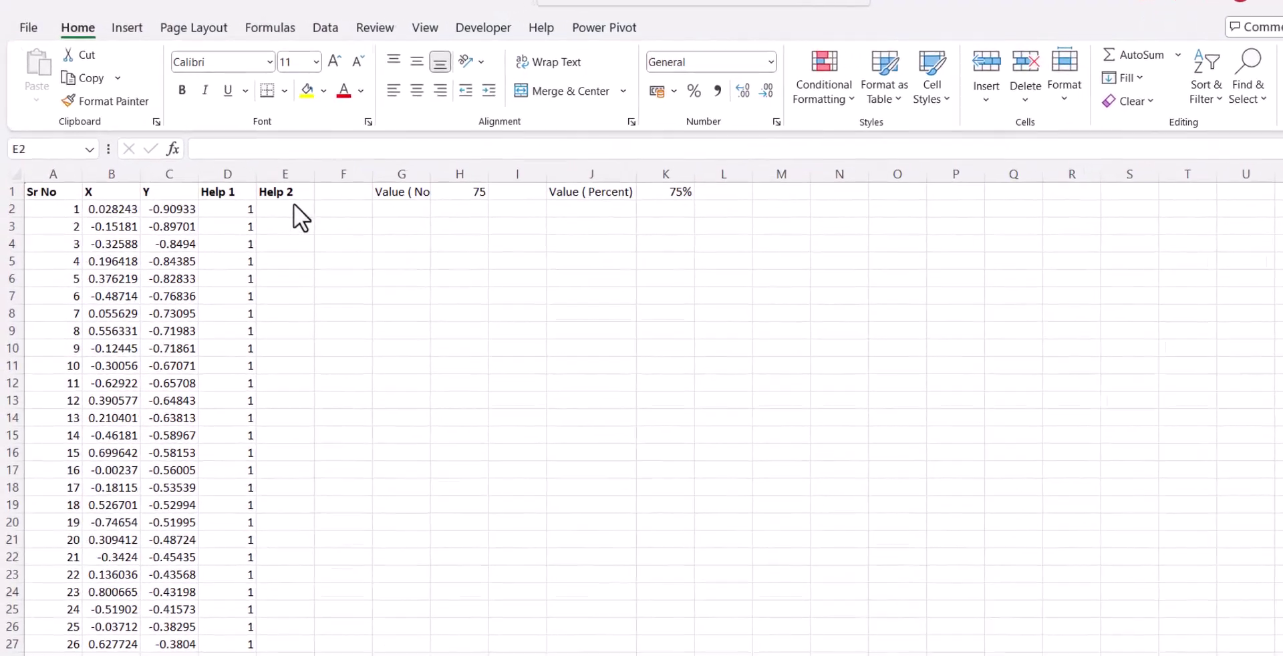
Enter =IF($D2=1,$C2,NA()) in E2.
type("=")
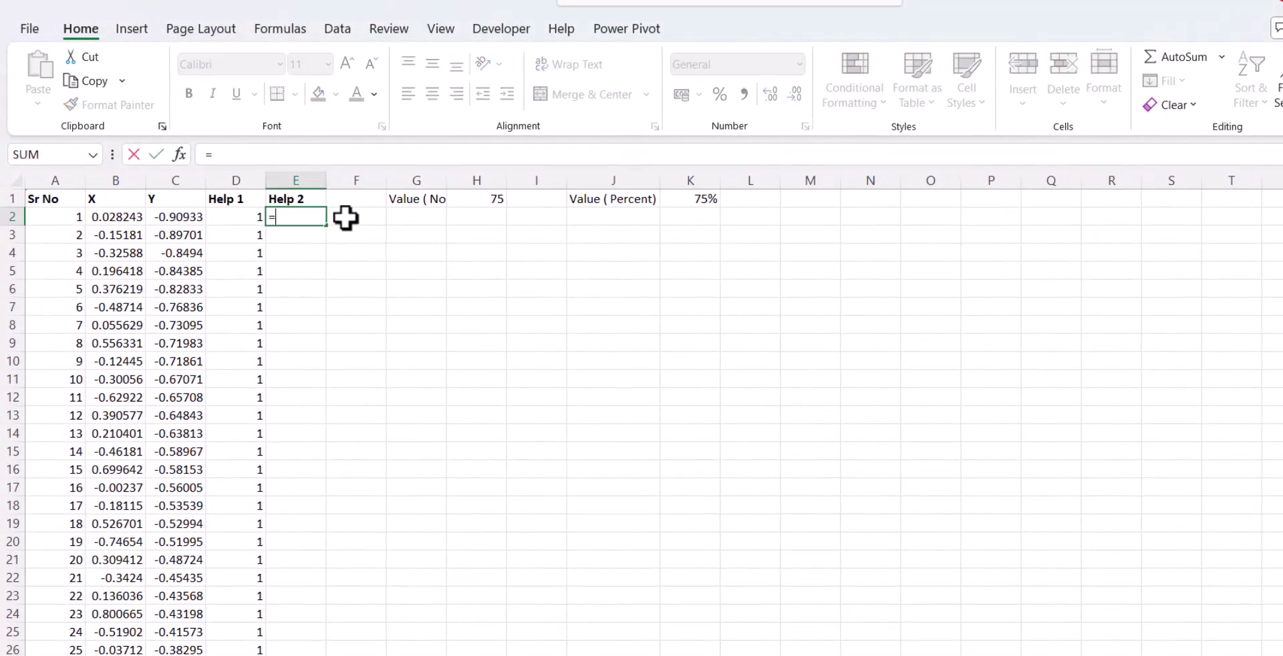
type("if")
key("Tab")
left_click(241, 223)
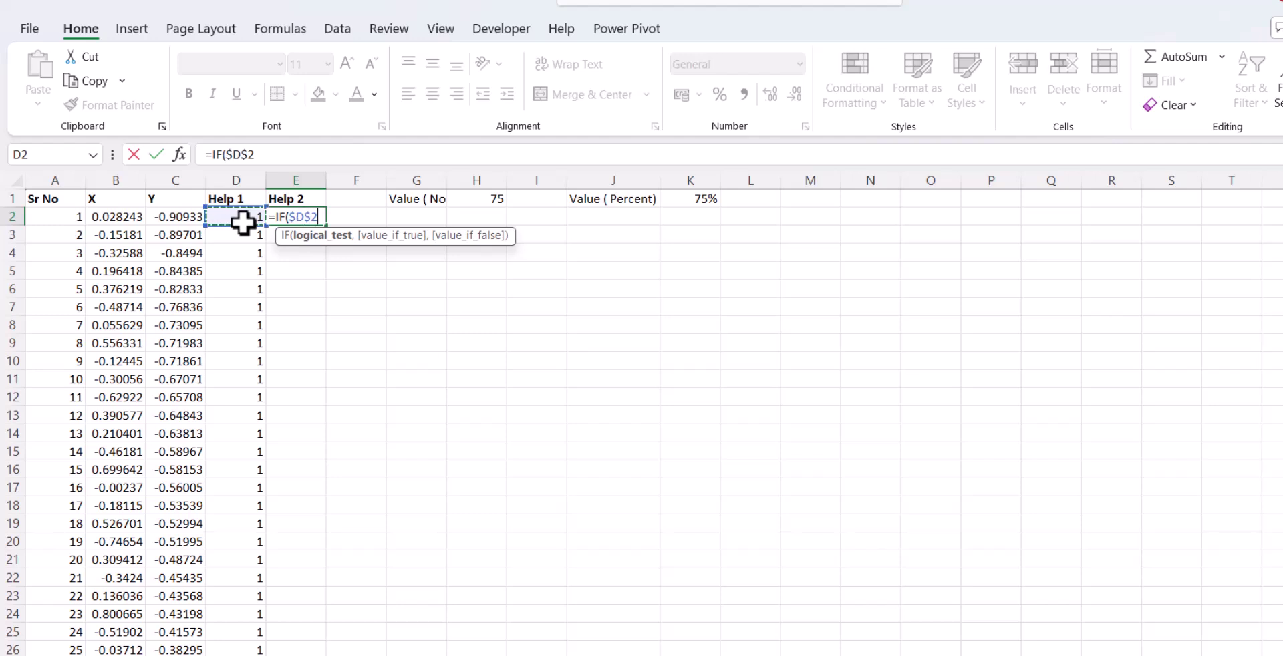
key("F4")
type(",")
left_click(188, 218)
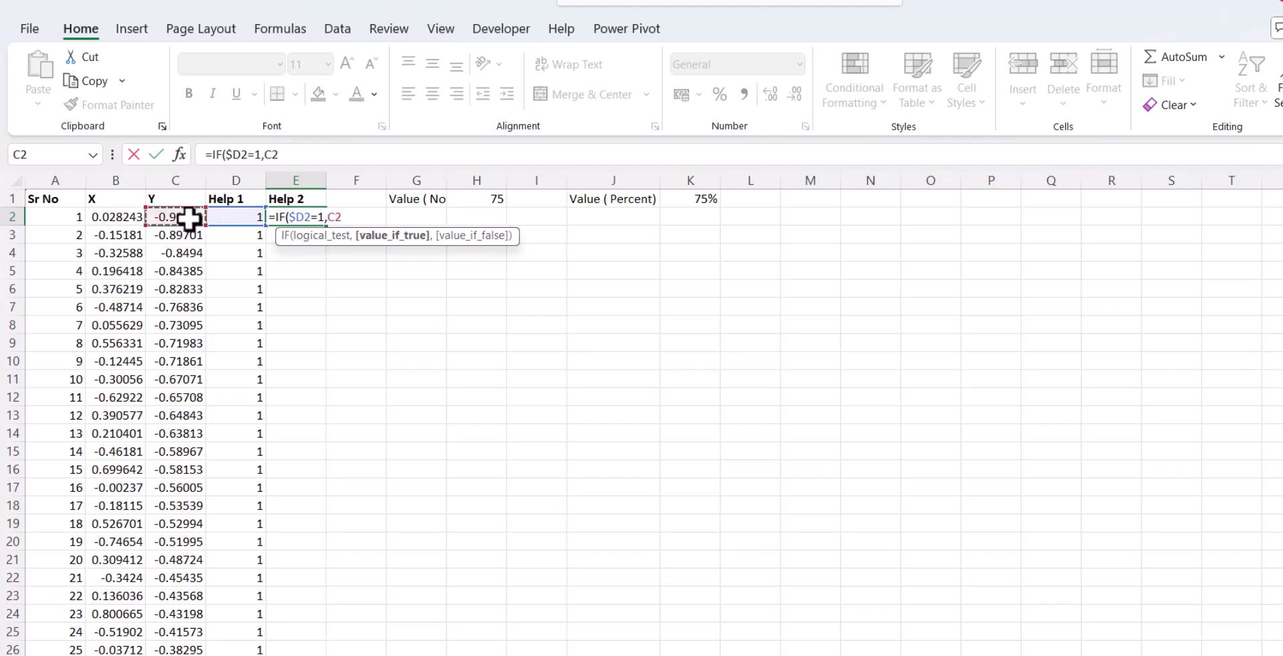
key("F4")
key("F4")
key("F4")
type("$C2,na")
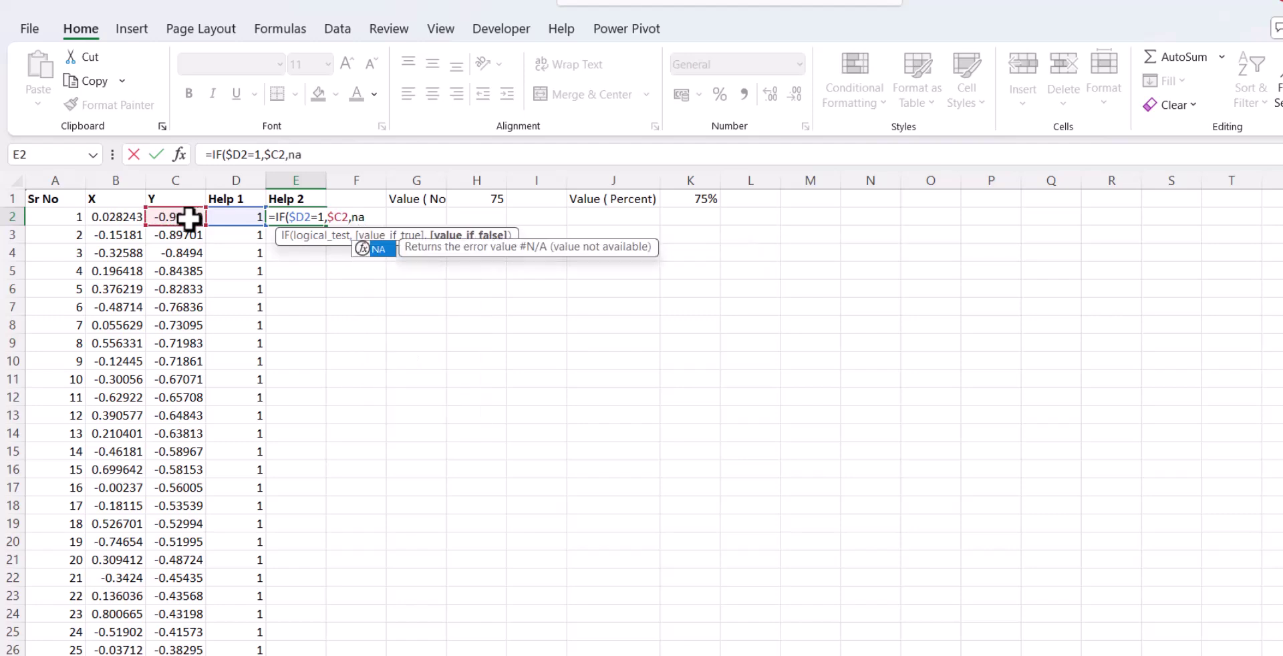
type("())")
key("Return")
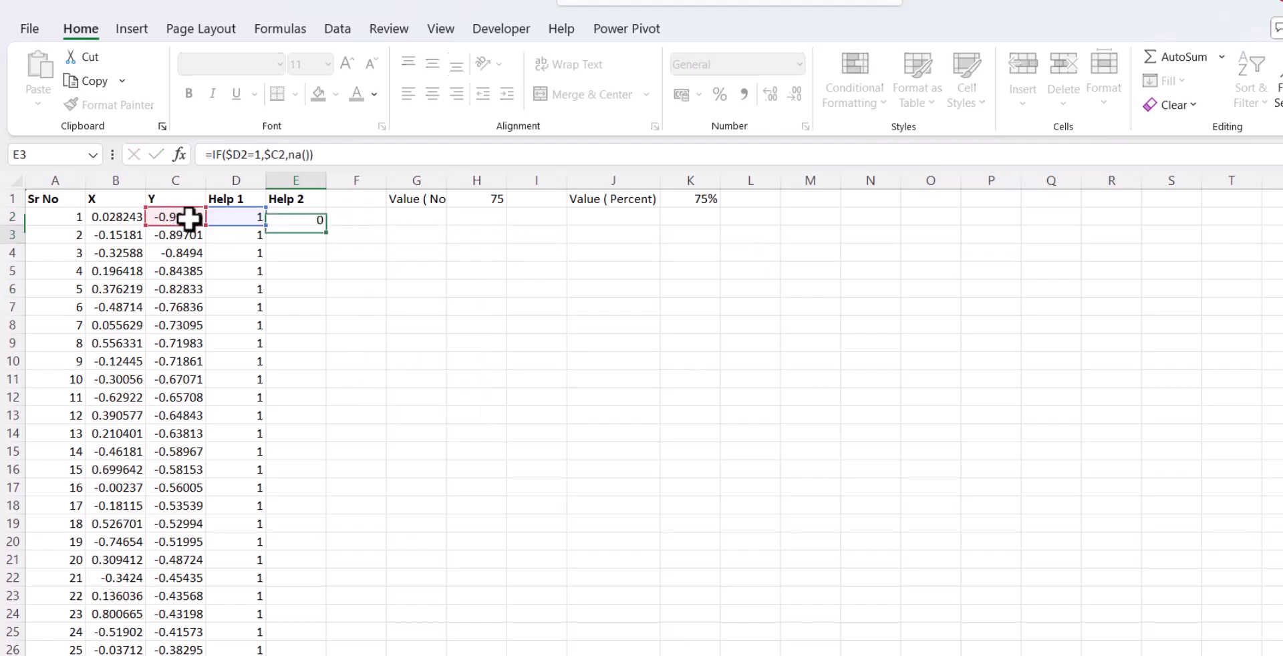
Fill the E2 formula down the Help 2 column and scroll through the results.
left_click(304, 221)
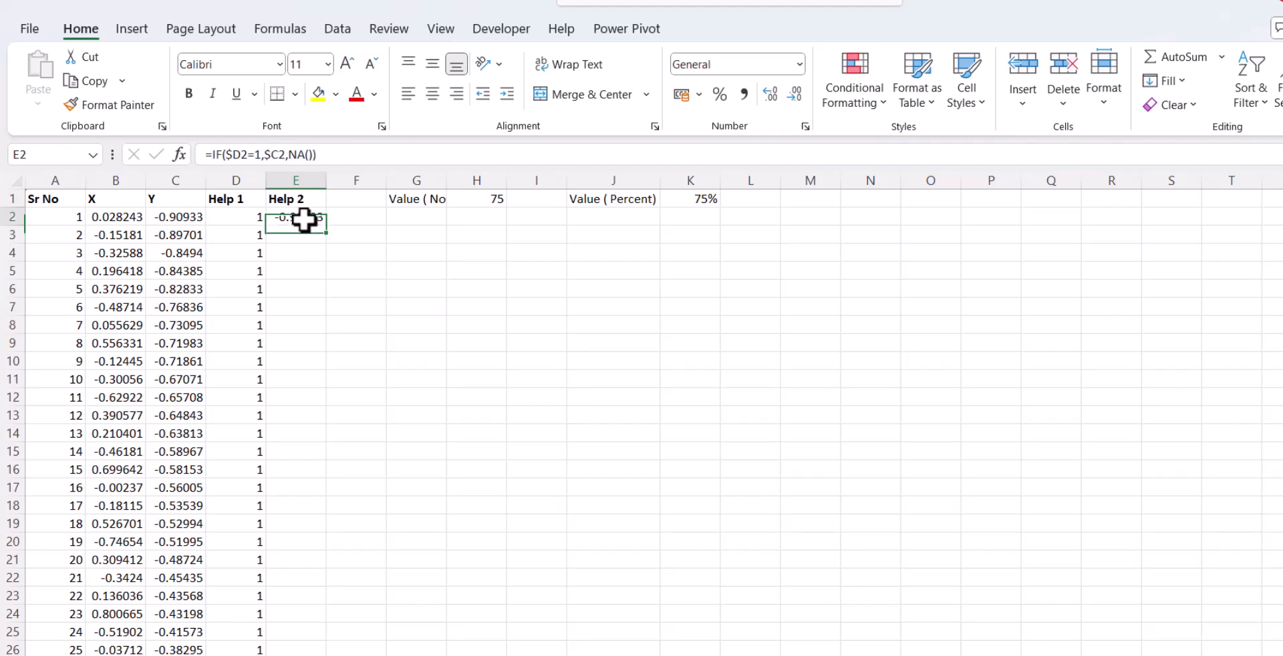
double_click(326, 232)
left_click(309, 322)
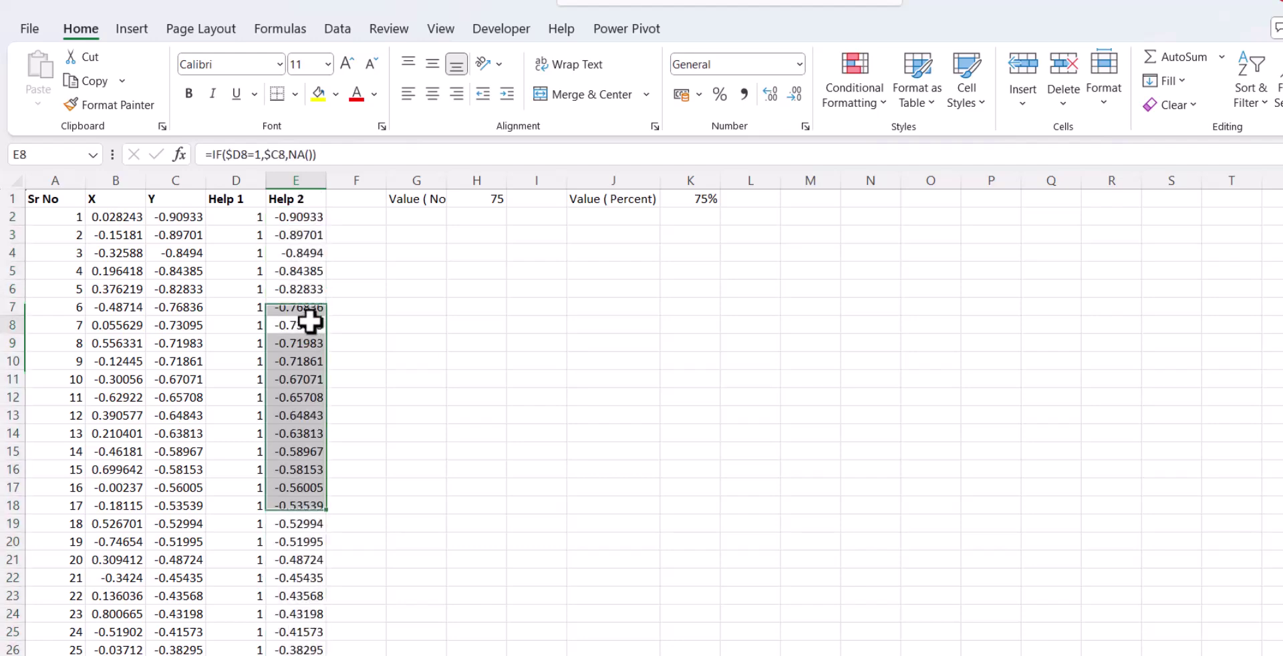
scroll(298, 418, "down", 6)
scroll(303, 458, "down", 5)
scroll(301, 461, "down", 10)
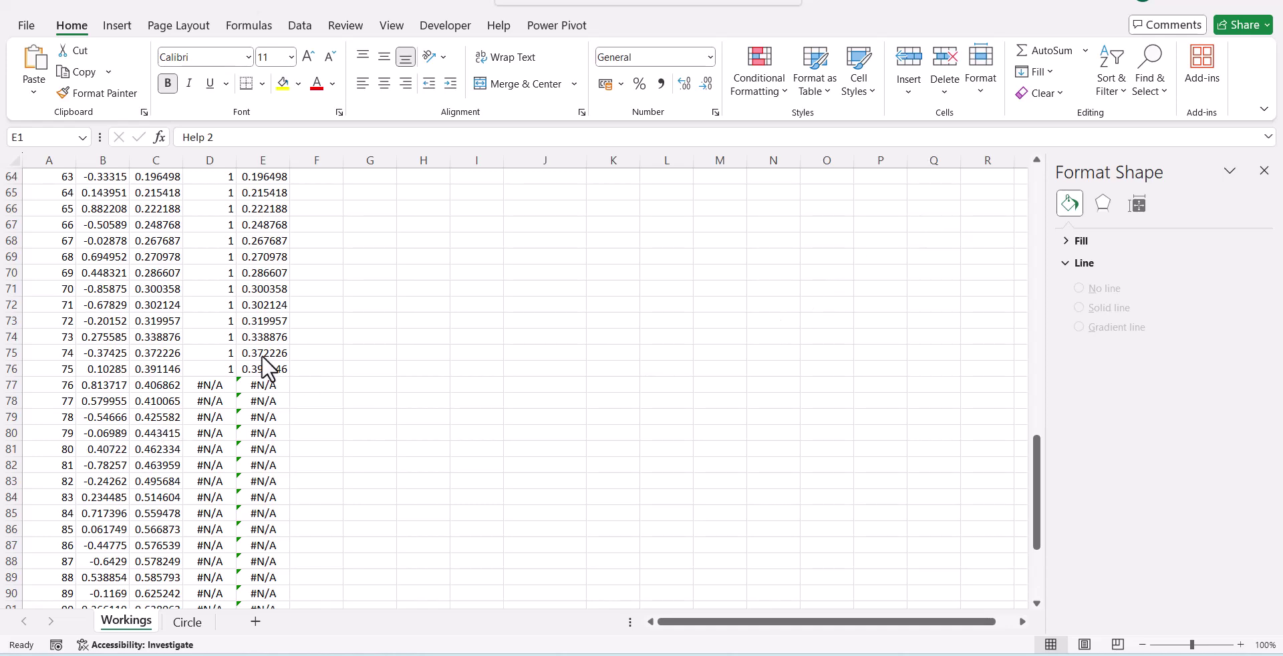
Test the percentage by setting K1 to 5%.
key("F2")
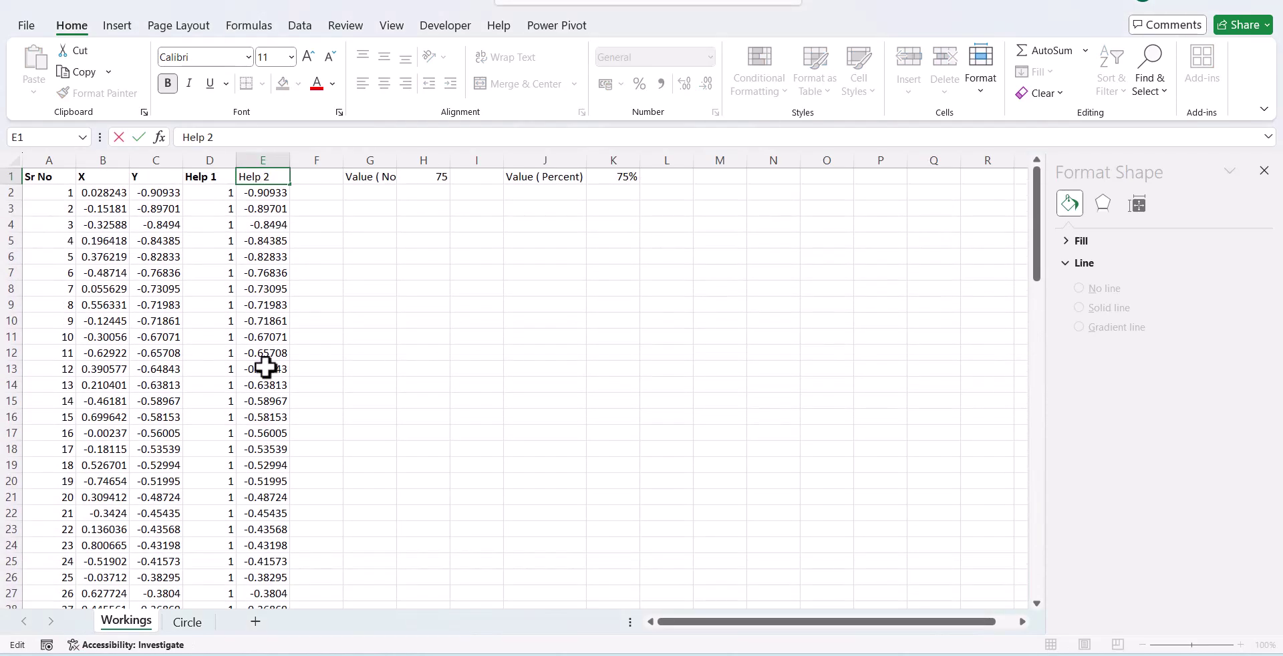
key("Return")
left_click(628, 182)
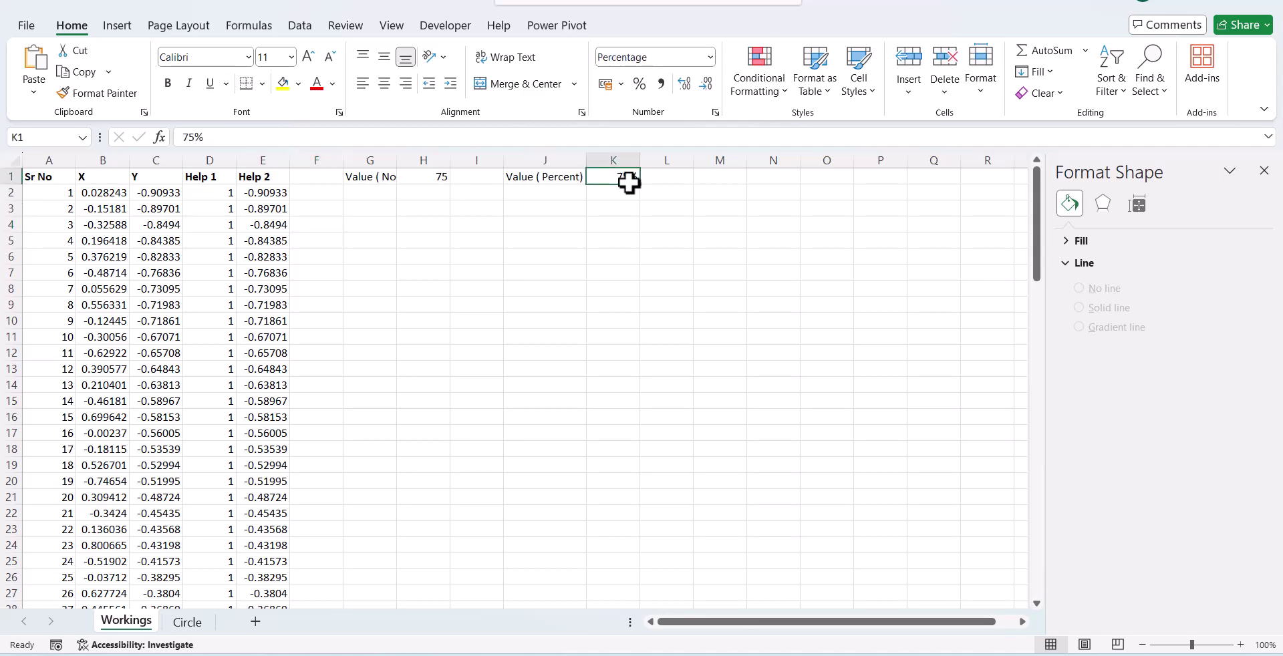
type("5")
key("Return")
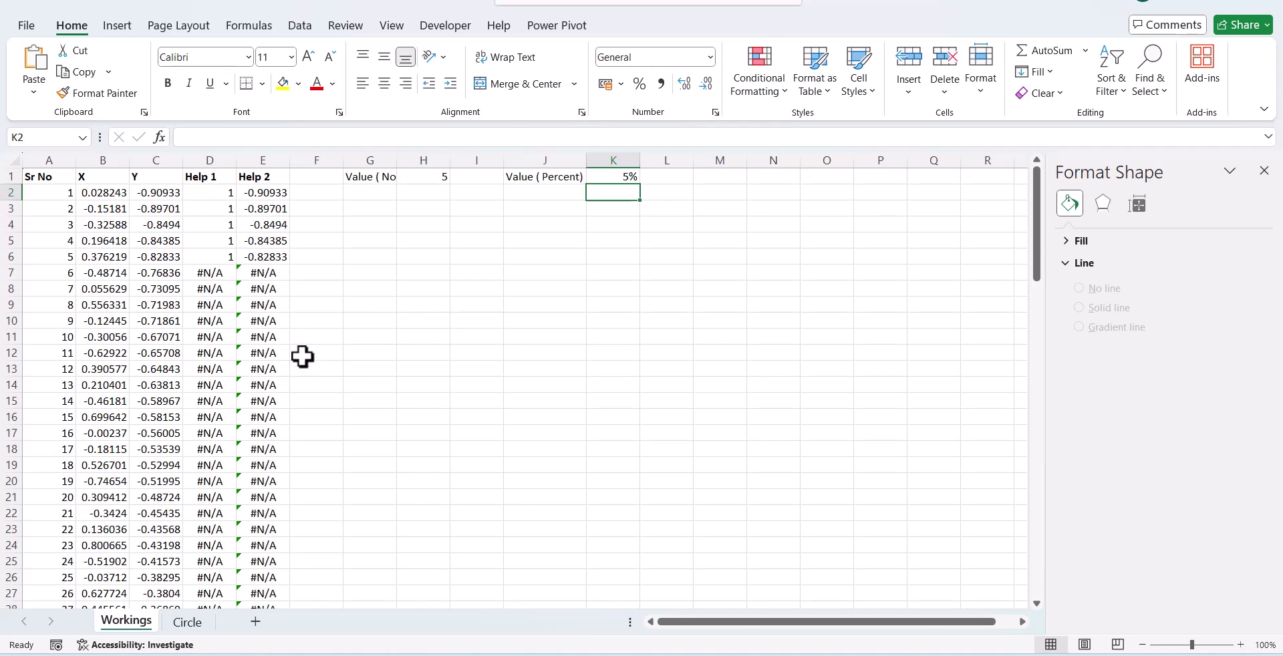
Change the K1 percentage to 15%.
left_click(597, 179)
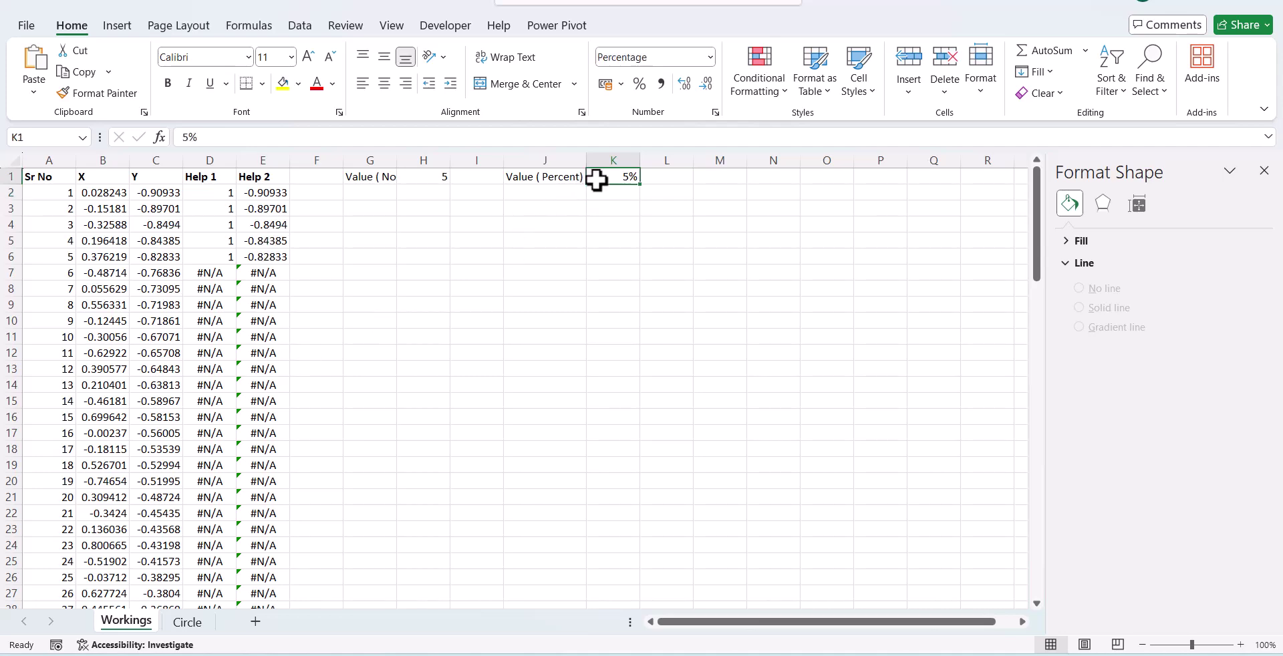
type("15")
key("Return")
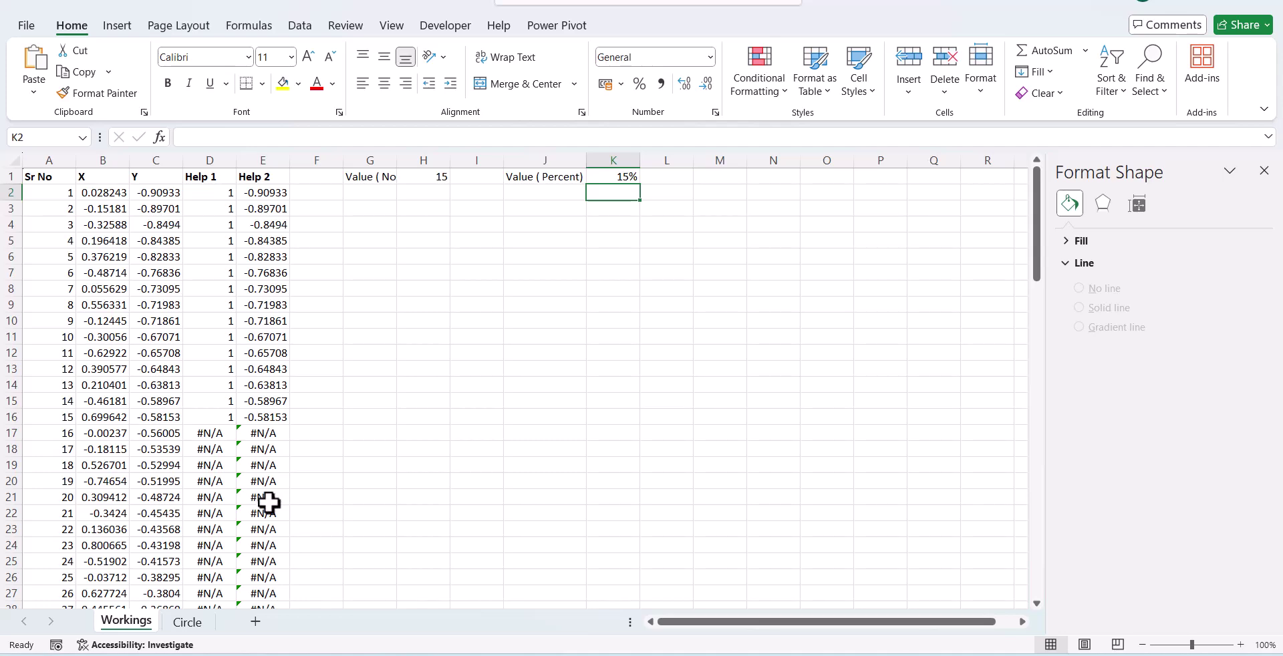
left_click(367, 386)
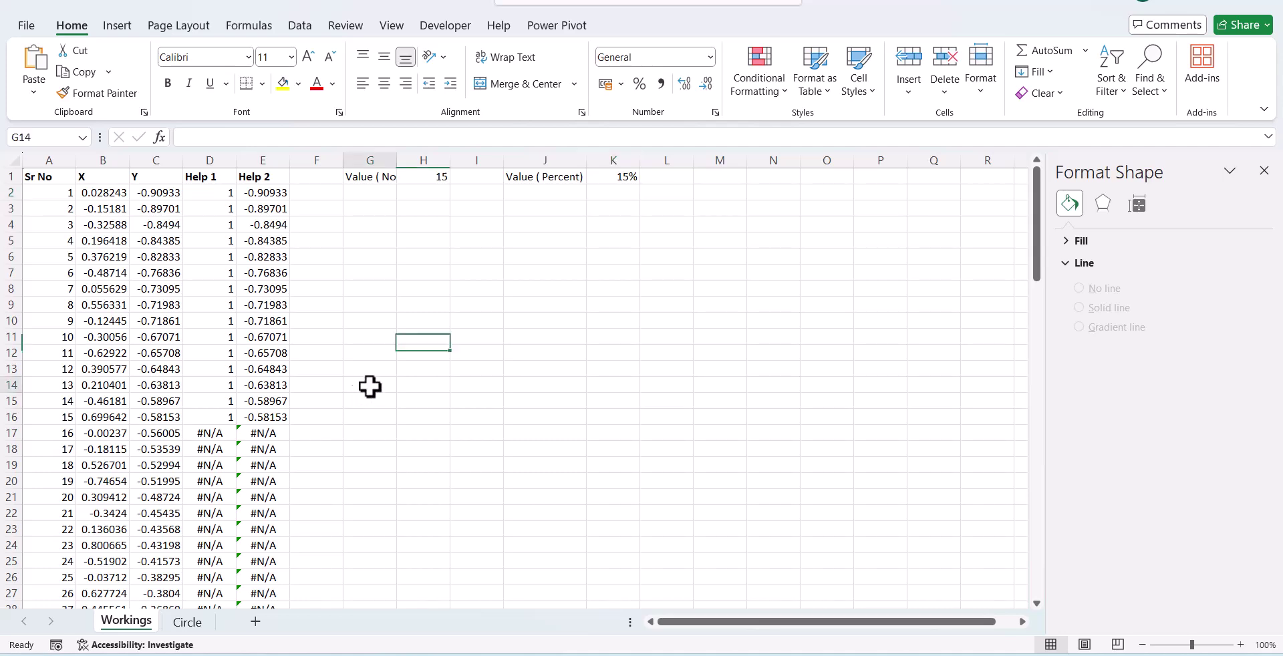
Plot columns B:C as a plain scatter chart, placed beside the data and resized narrow and tall.
left_click(119, 177)
key("ctrl+shift+Down")
key("shift+Right")
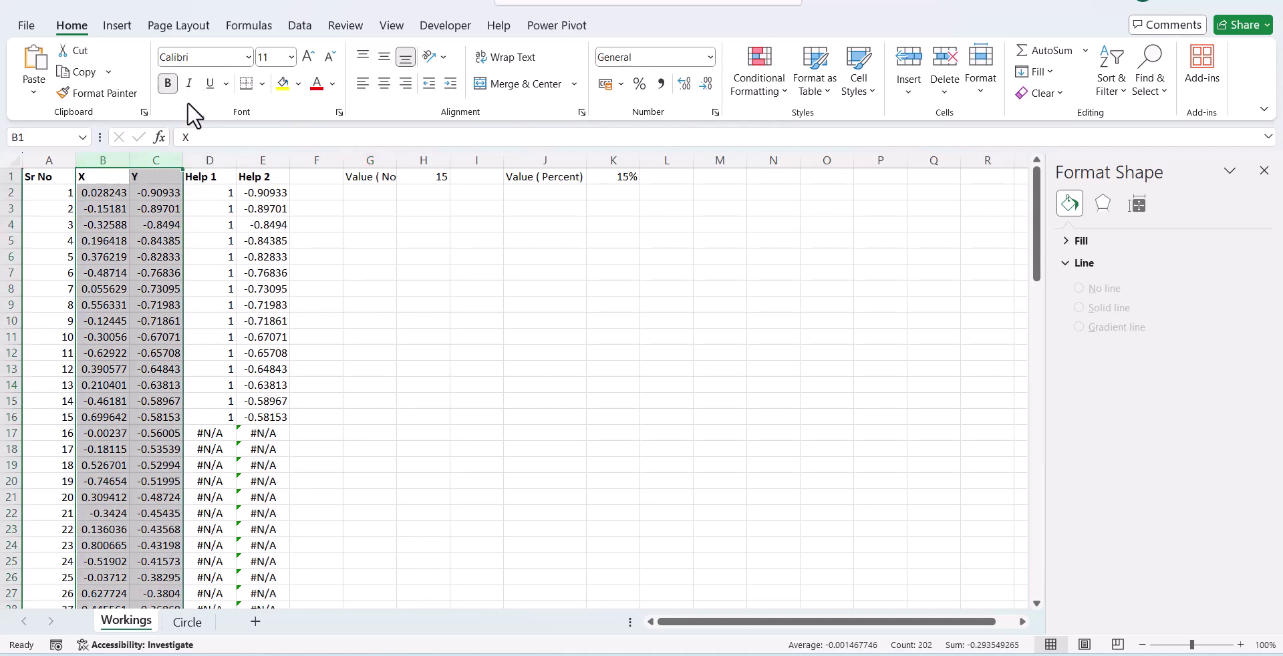
left_click(118, 27)
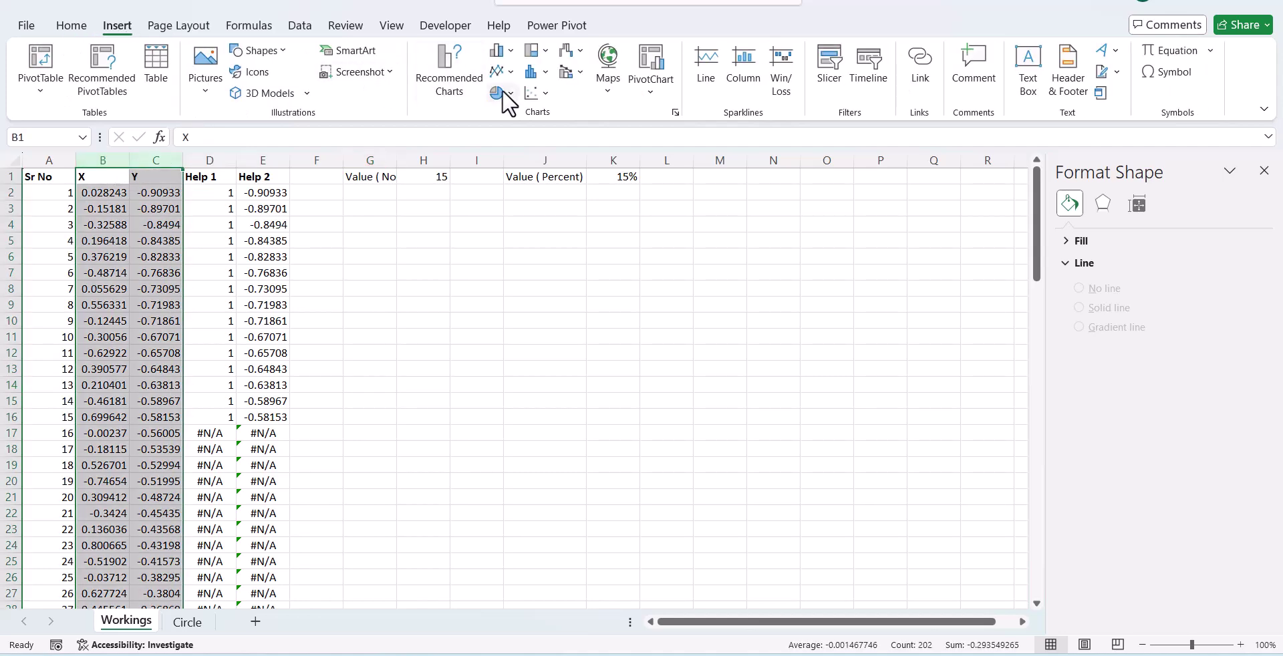
left_click(547, 92)
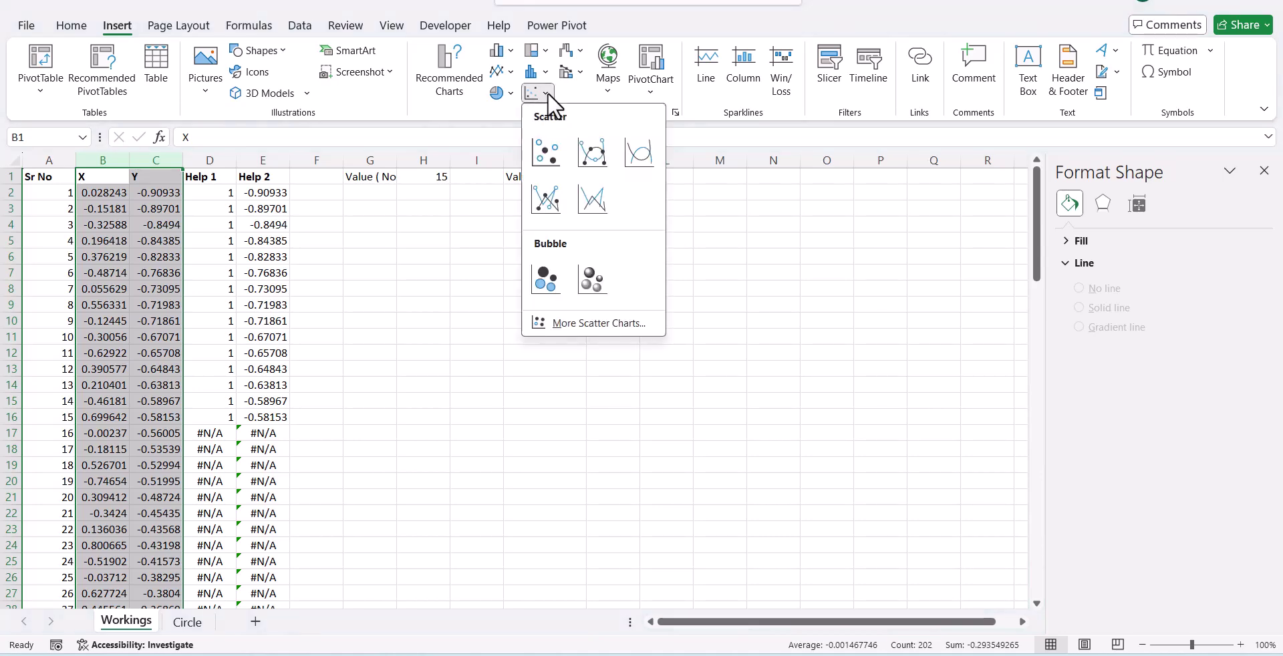
left_click(546, 146)
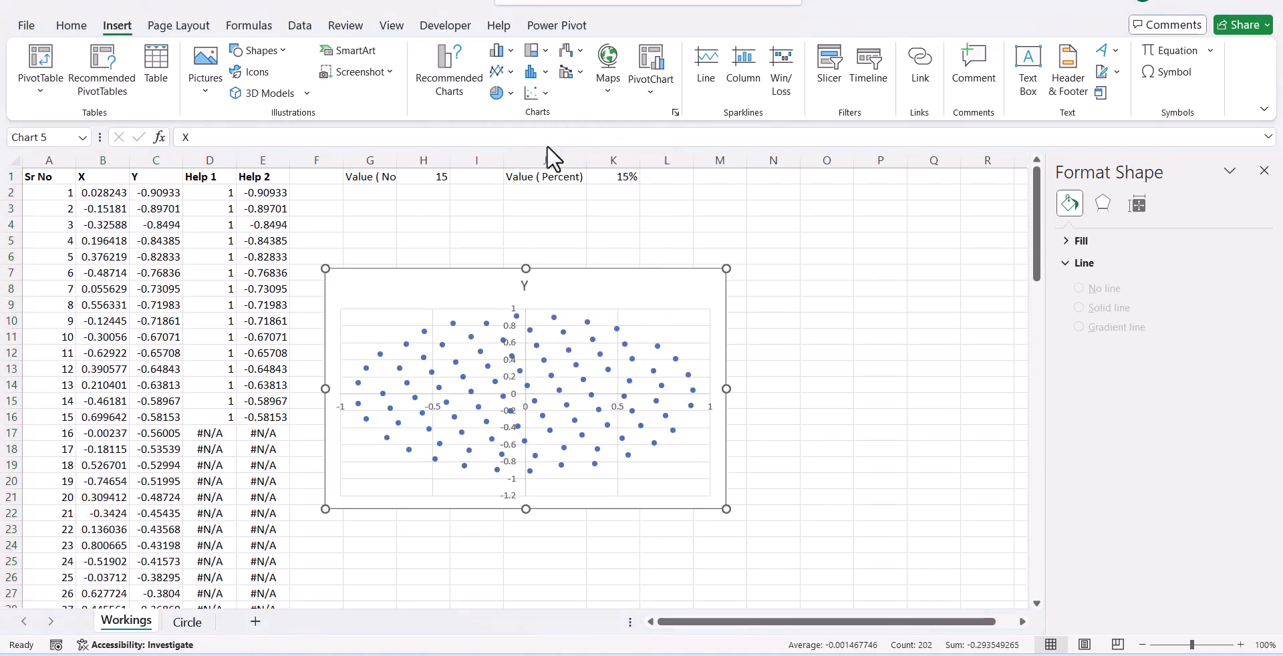
left_click_drag(561, 266, 601, 231)
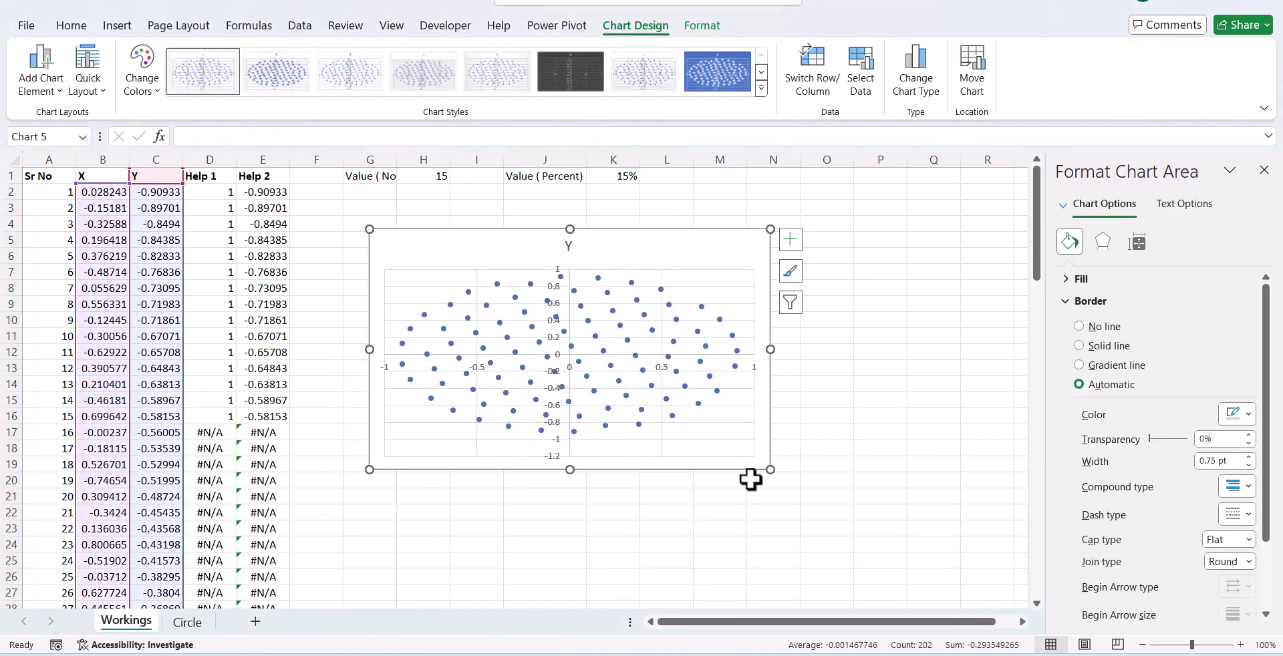
left_click_drag(768, 468, 696, 552)
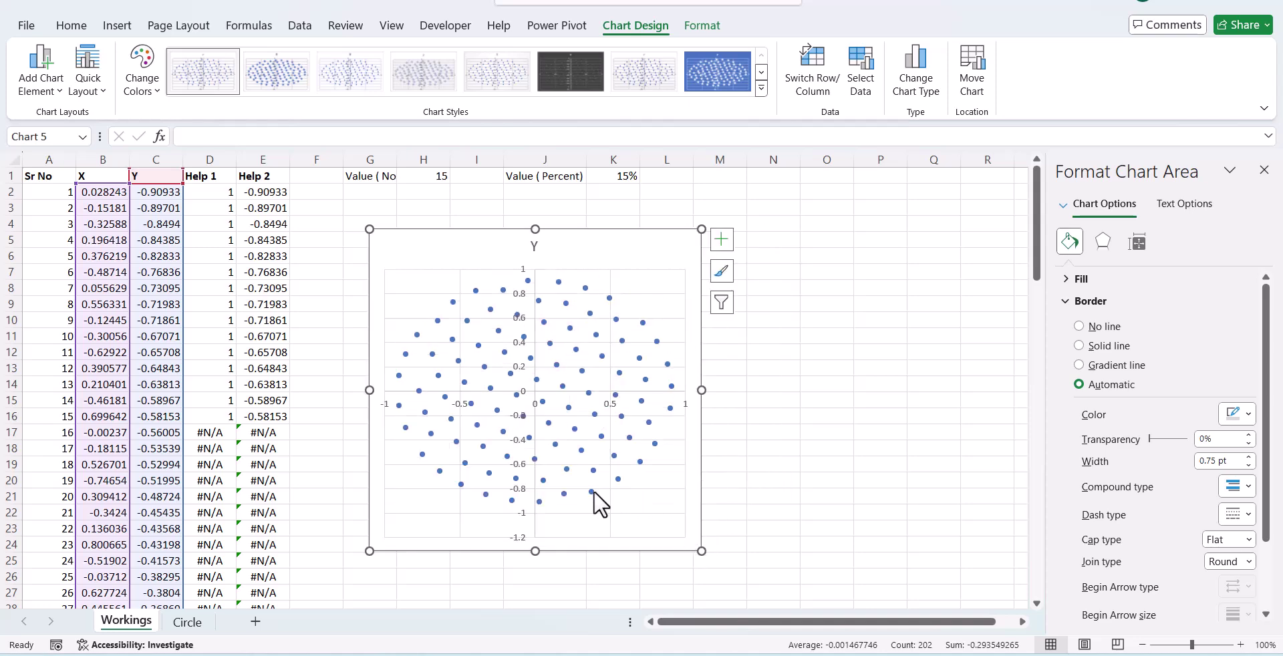
Set the vertical axis bounds to minimum -1 and maximum 1.
left_click(518, 373)
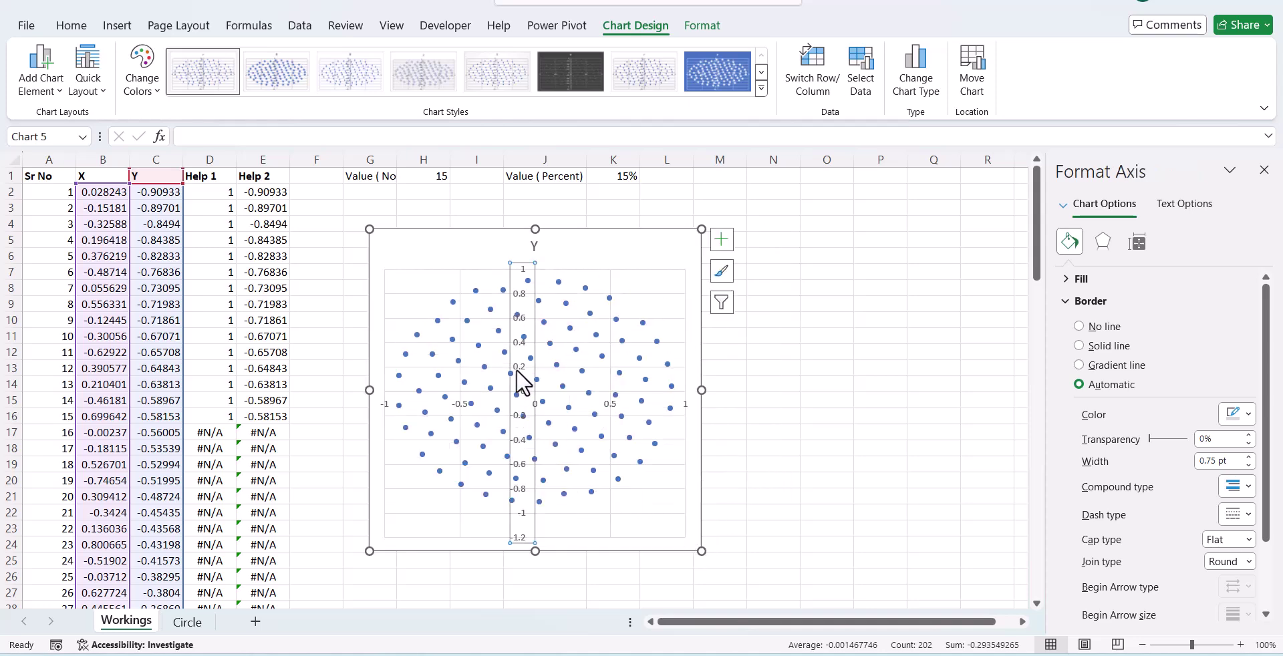
right_click(517, 371)
left_click(568, 581)
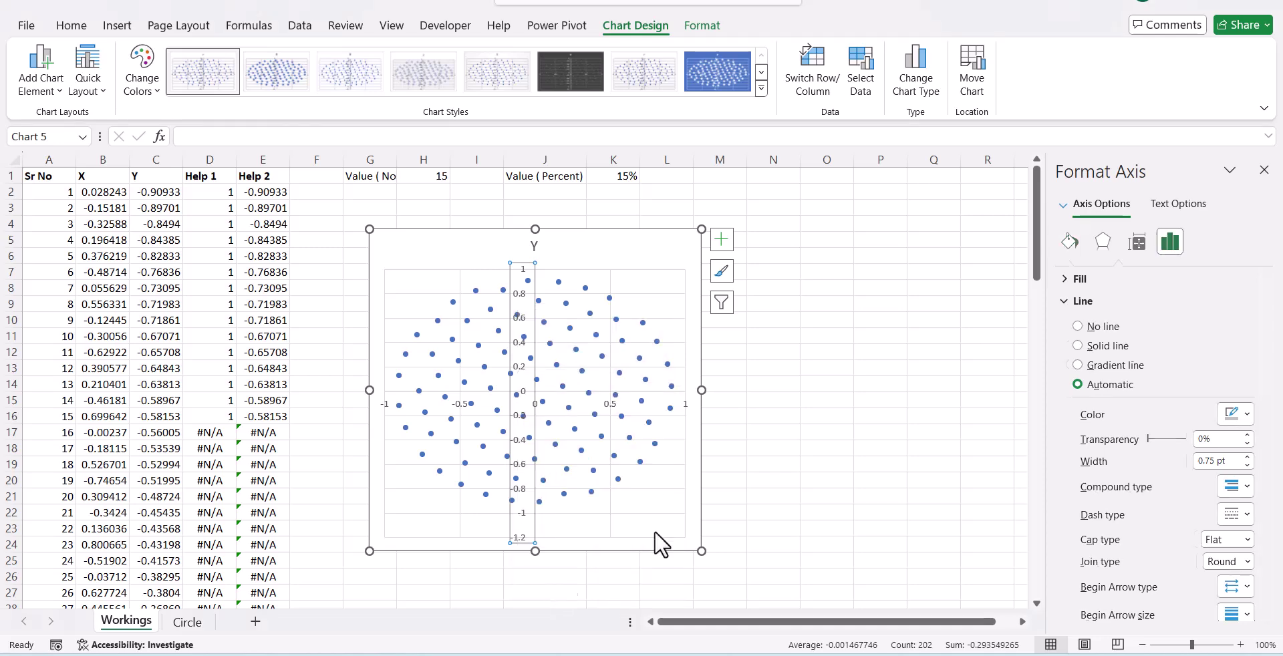
type("-")
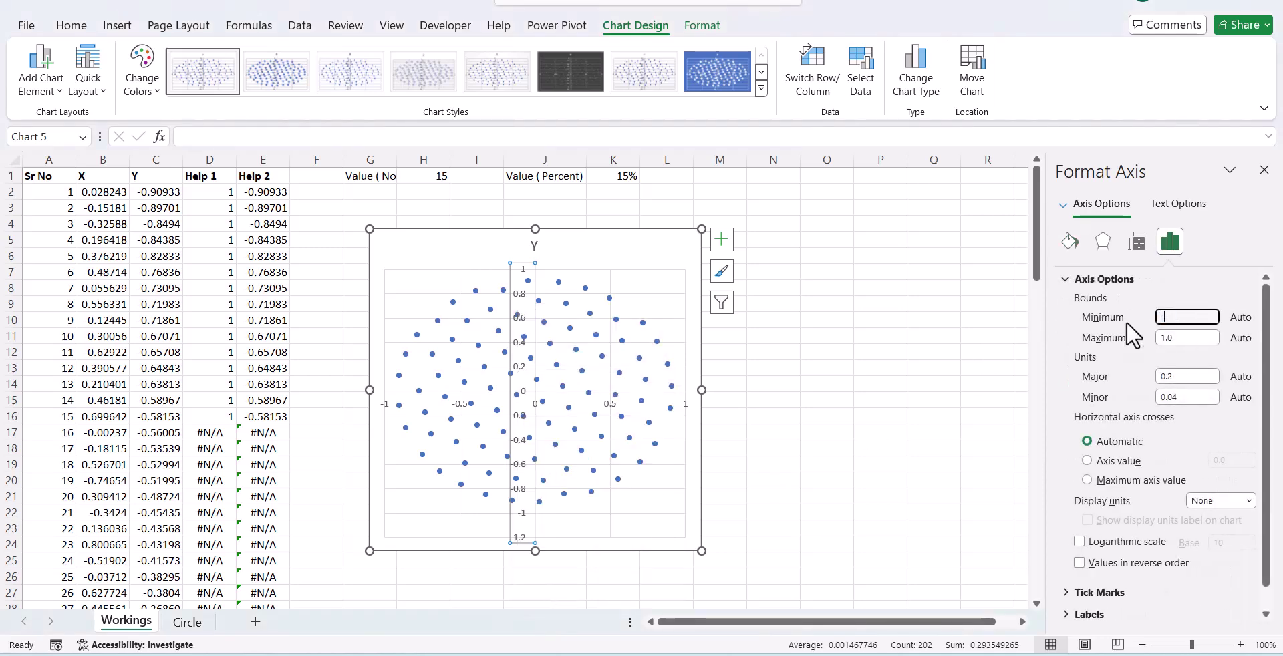
type("1")
key("Return")
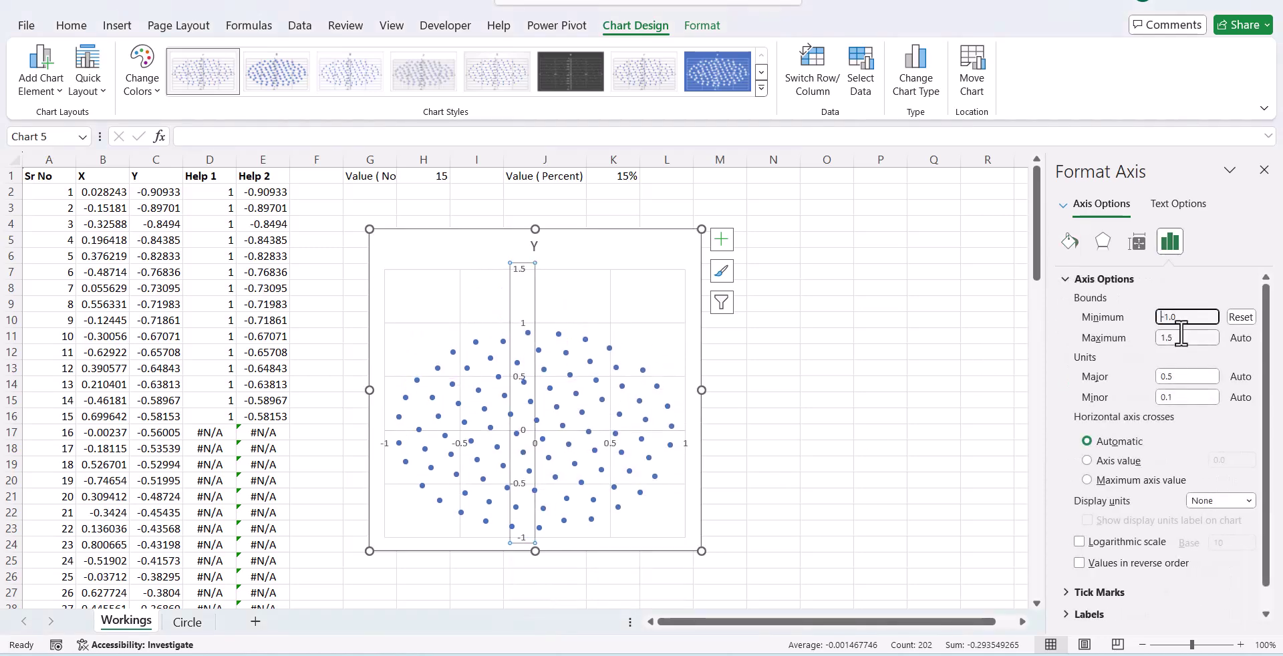
left_click_drag(1179, 337, 1151, 341)
type("1")
key("Return")
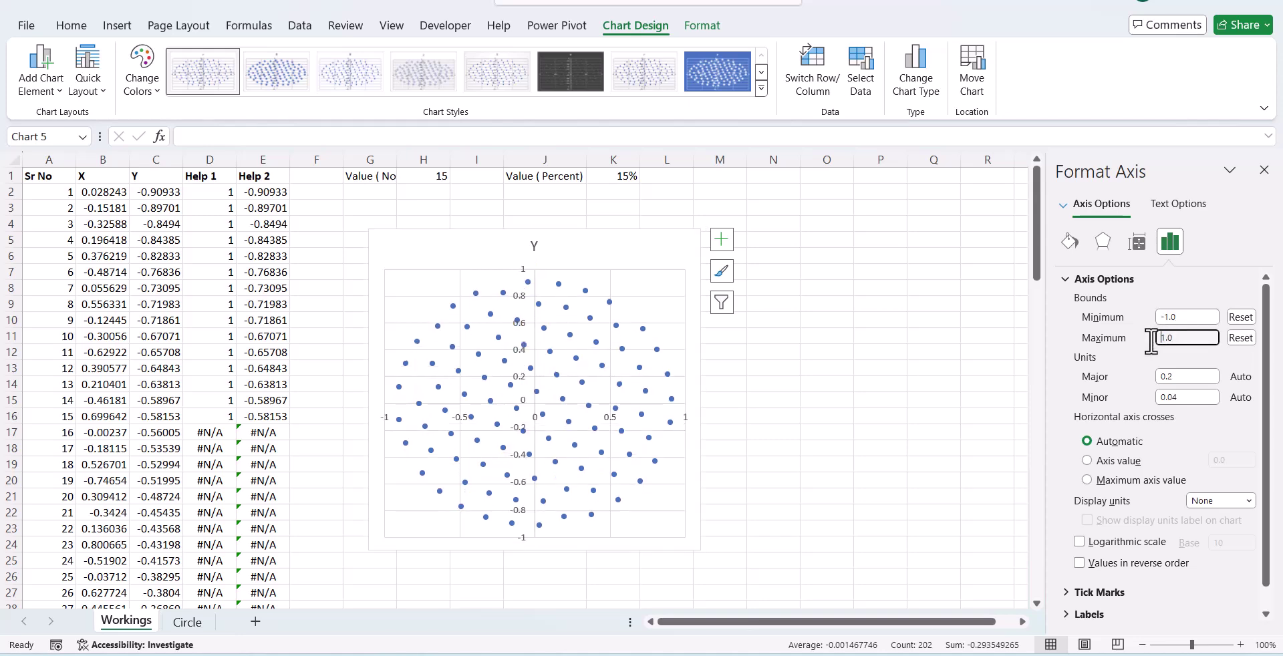
Set the horizontal axis bounds to minimum -1 and maximum 1.
left_click(604, 422)
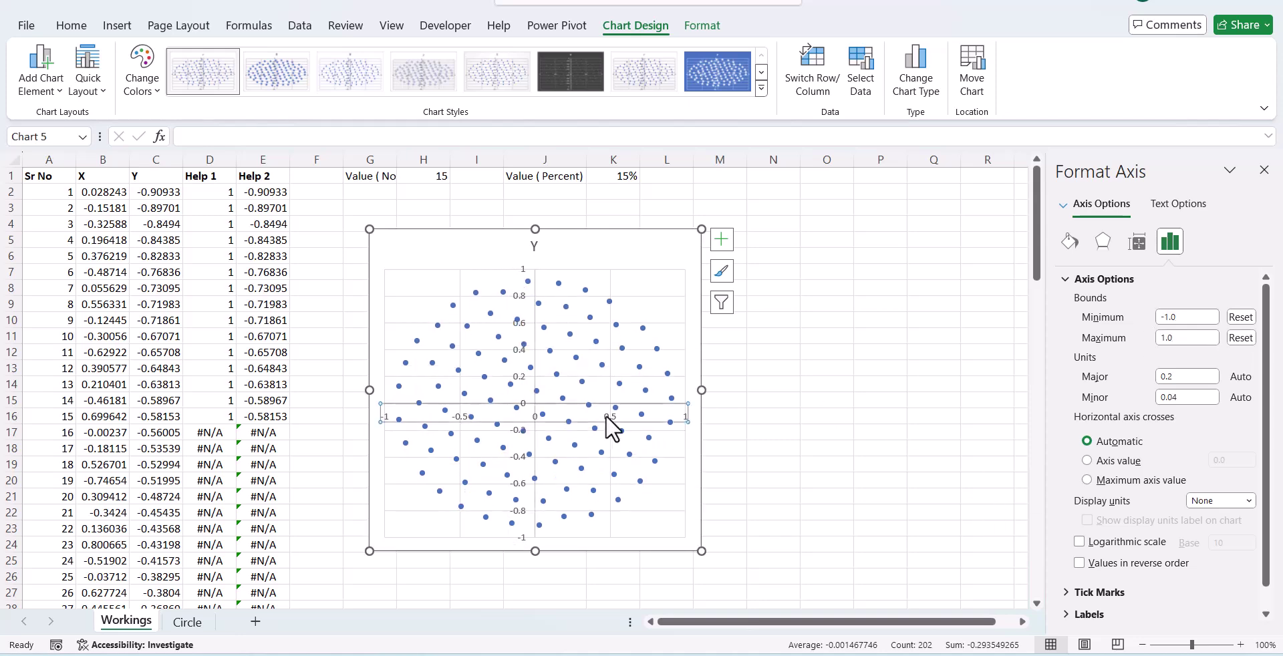
double_click(1176, 317)
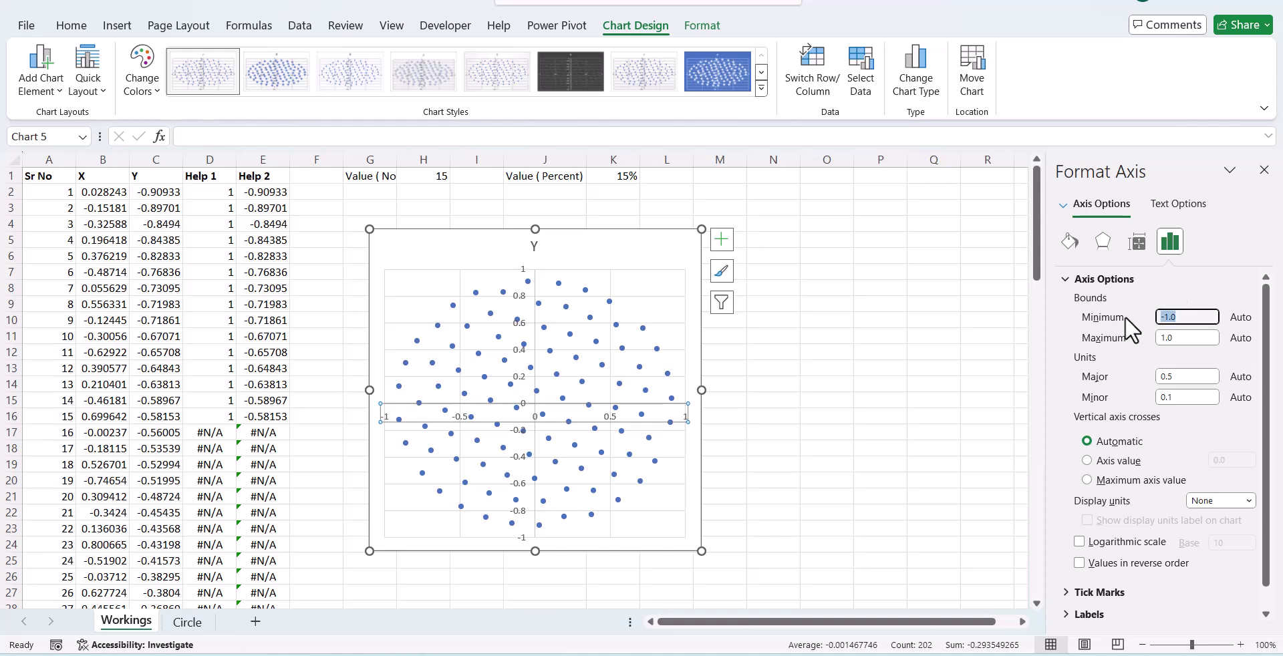
type("-1")
key("Return")
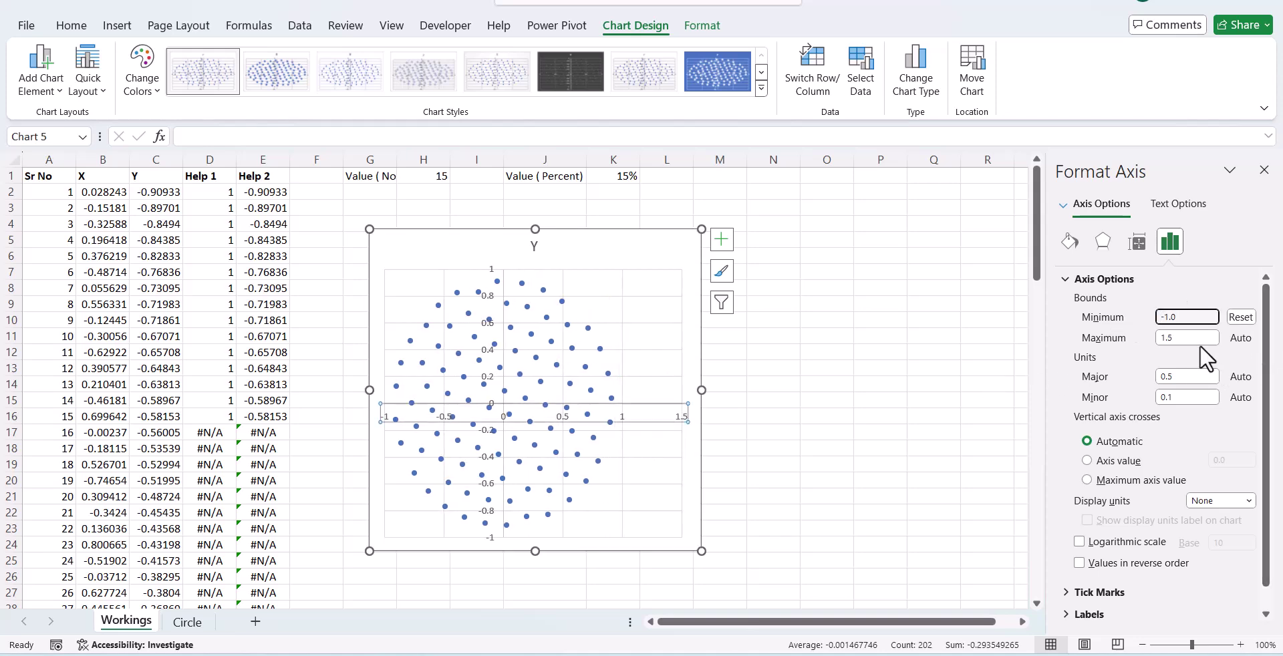
double_click(1176, 337)
type("1")
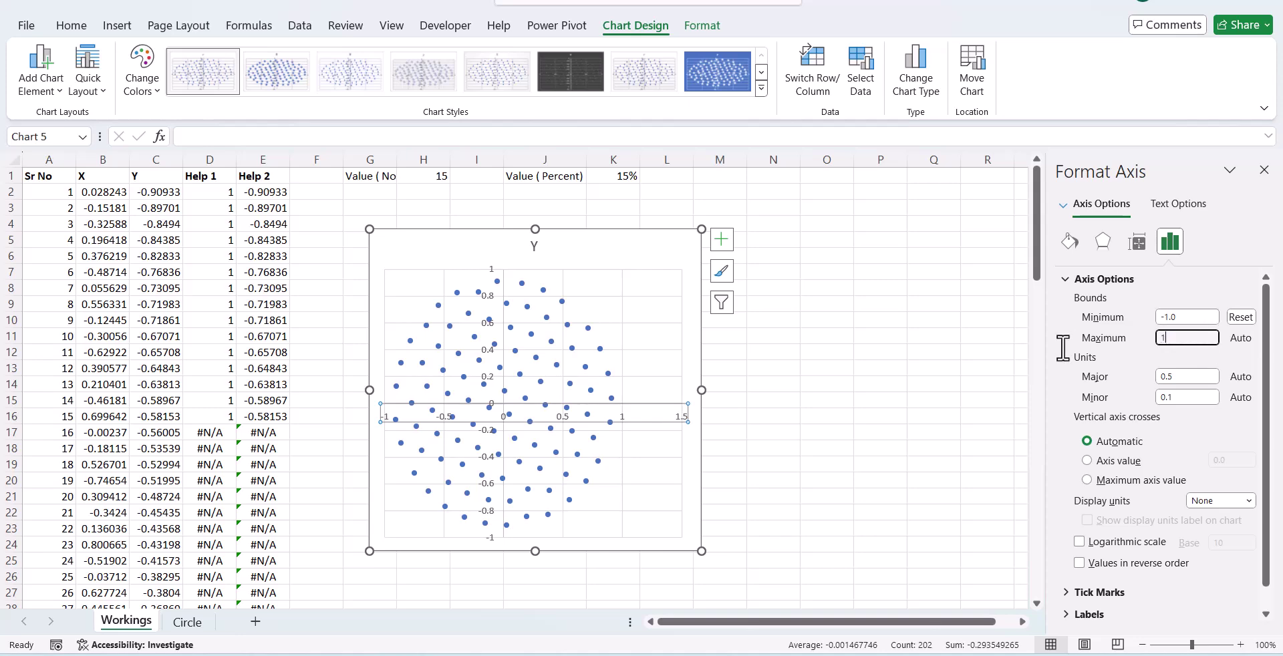
key("Return")
Delete the horizontal and vertical axis labels from the chart.
left_click(843, 498)
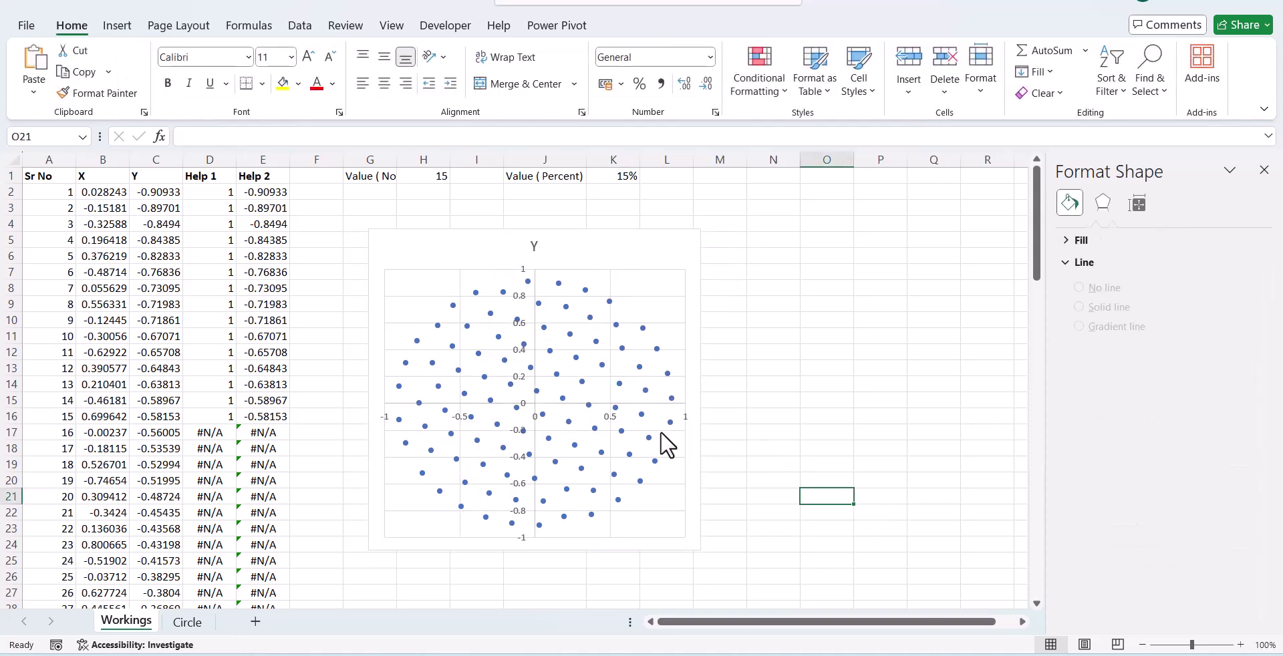
left_click(605, 420)
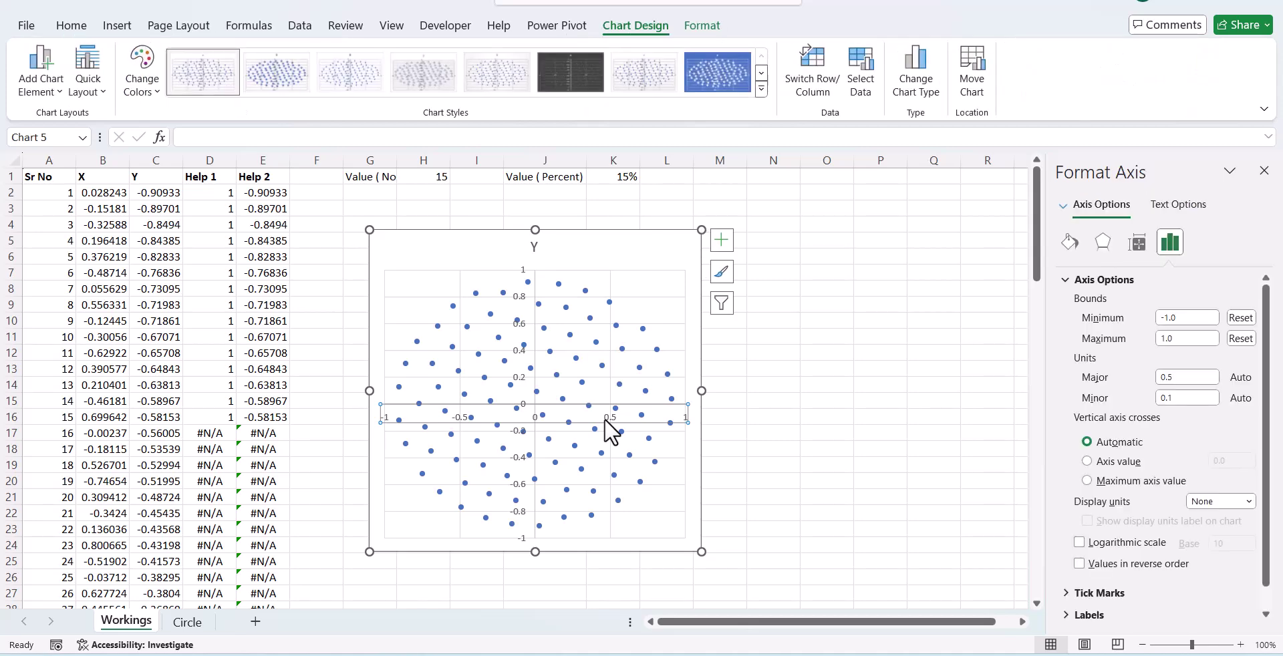
key("Delete")
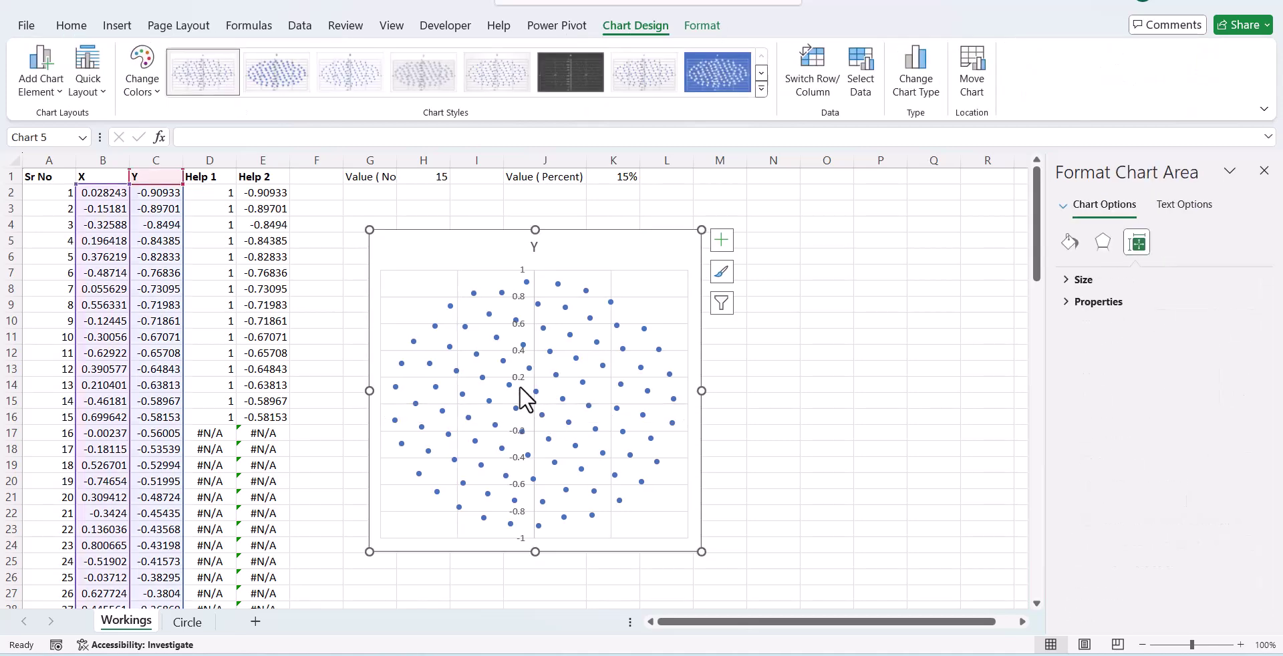
left_click(521, 388)
key("Delete")
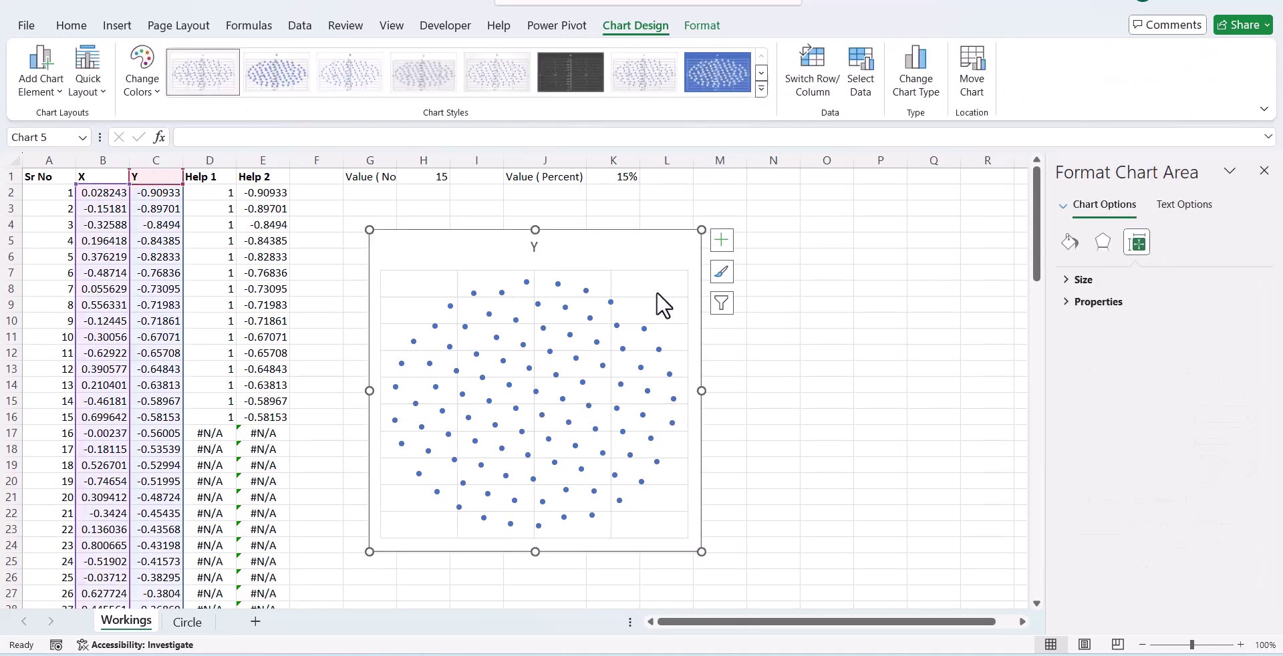
Delete the chart's gridlines and its Y title.
left_click(638, 297)
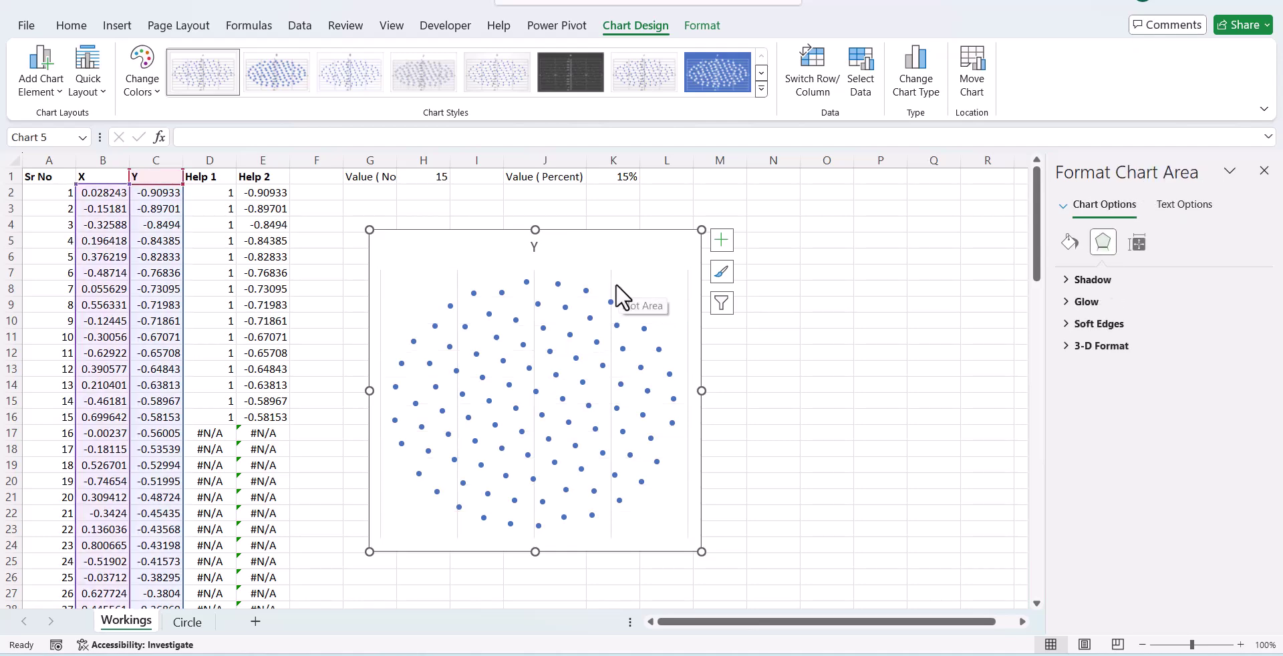
left_click(615, 284)
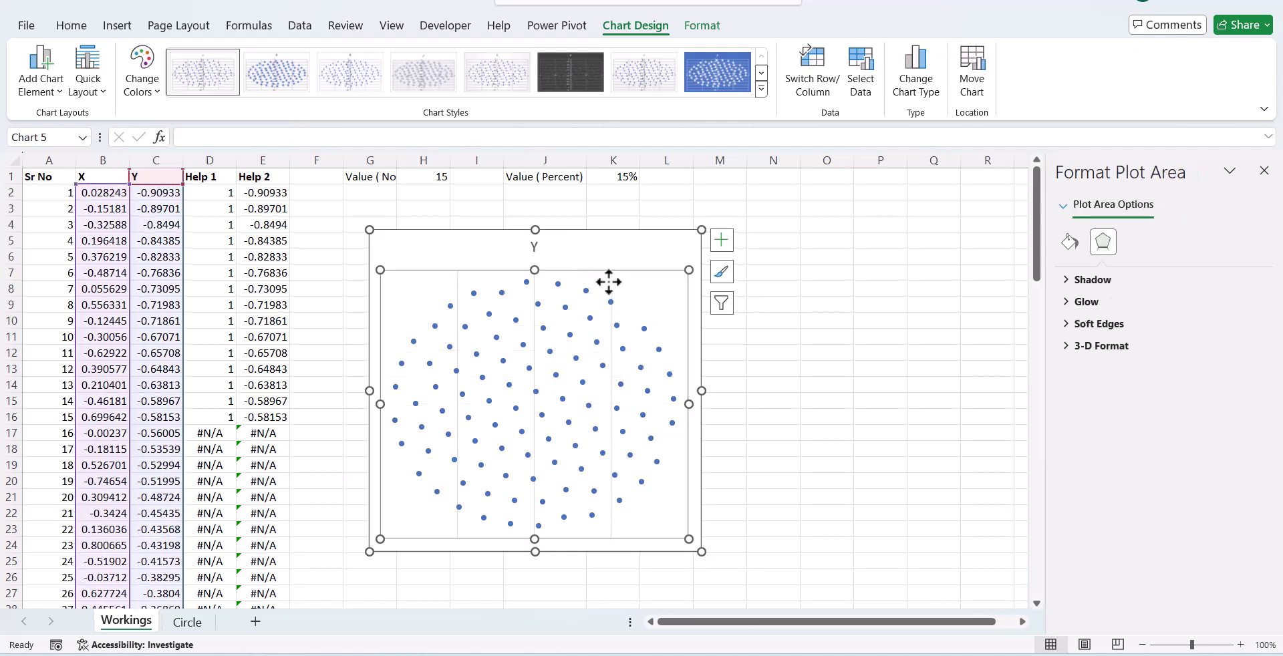
left_click(611, 290)
key("Delete")
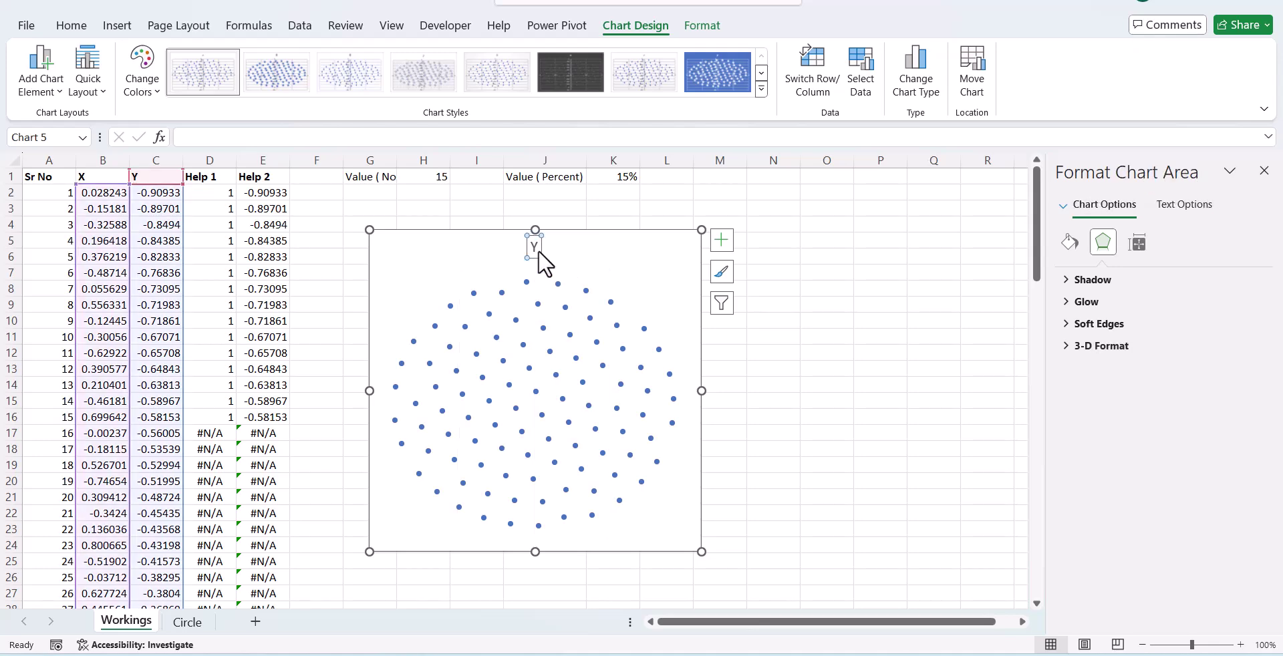
left_click(534, 248)
key("Delete")
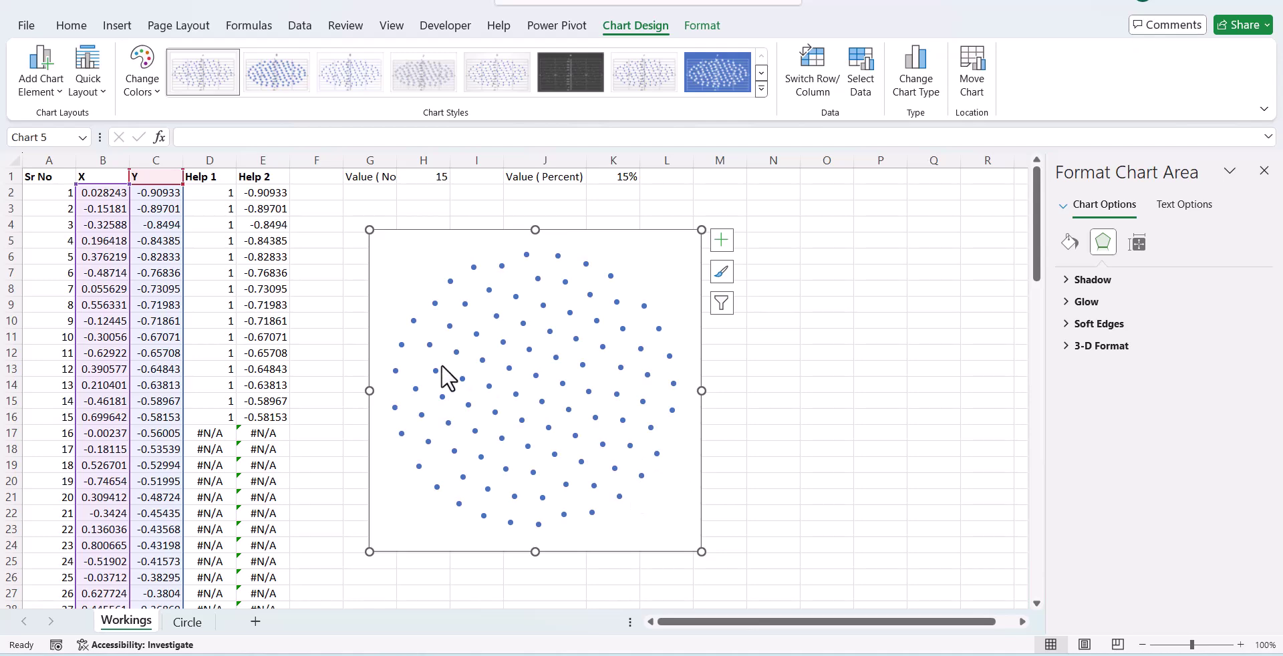
Copy the Help 2 values from E2 to row 101 and paste them into the chart as a new series.
left_click(270, 196)
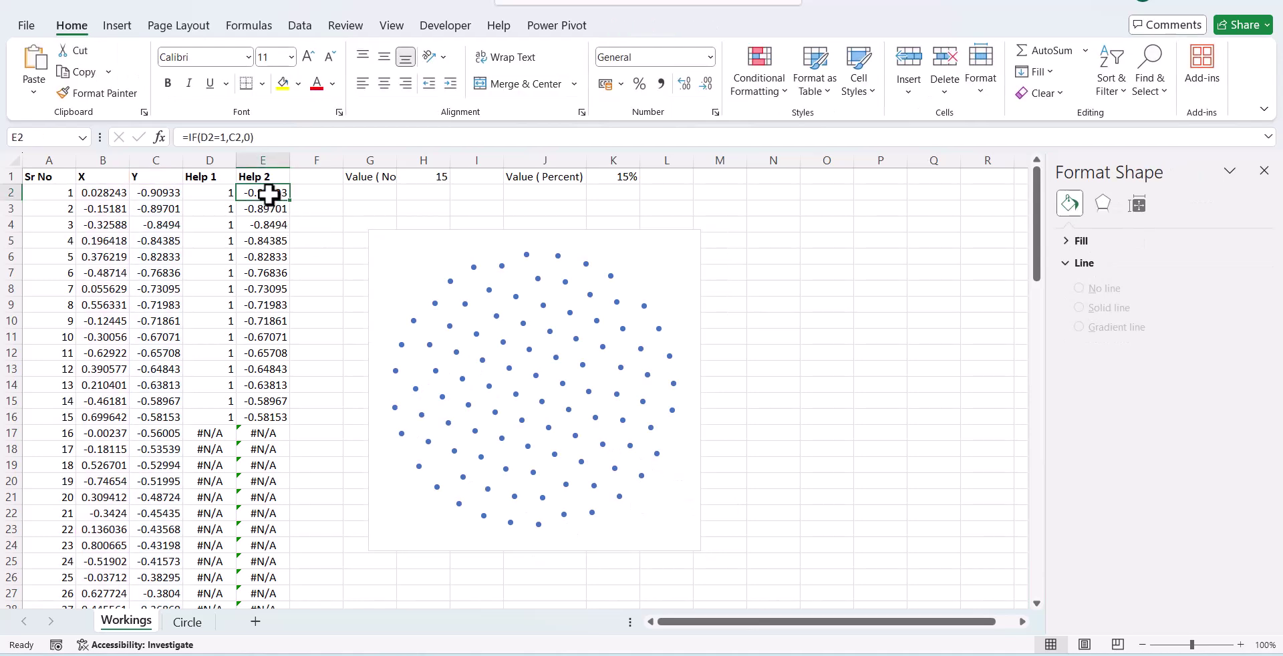
key("ctrl+shift+Down")
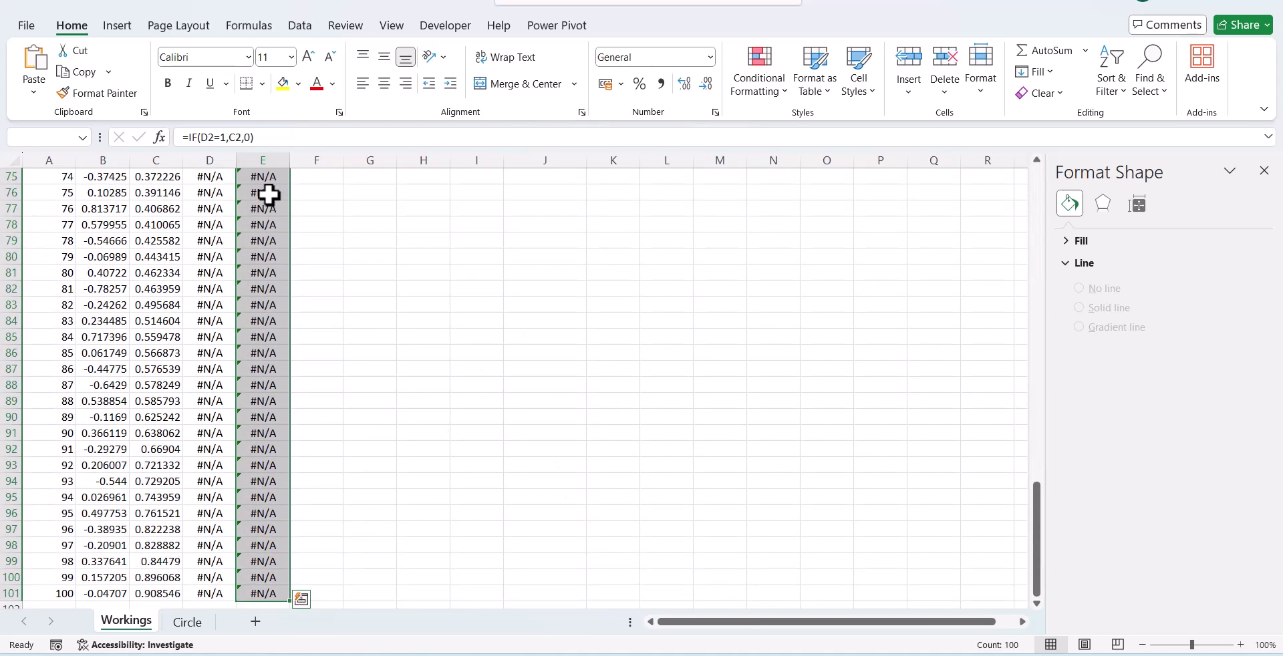
key("ctrl+c")
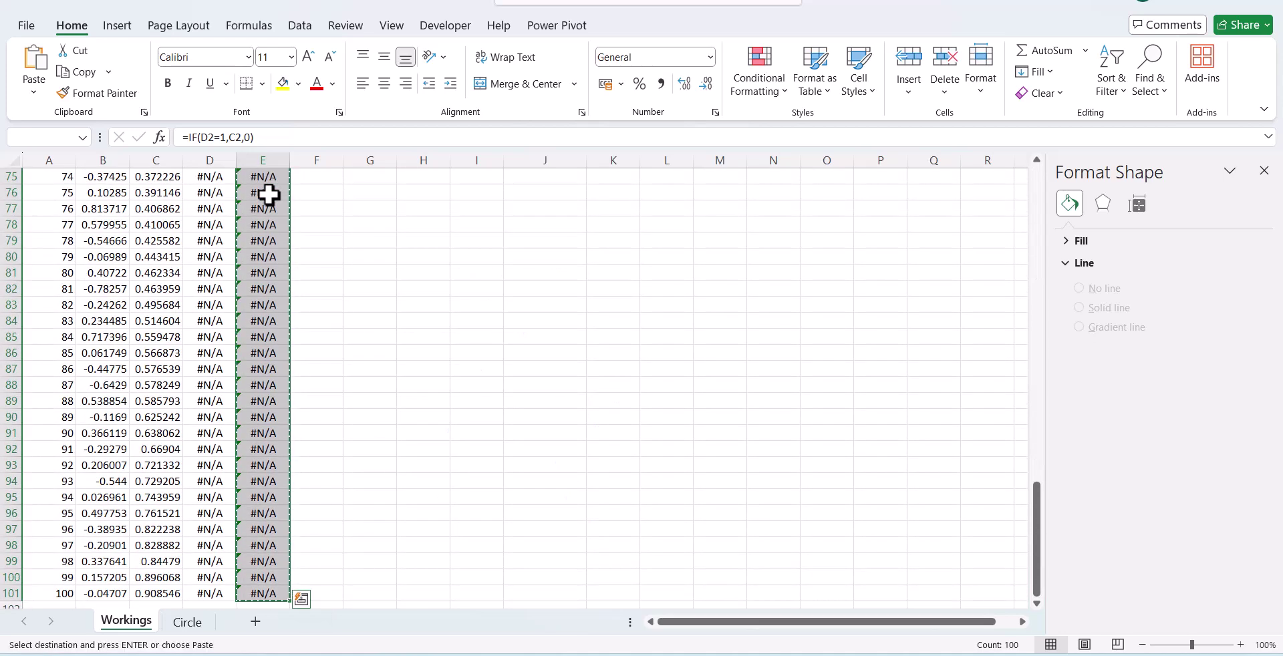
key("ctrl+Home")
left_click(461, 235)
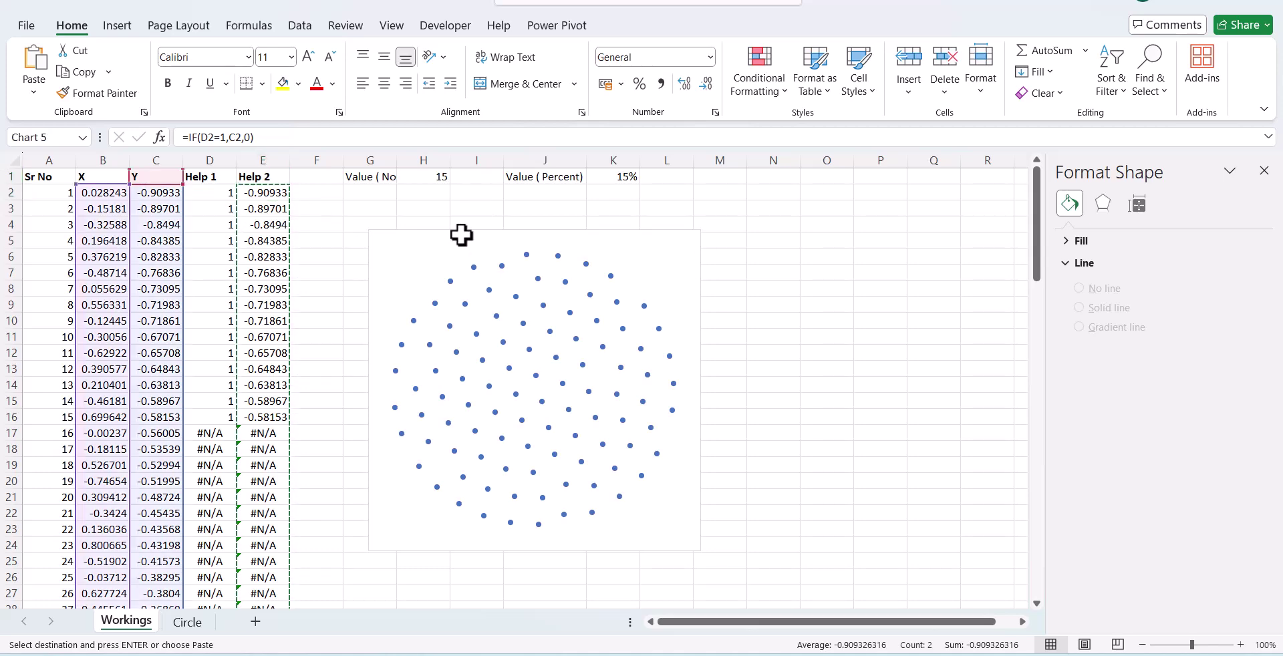
key("ctrl+v")
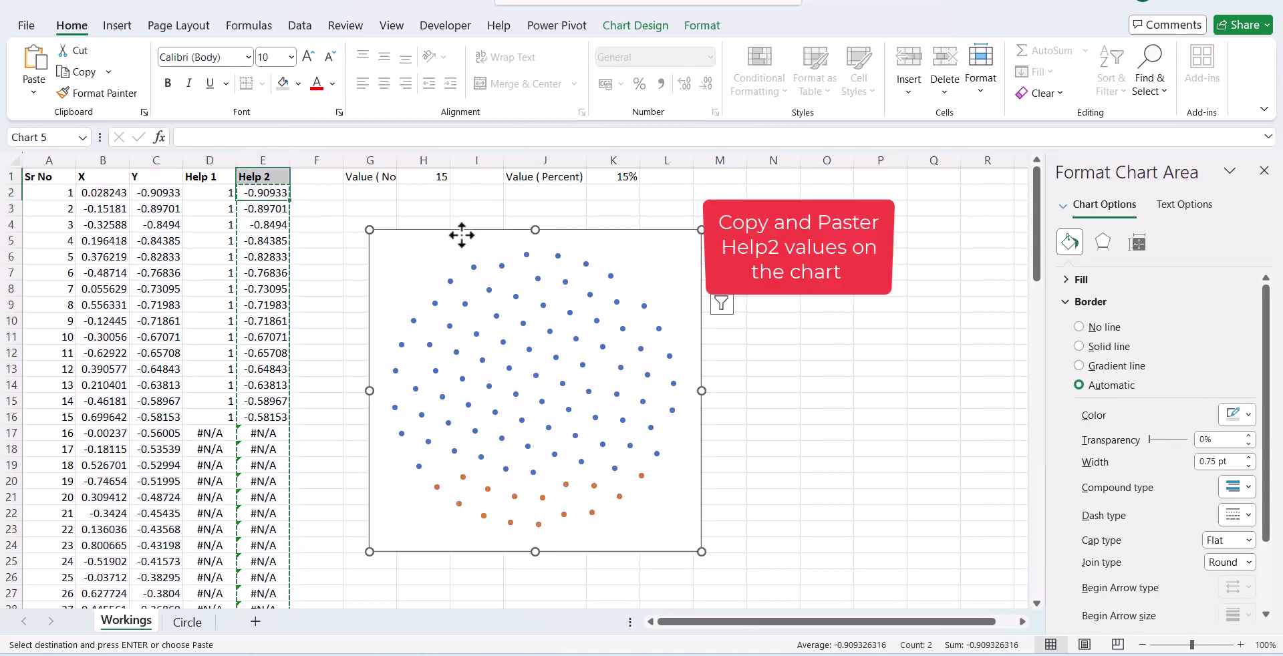
left_click(808, 417)
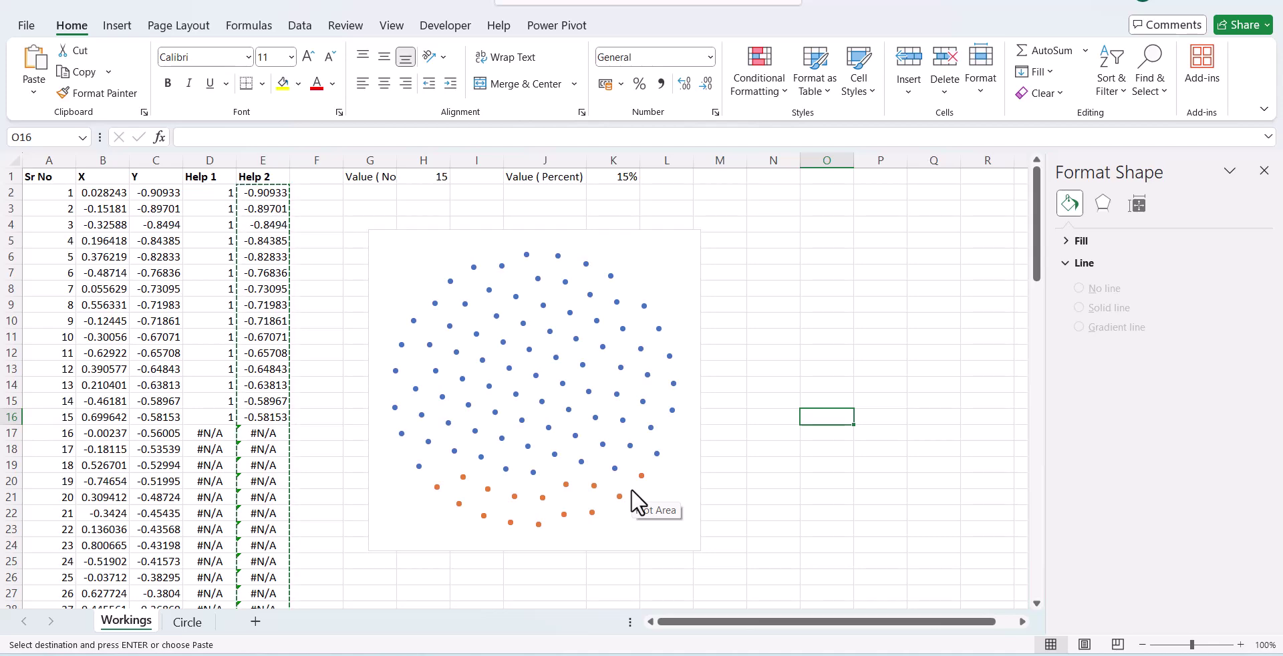
Search the stock Icons library and pick the first building icon.
left_click(118, 27)
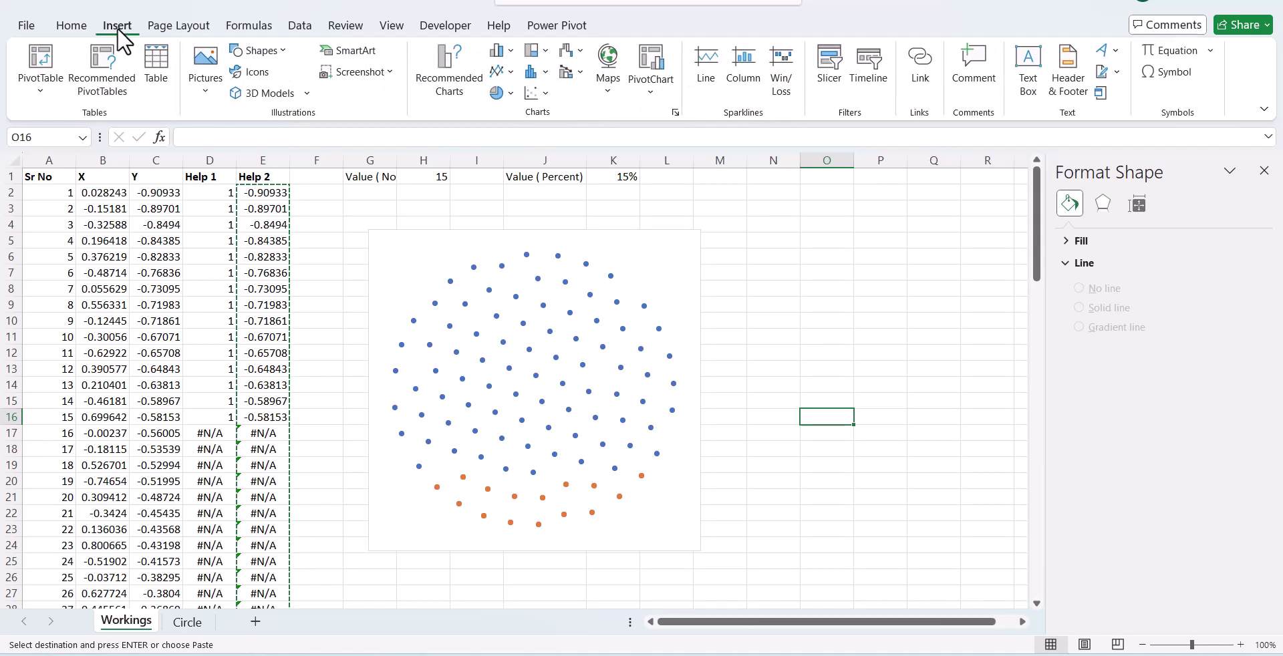
left_click(263, 69)
type("building")
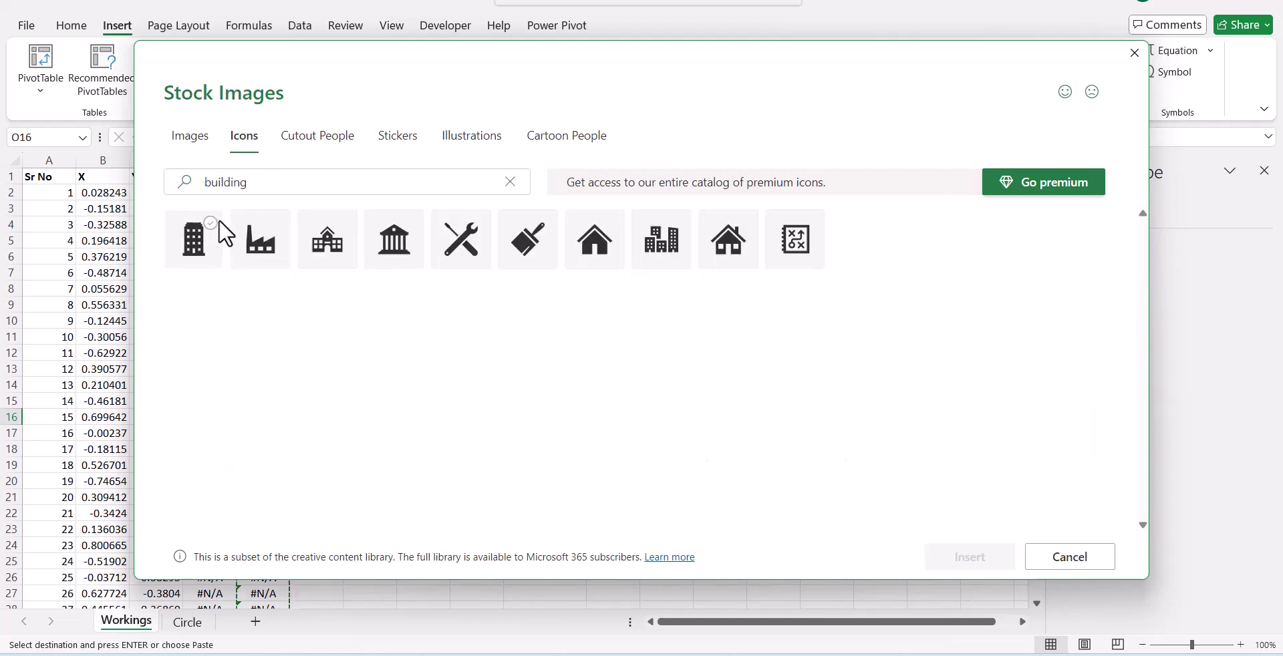
left_click(219, 224)
Insert the building icon, move it up near cell O2 and fill it brown.
left_click(973, 563)
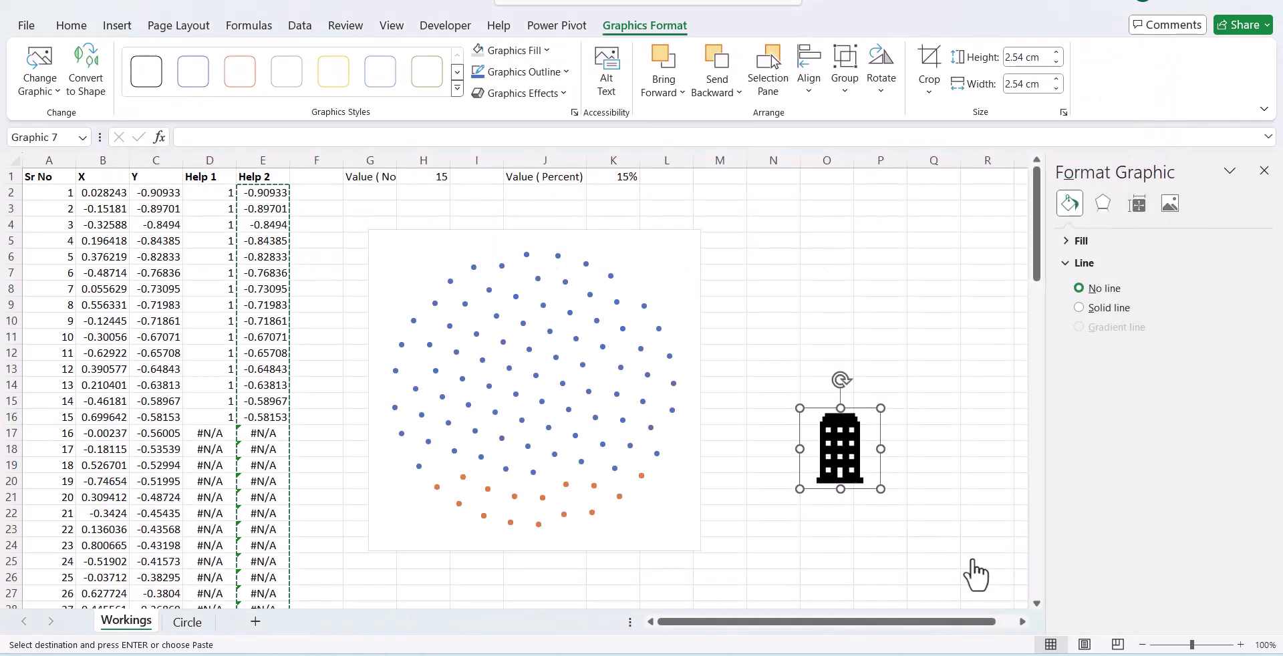
mouse_move(799, 487)
left_mouse_down()
mouse_move(742, 267)
mouse_move(793, 219)
left_mouse_up()
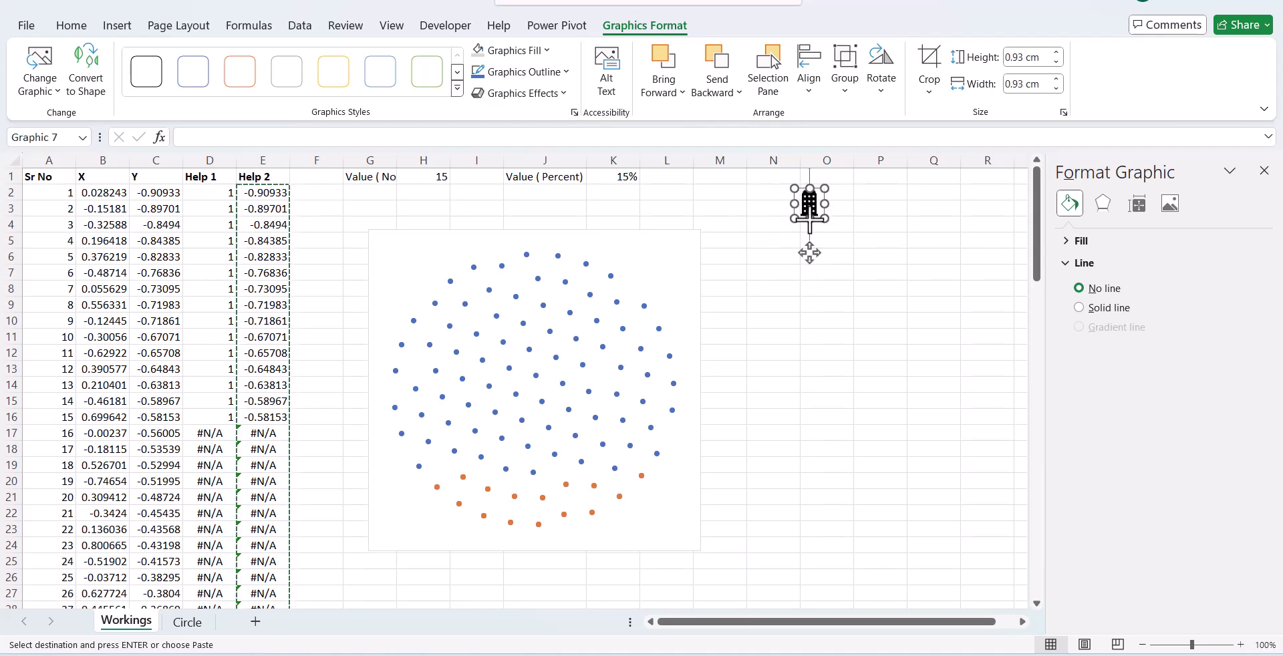
left_click(544, 50)
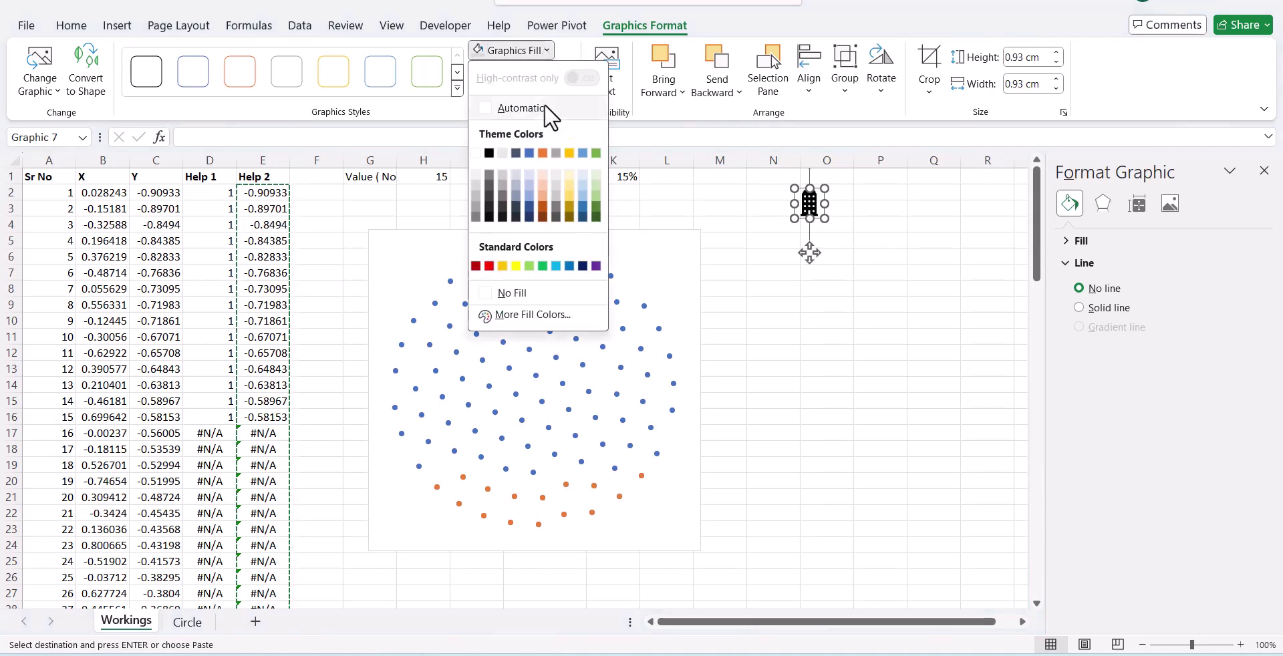
left_click(543, 209)
Duplicate the brown icon beside itself and fill the copy light grey.
left_click_drag(809, 253, 823, 224)
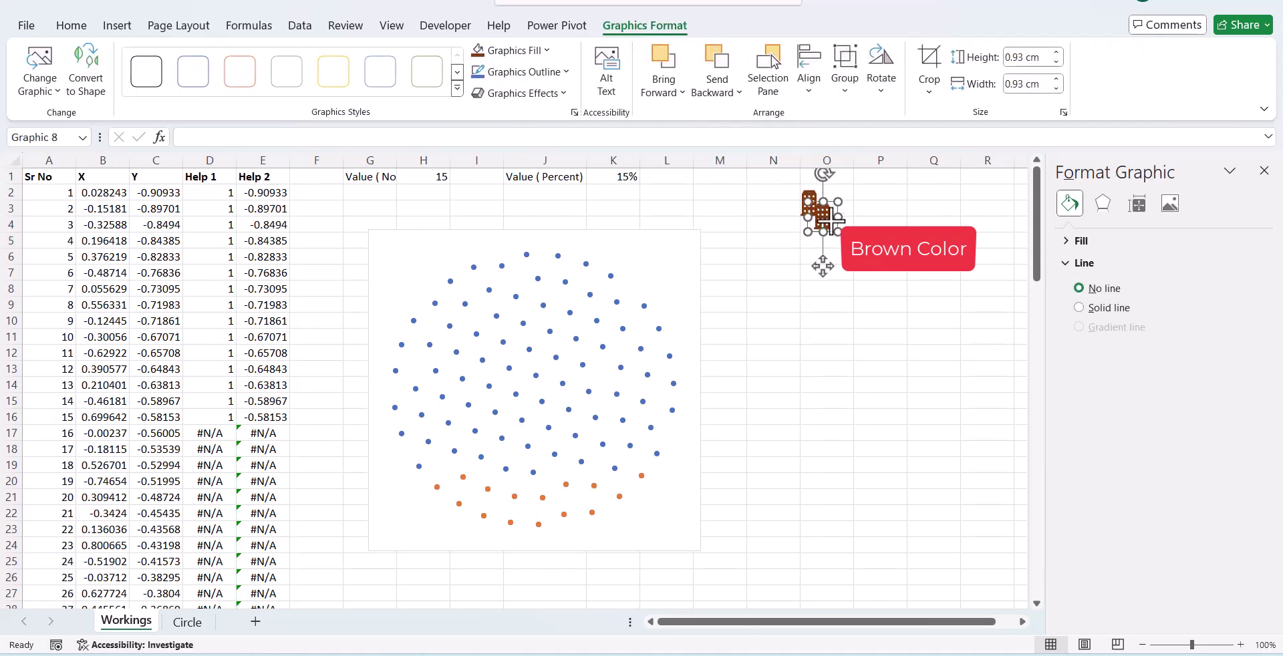
left_click_drag(824, 224, 850, 250)
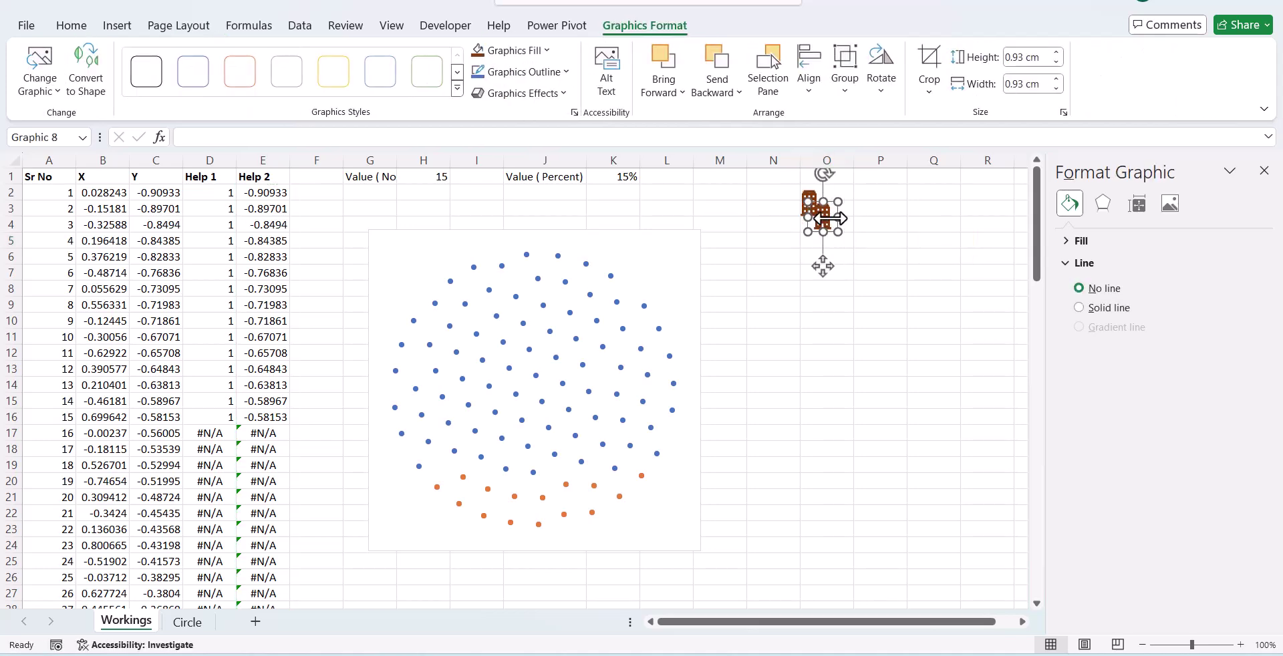
key("ctrl+z")
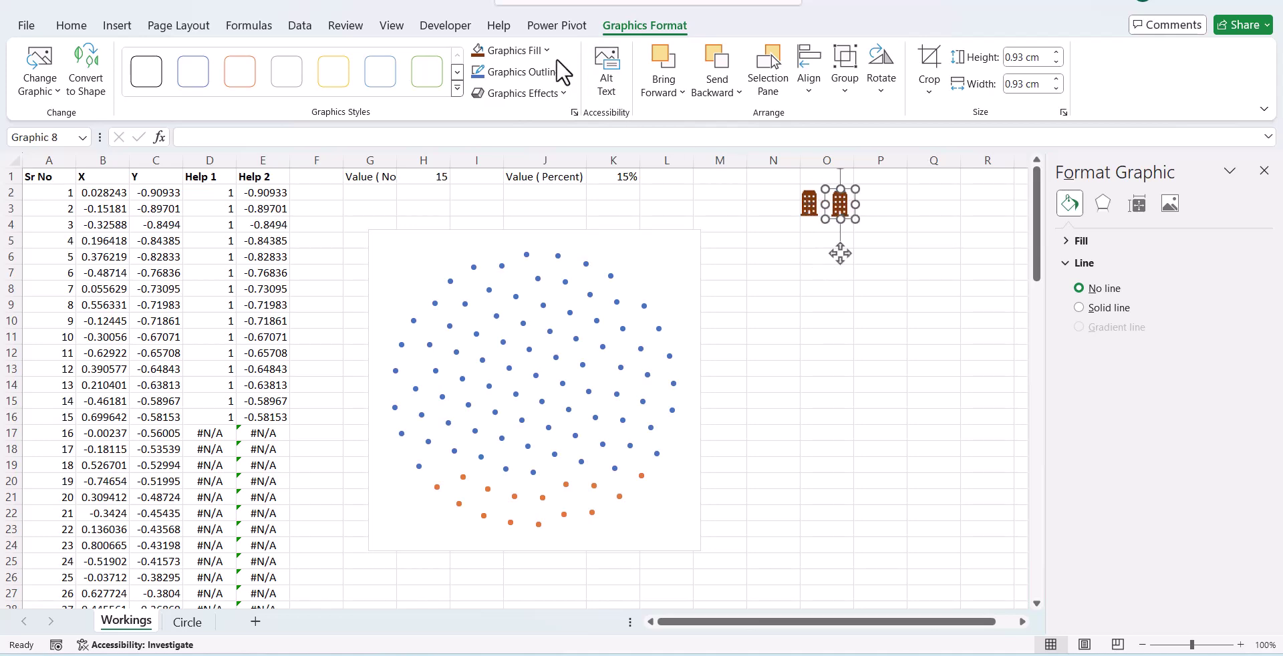
left_click(546, 52)
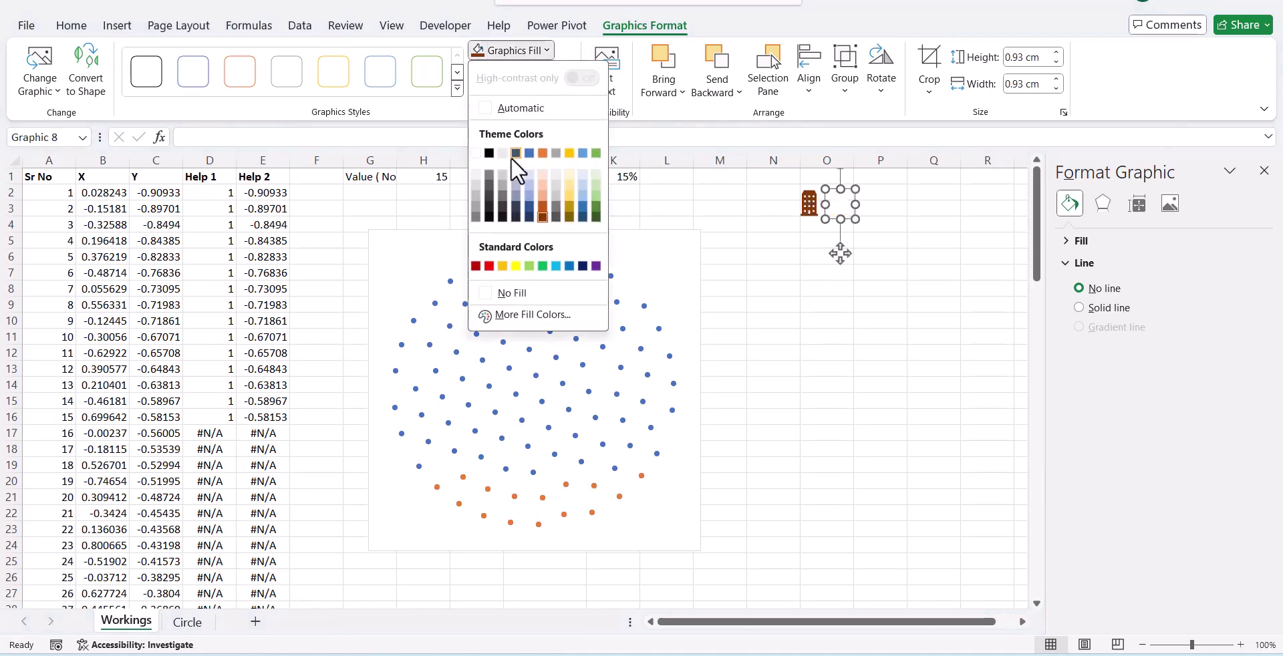
left_click(477, 185)
left_click(826, 336)
left_click(813, 207)
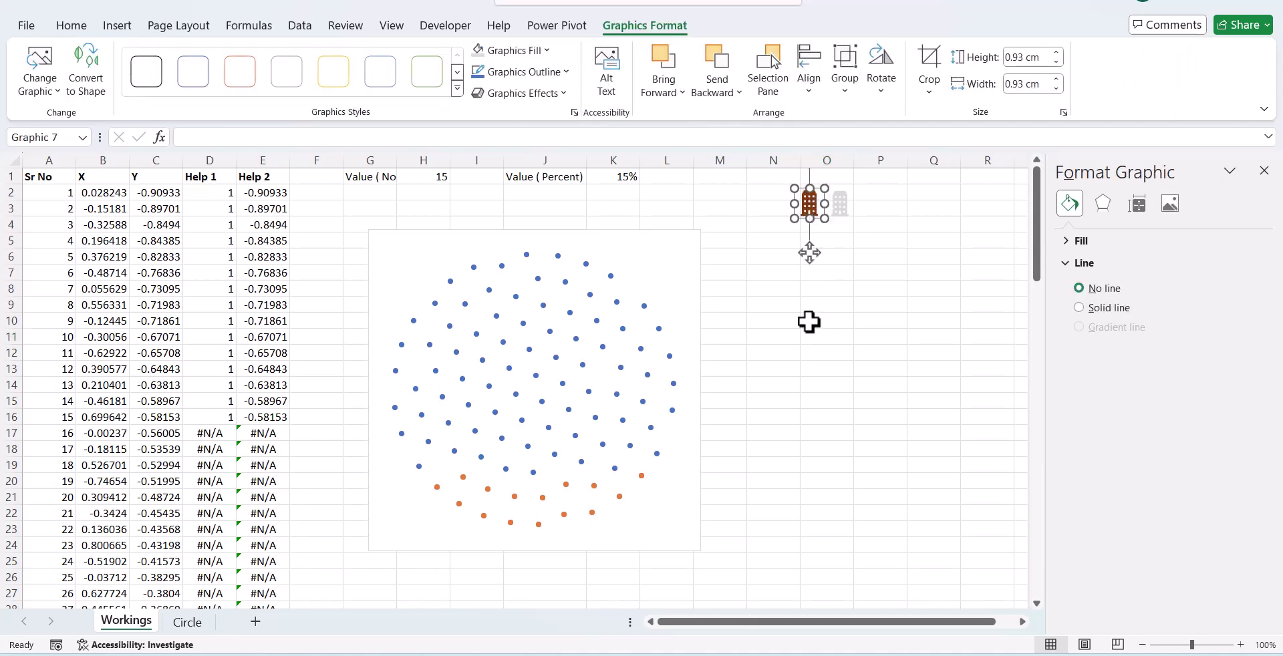
left_click(620, 497)
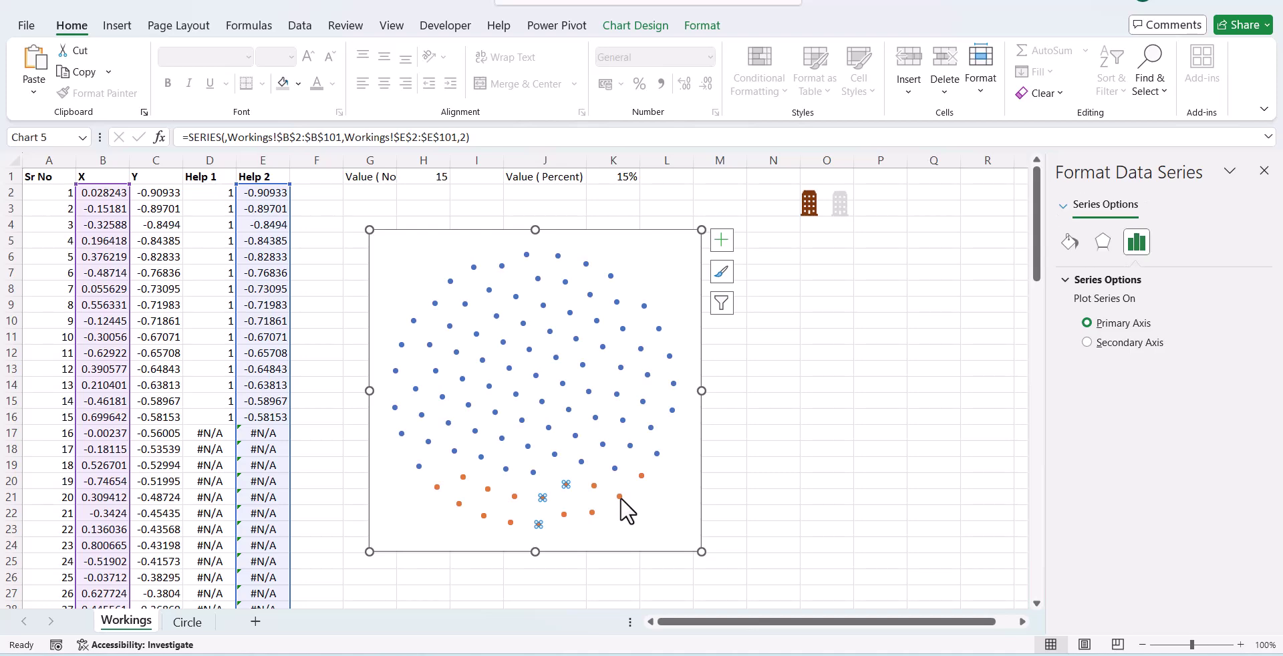
Paste the brown building onto the Help 2 points and the grey building onto the dot series.
key("ctrl+v")
left_click(869, 470)
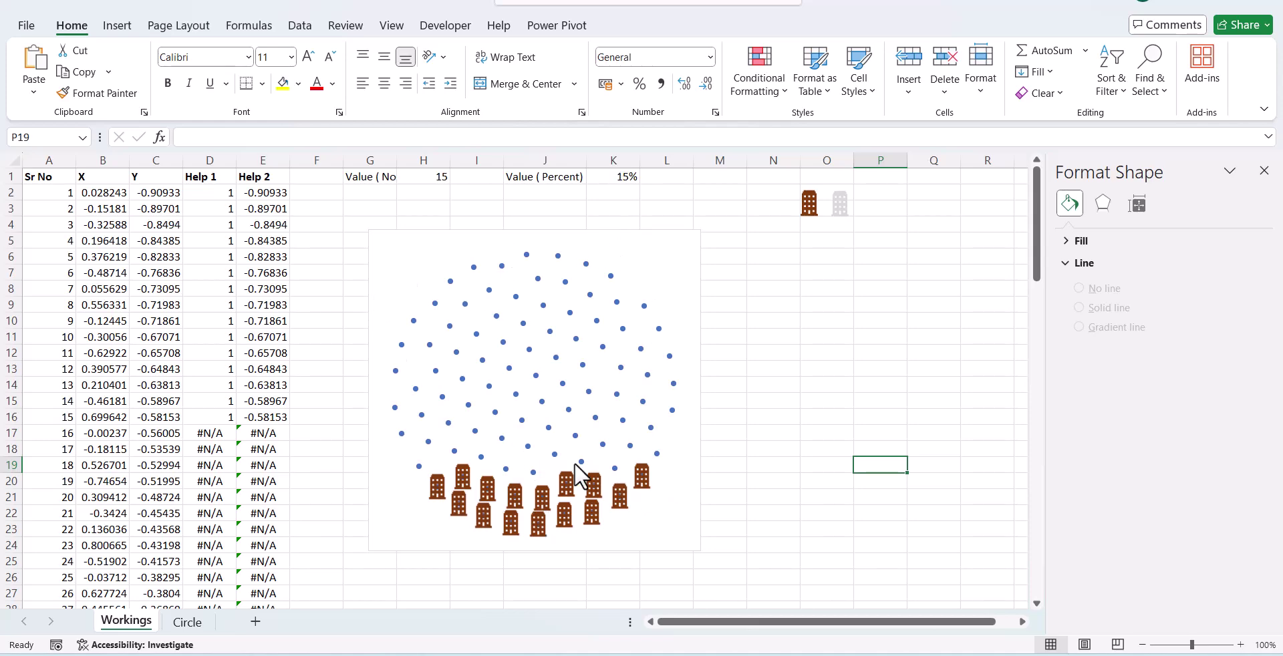
left_click(840, 204)
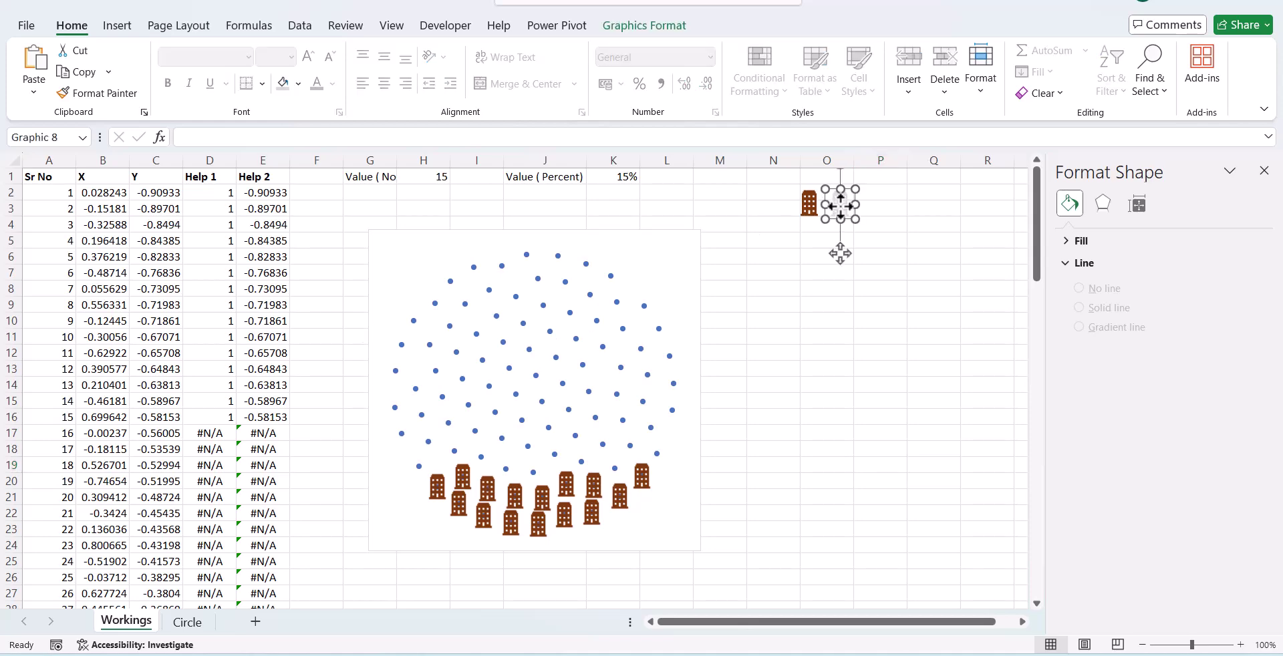
left_click(616, 302)
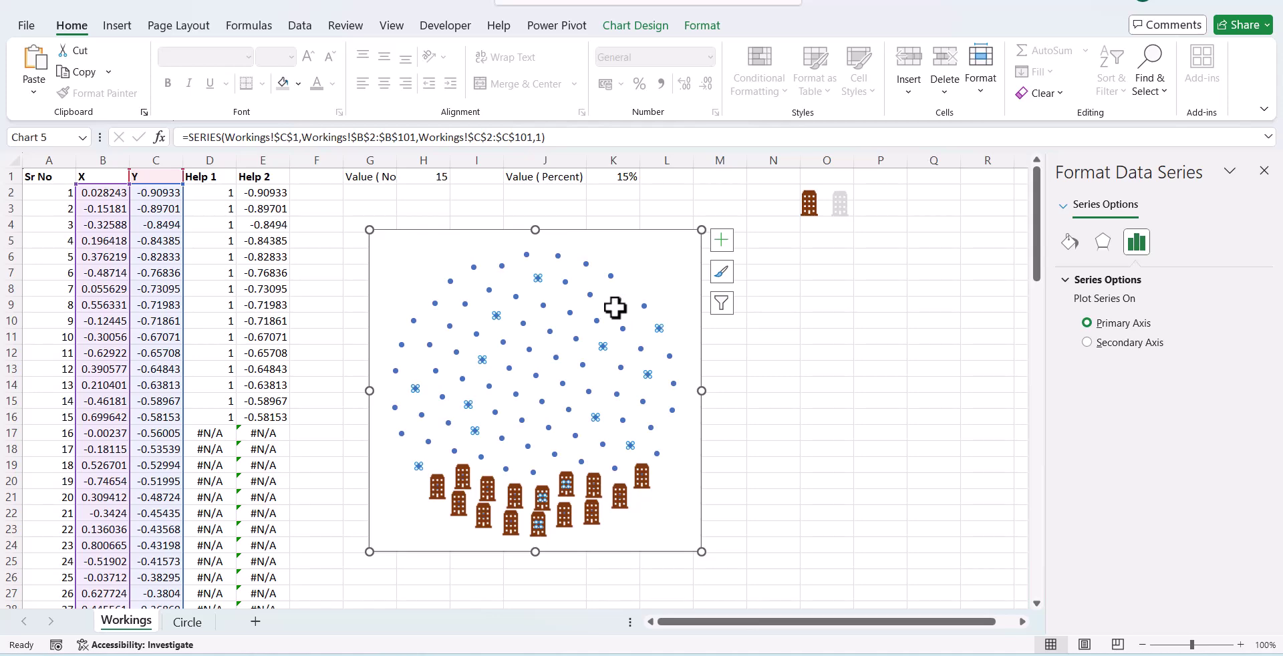
key("ctrl+v")
left_click(812, 416)
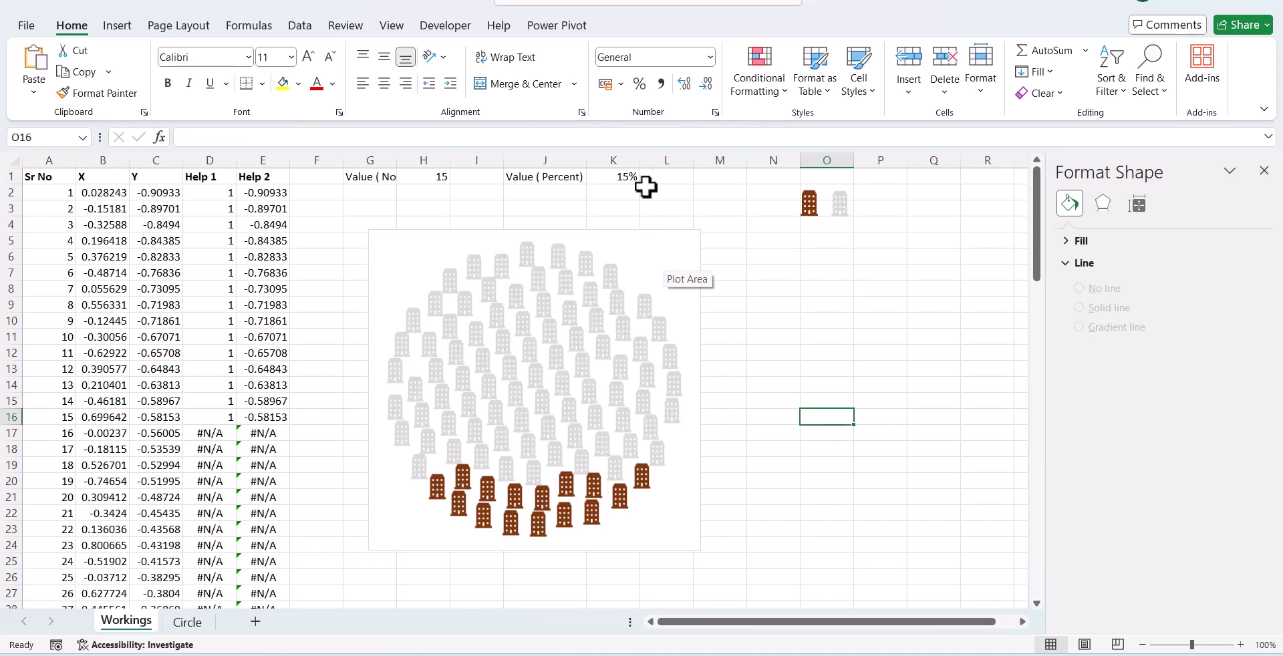
Test the percentage cell K1 with 65% and then 100%.
left_click(619, 182)
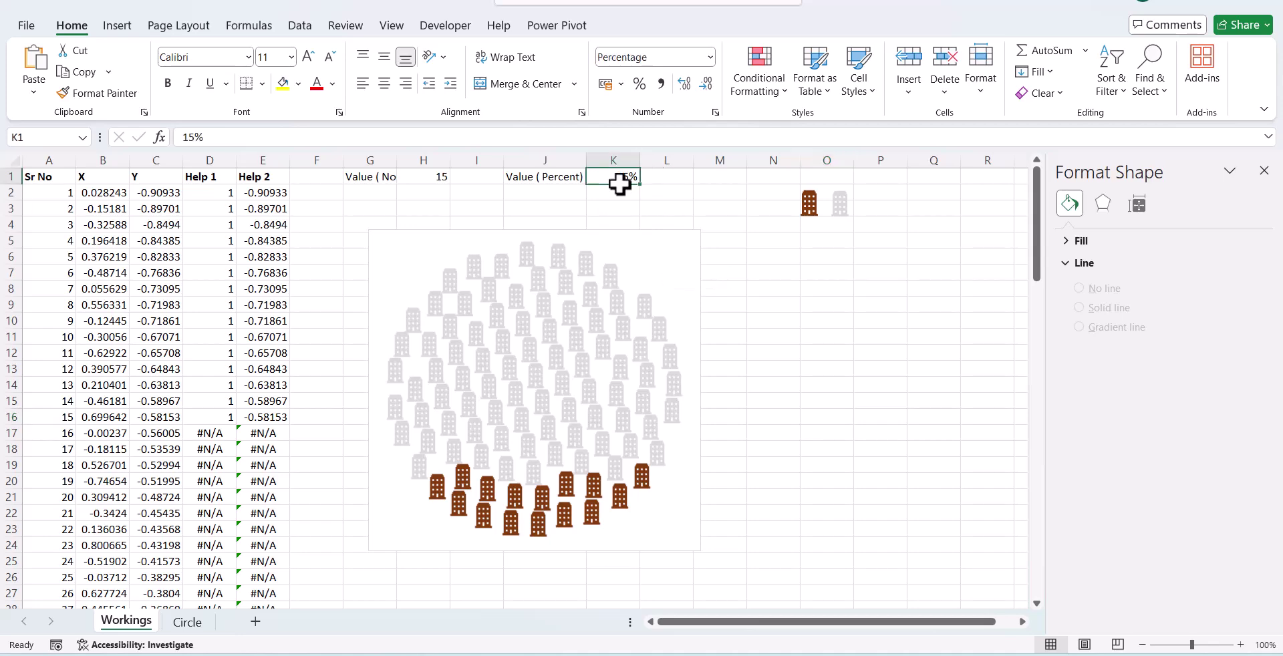
type("65")
key("Return")
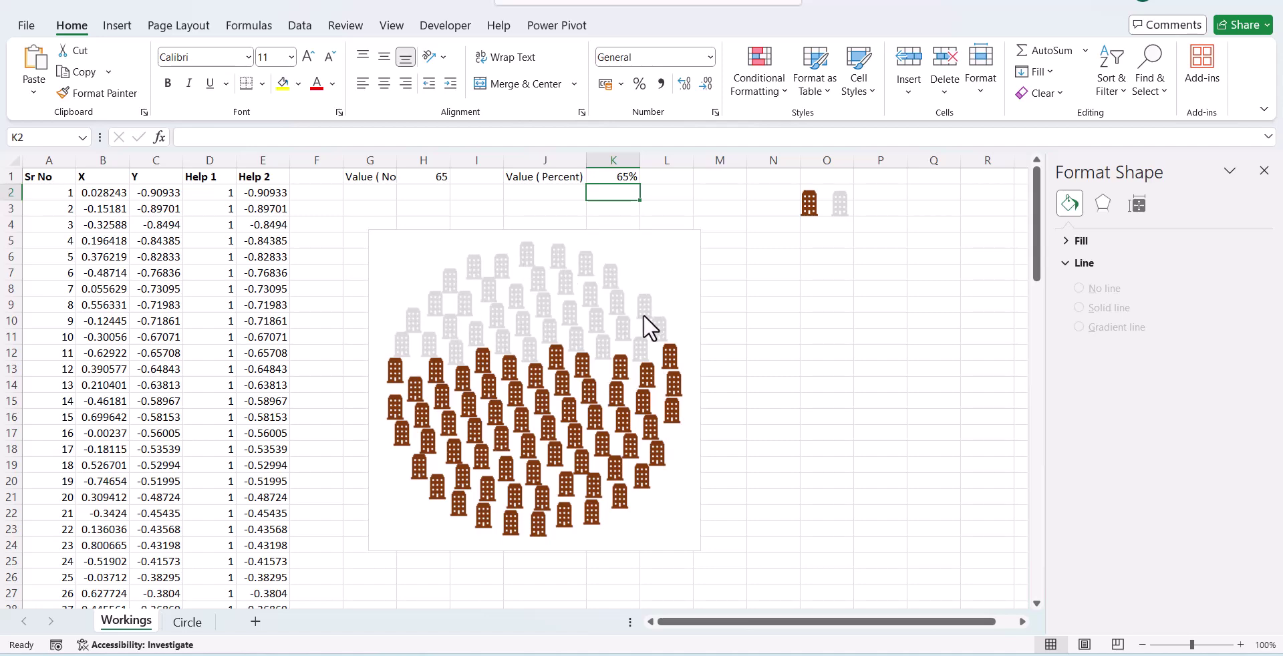
left_click(627, 178)
type("100")
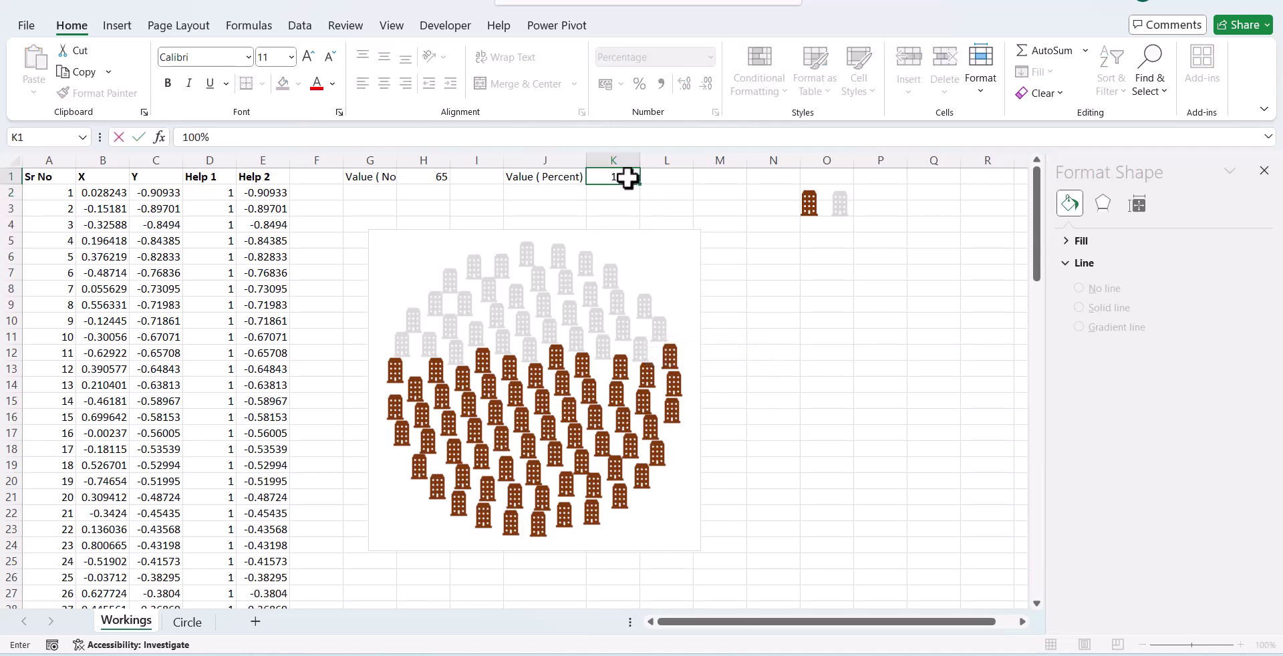
key("Return")
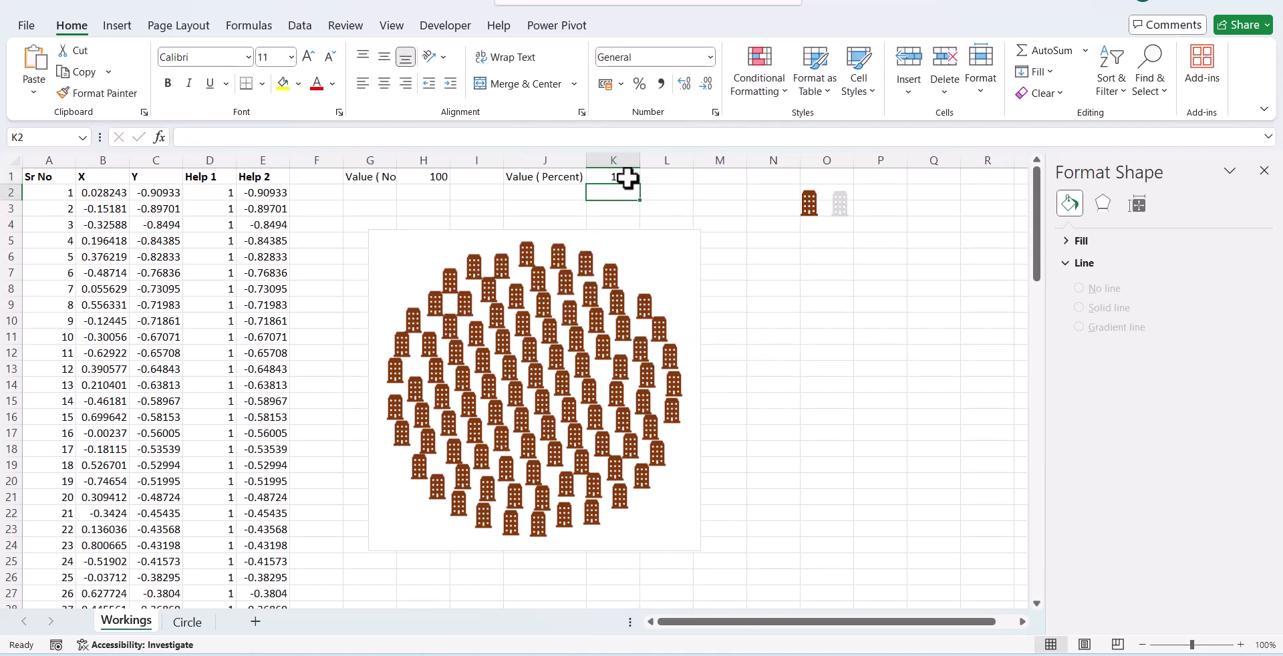
Enter 45% in K1, then check the Circle sheet and return to Workings.
left_click(628, 177)
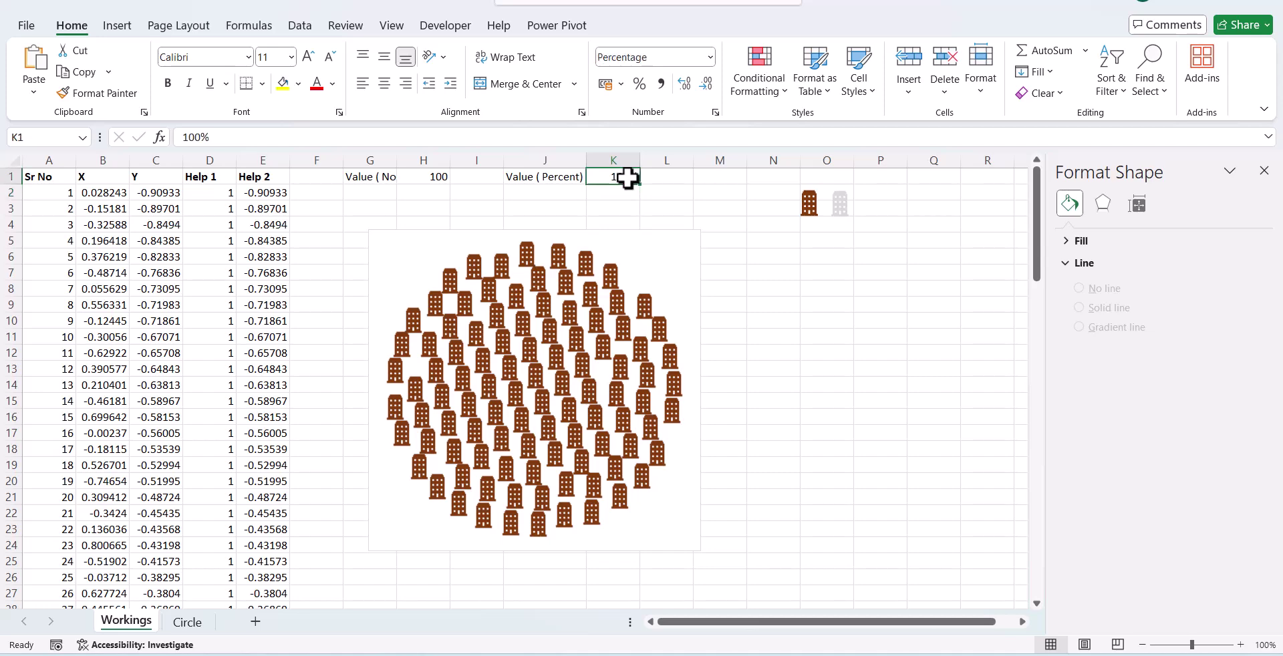
type("45")
key("Return")
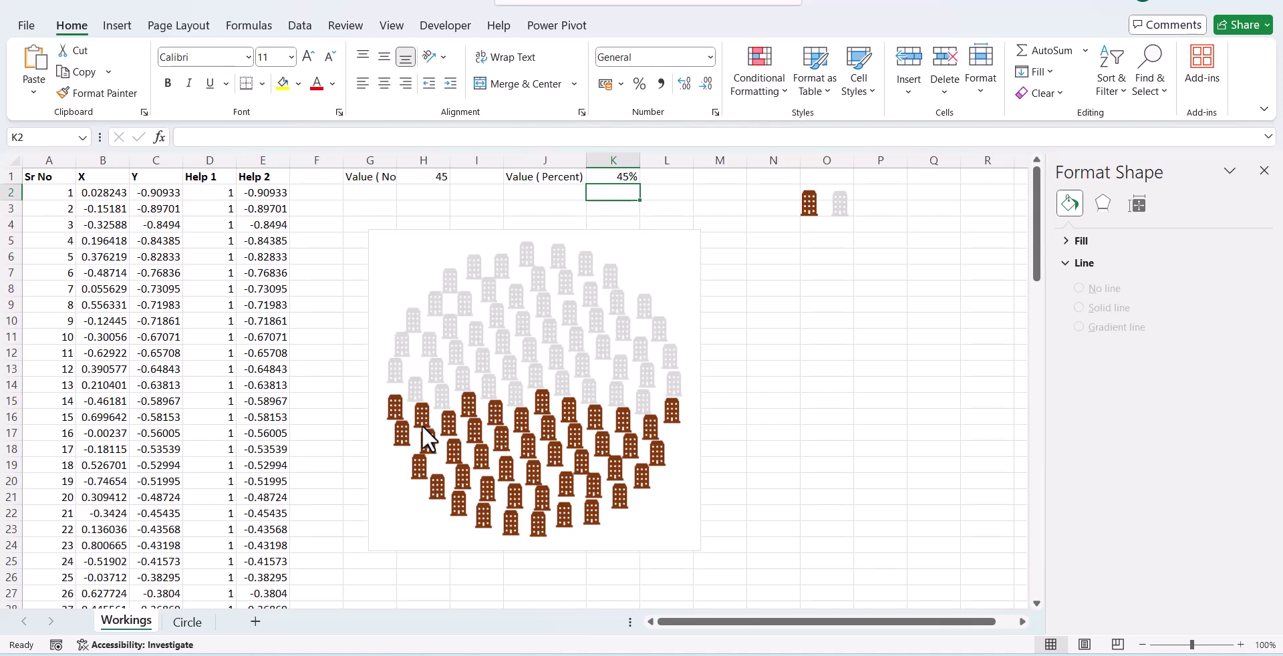
mouse_move(640, 421)
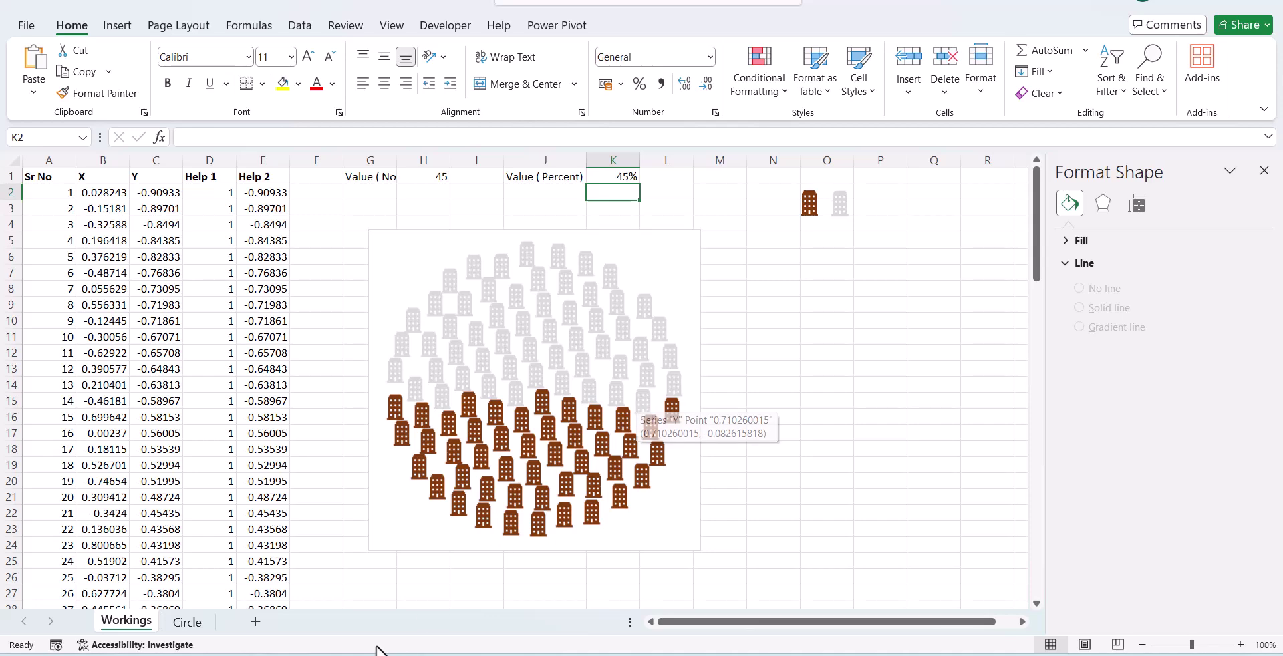
left_click(199, 621)
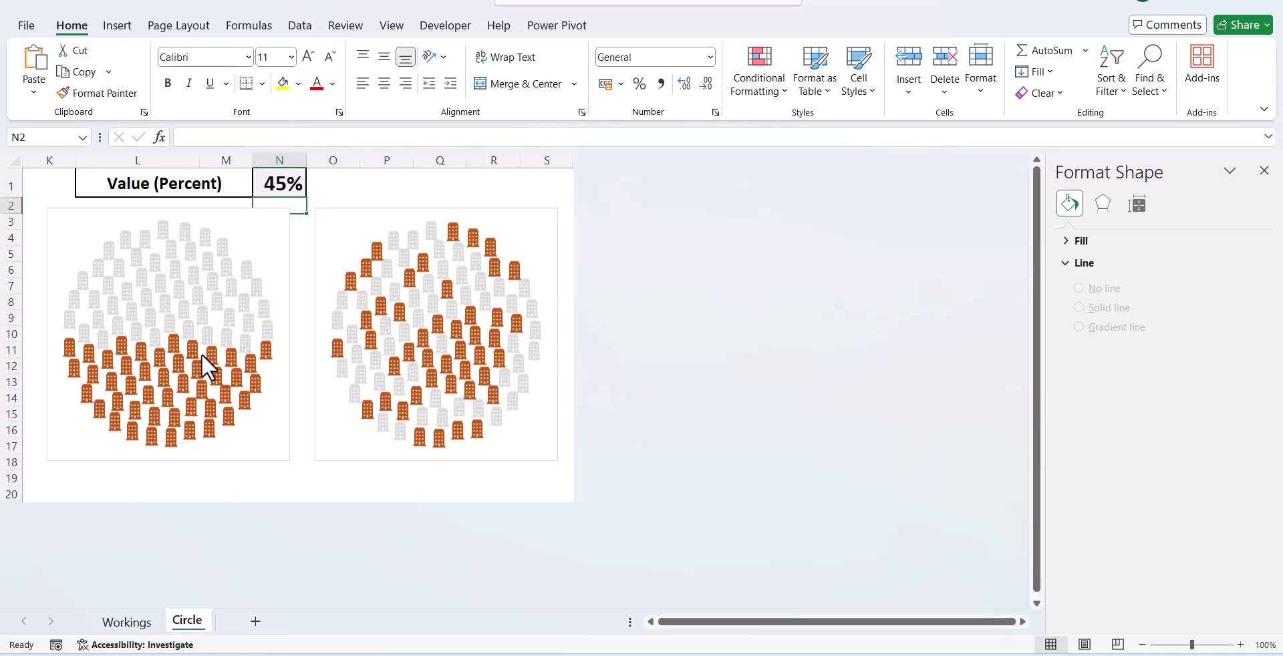
left_click(126, 622)
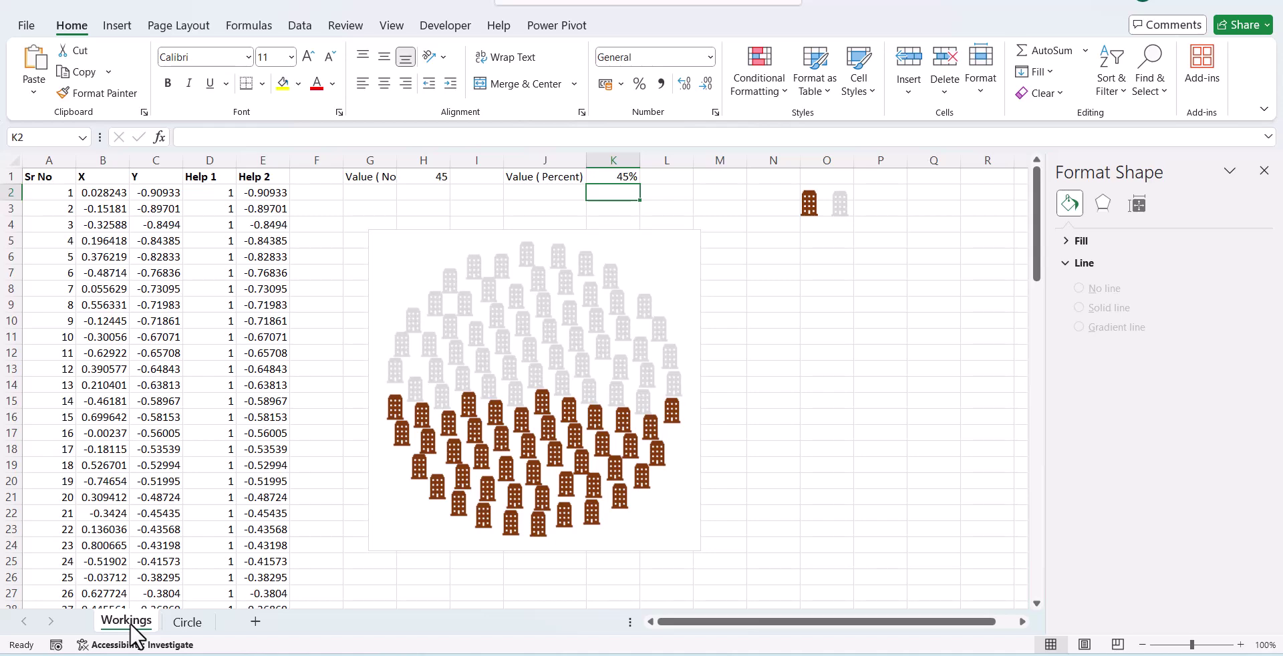
Duplicate the Workings sheet as Workings (2) and insert a blank column at B.
left_click_drag(131, 623, 130, 624)
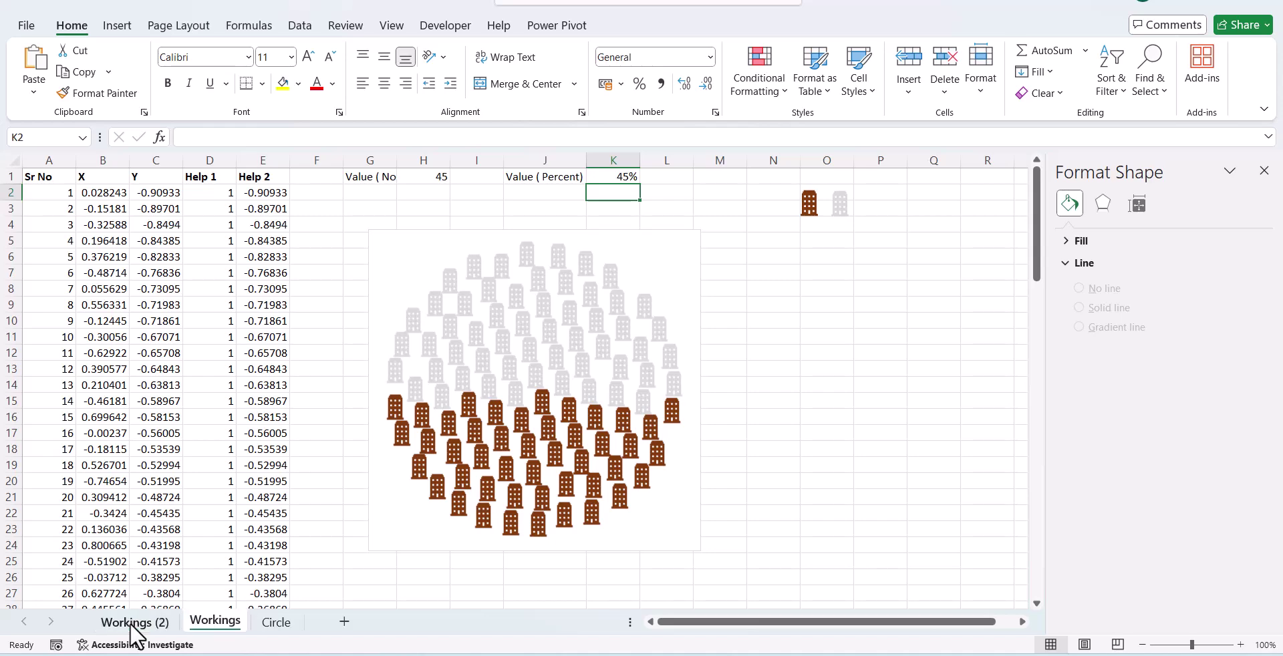
left_click(131, 623)
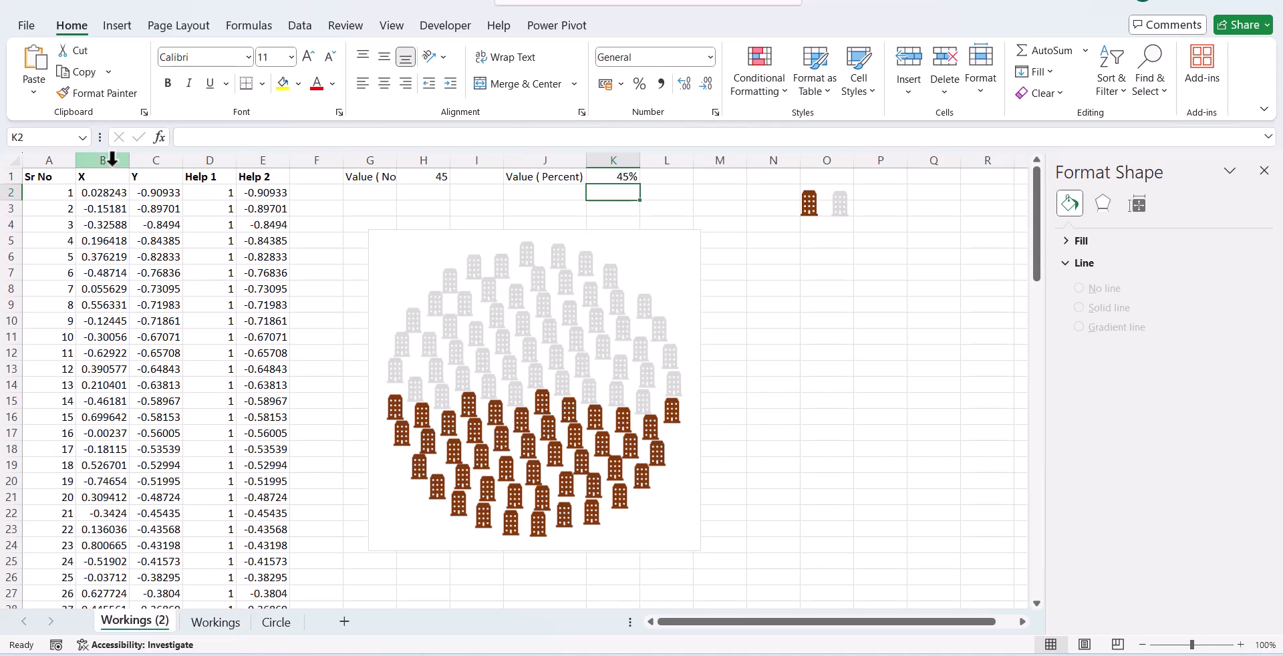
left_click(112, 159)
right_click(113, 160)
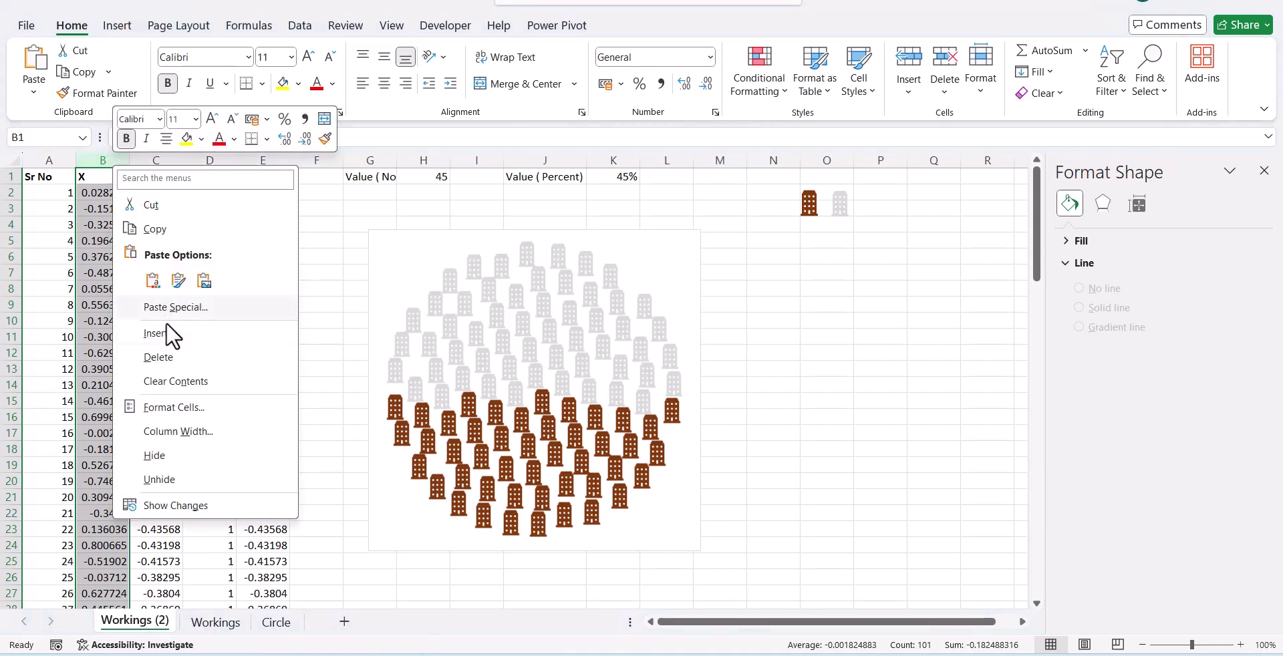
left_click(167, 336)
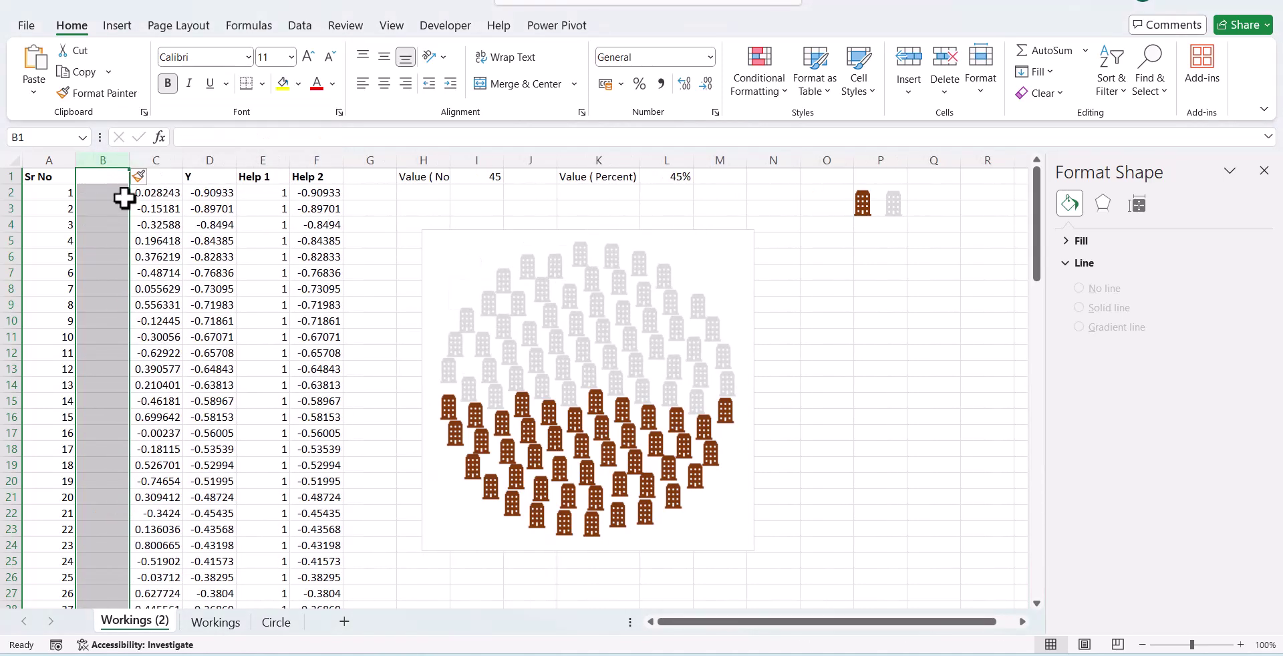
Head column B 'Help 3' and enter =RAND() in B2.
left_click(102, 177)
type("Help 3")
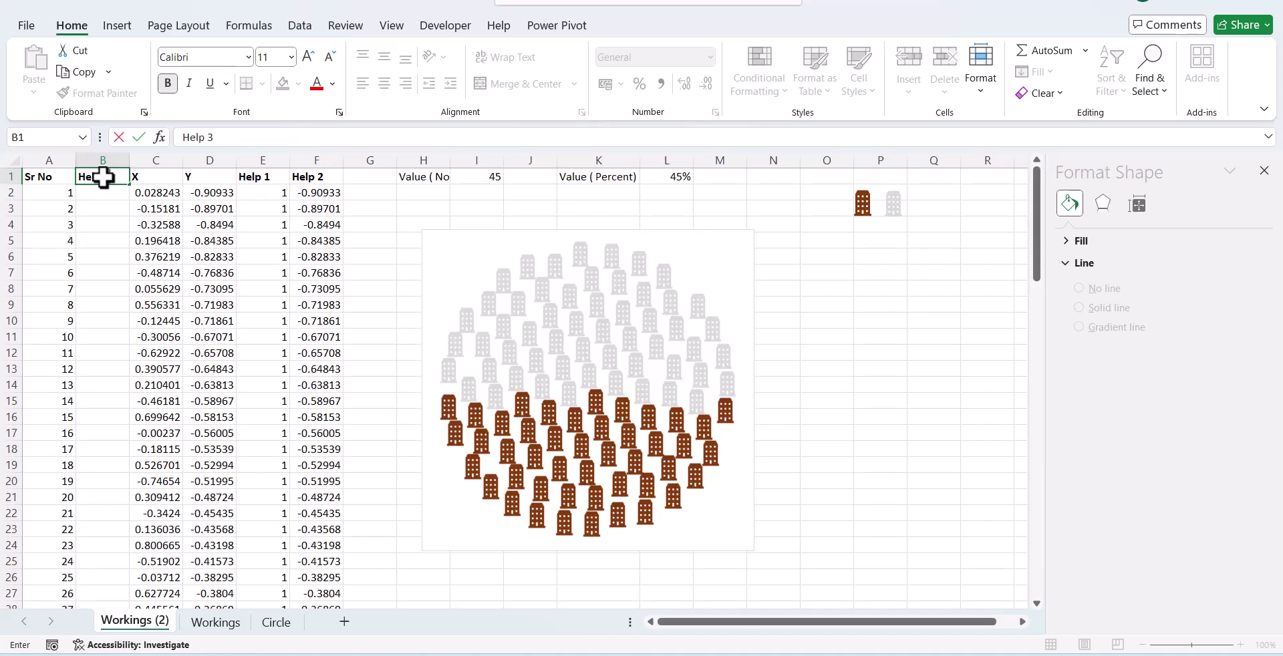
left_click(111, 193)
type("=")
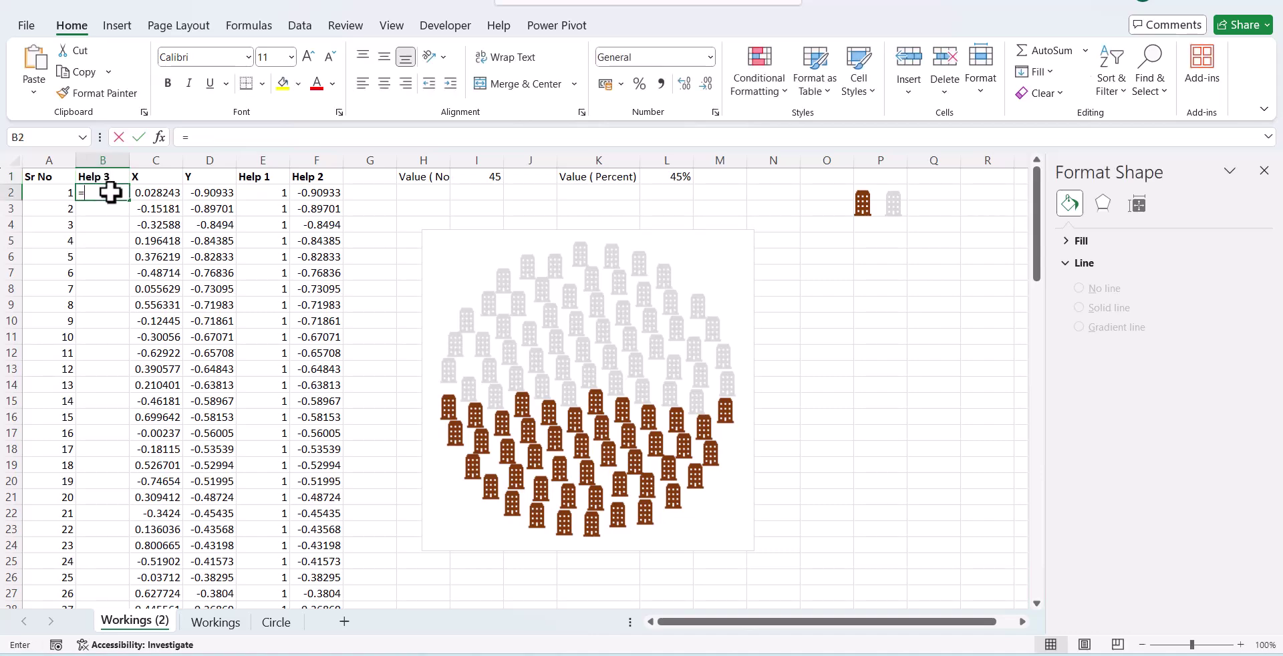
type("ran")
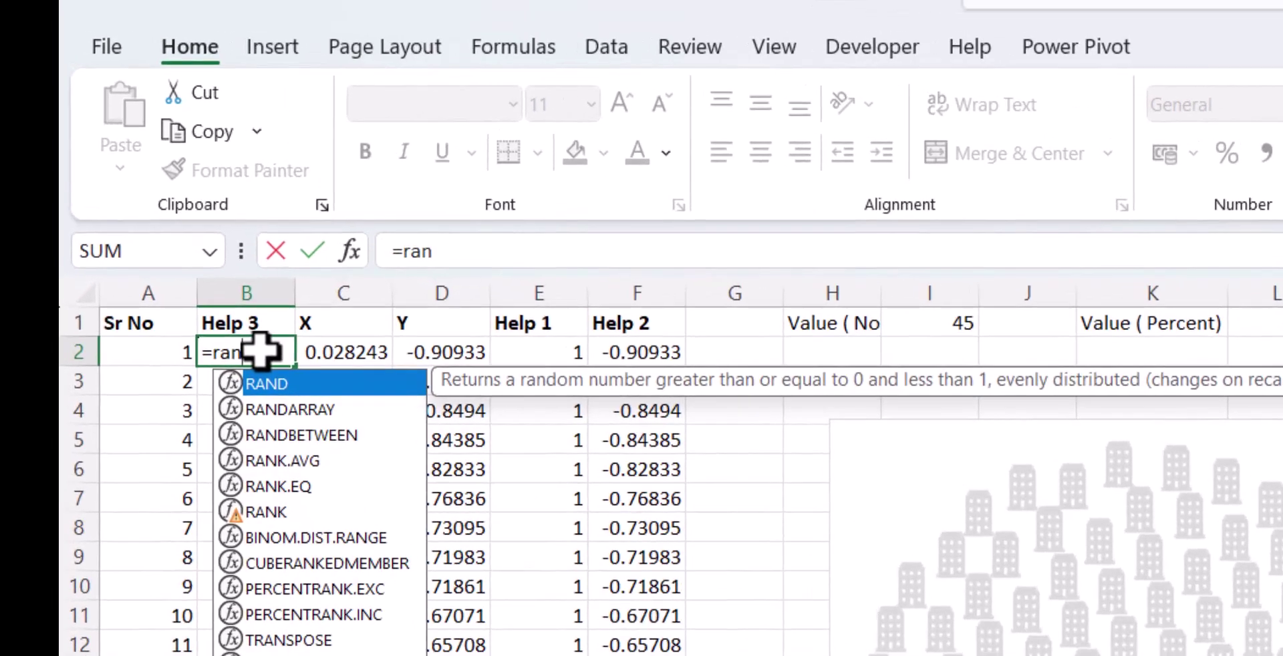
key("Down")
key("Up")
key("Tab")
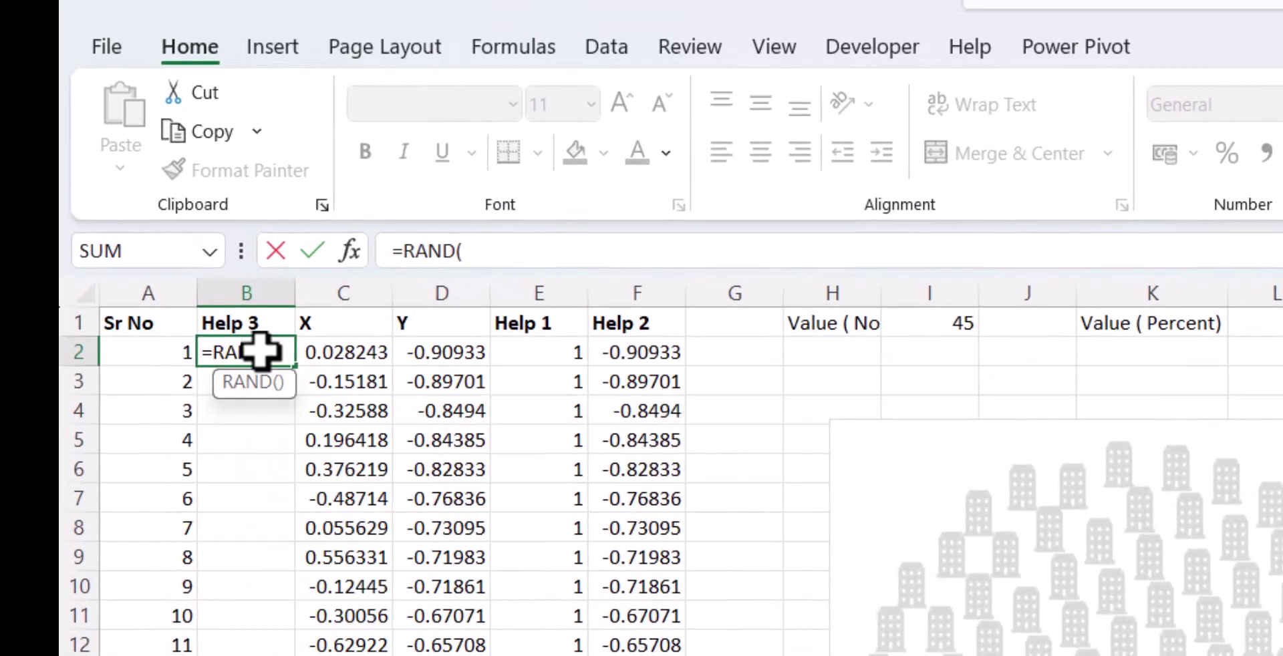
type(")")
key("Return")
Fill the RAND formula down column B and paste it back as values only.
left_click(259, 348)
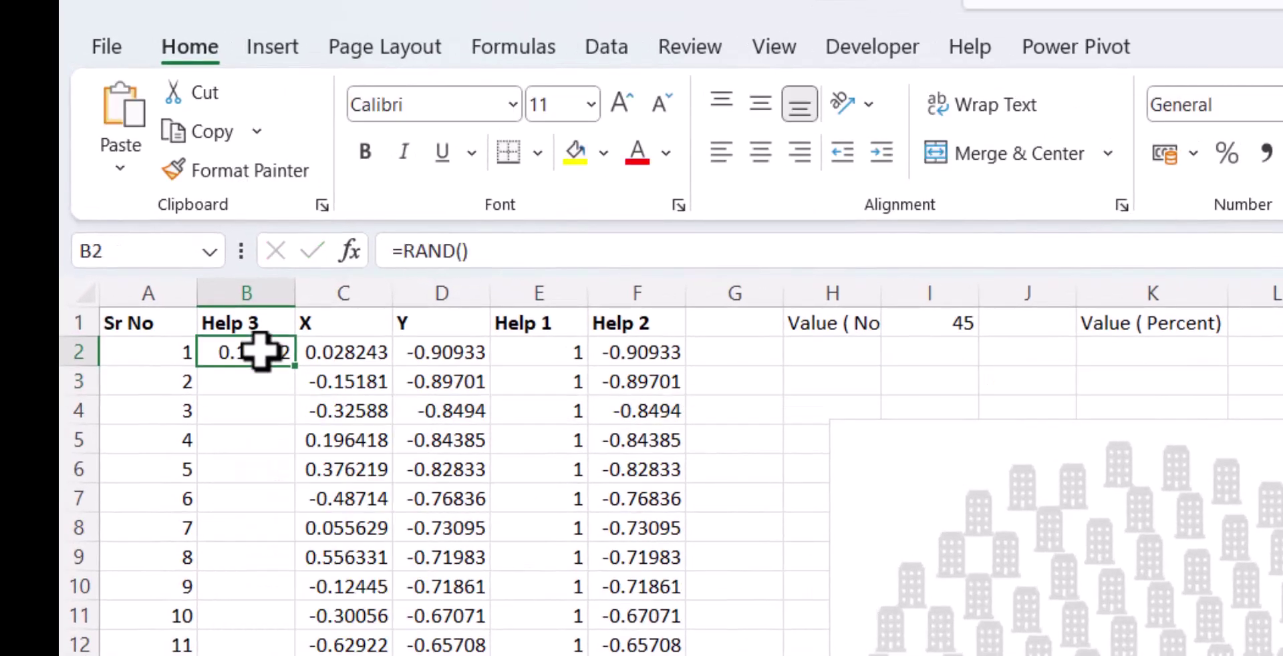
double_click(295, 366)
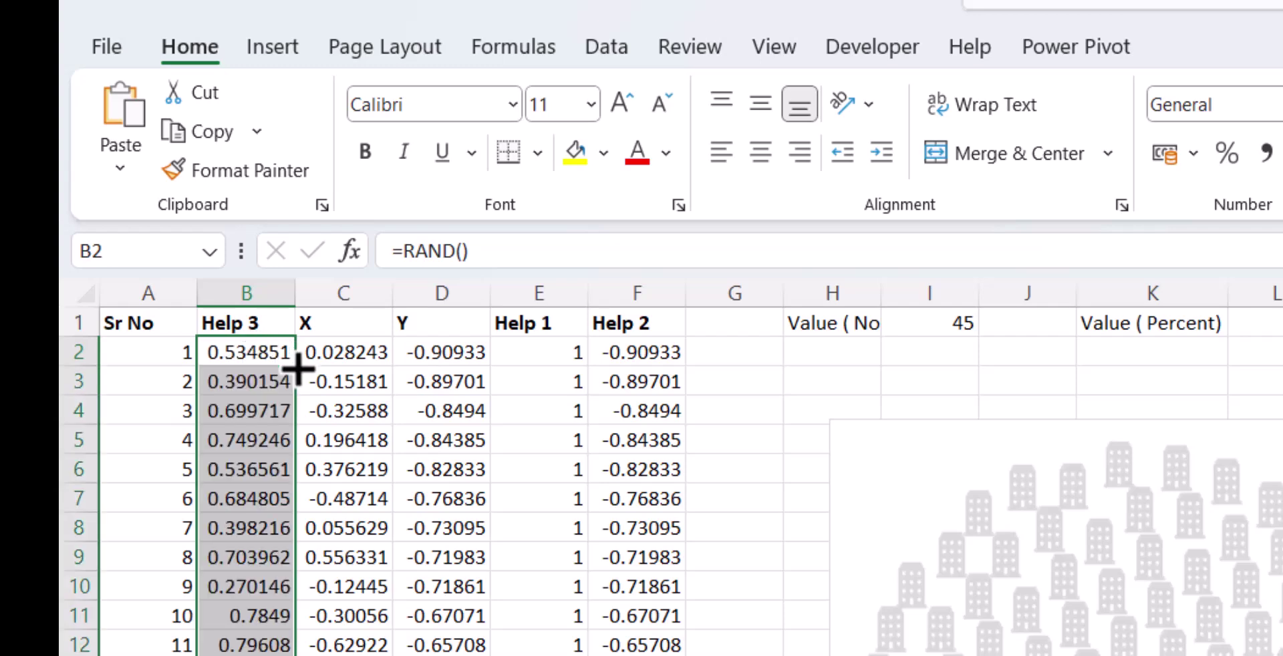
right_click(257, 367)
left_click(395, 287)
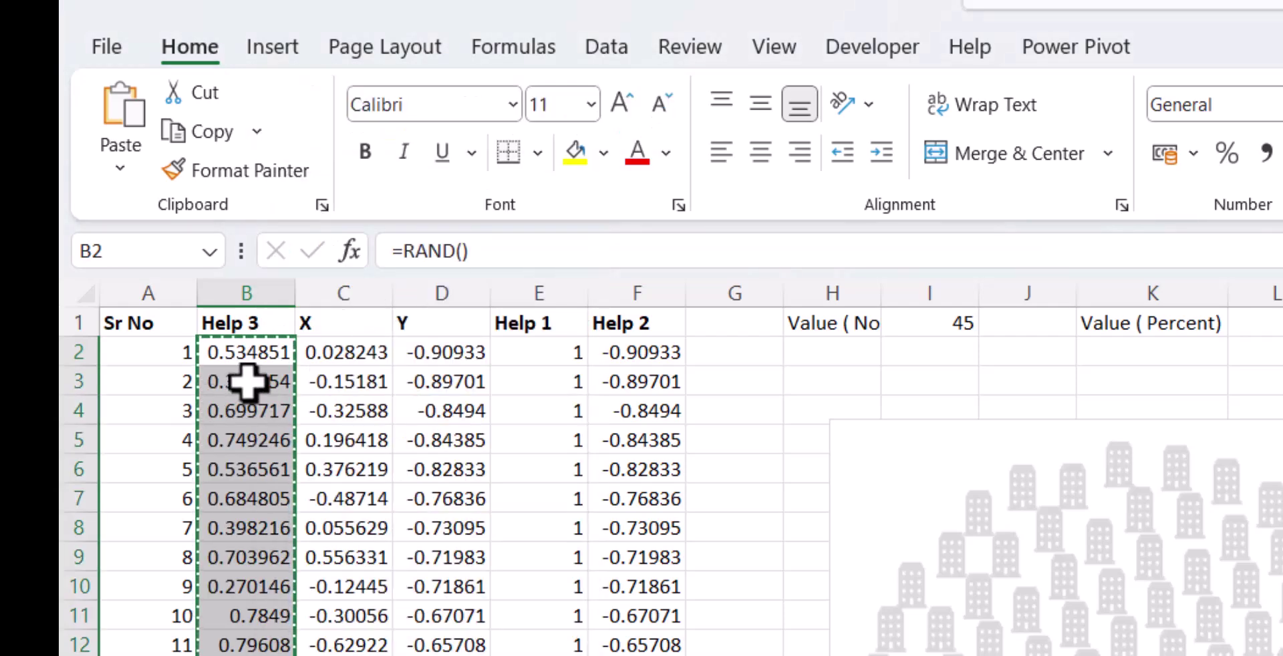
right_click(250, 375)
left_click(314, 433)
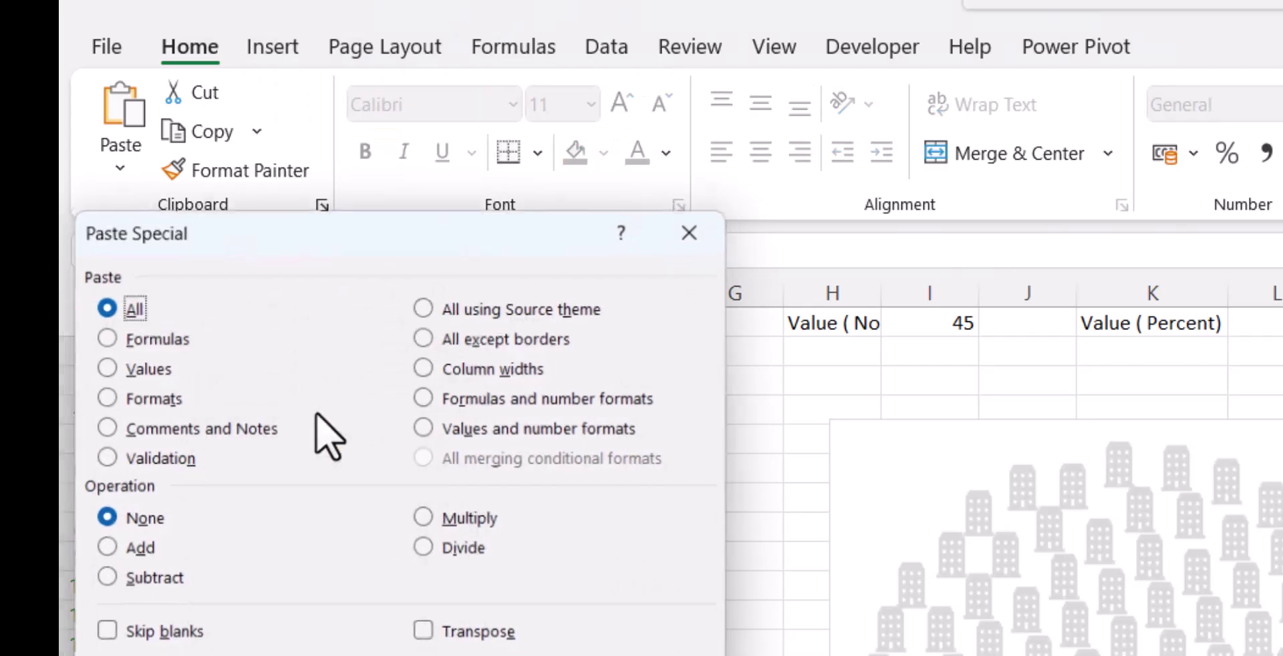
left_click(152, 376)
key("Return")
left_click(278, 410)
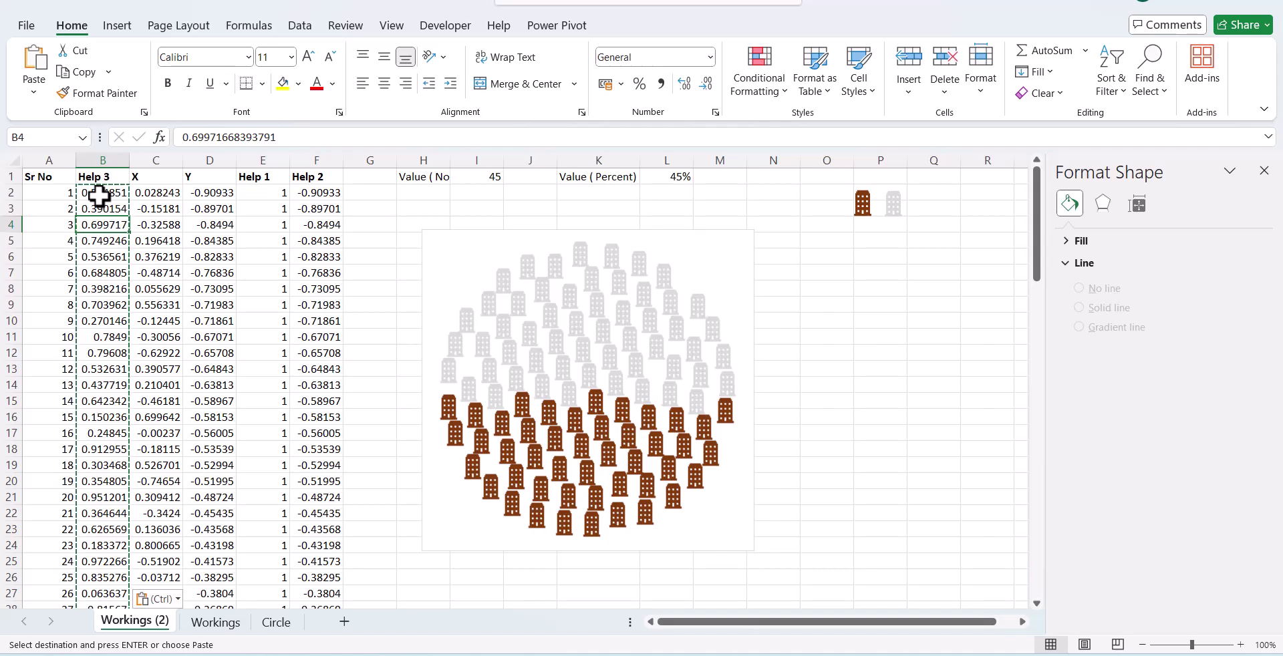
Sort columns A:B smallest to largest by the Help 3 numbers.
key("Escape")
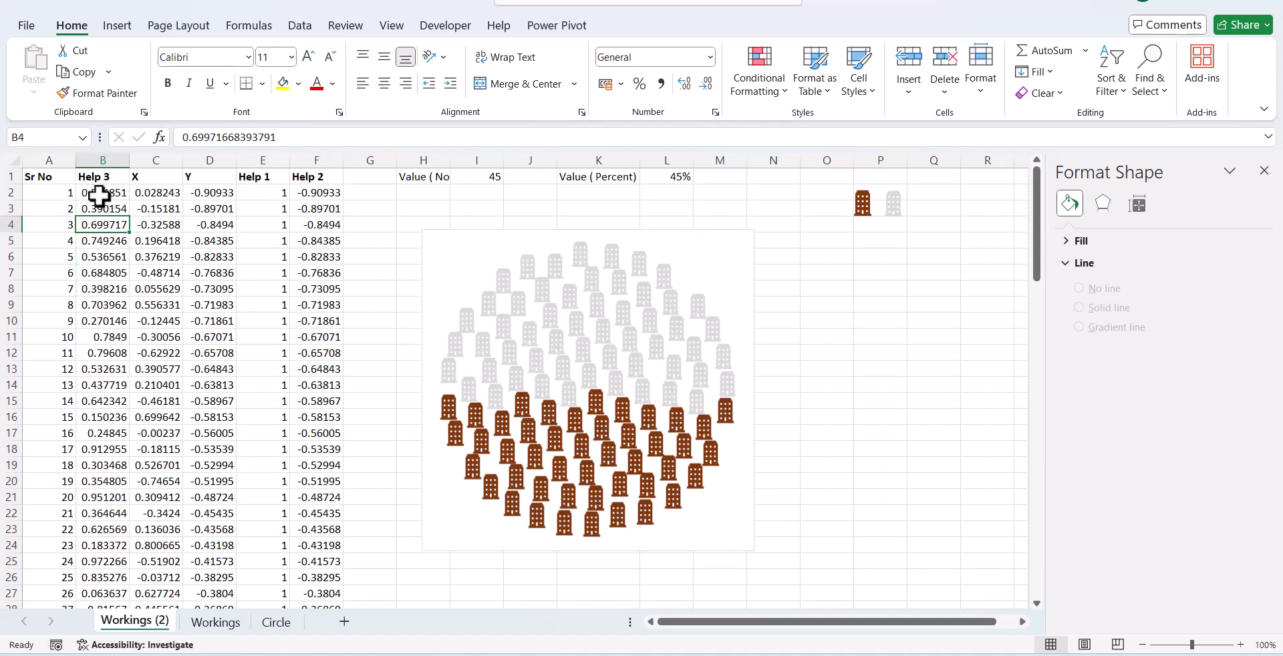
left_click_drag(105, 152, 50, 147)
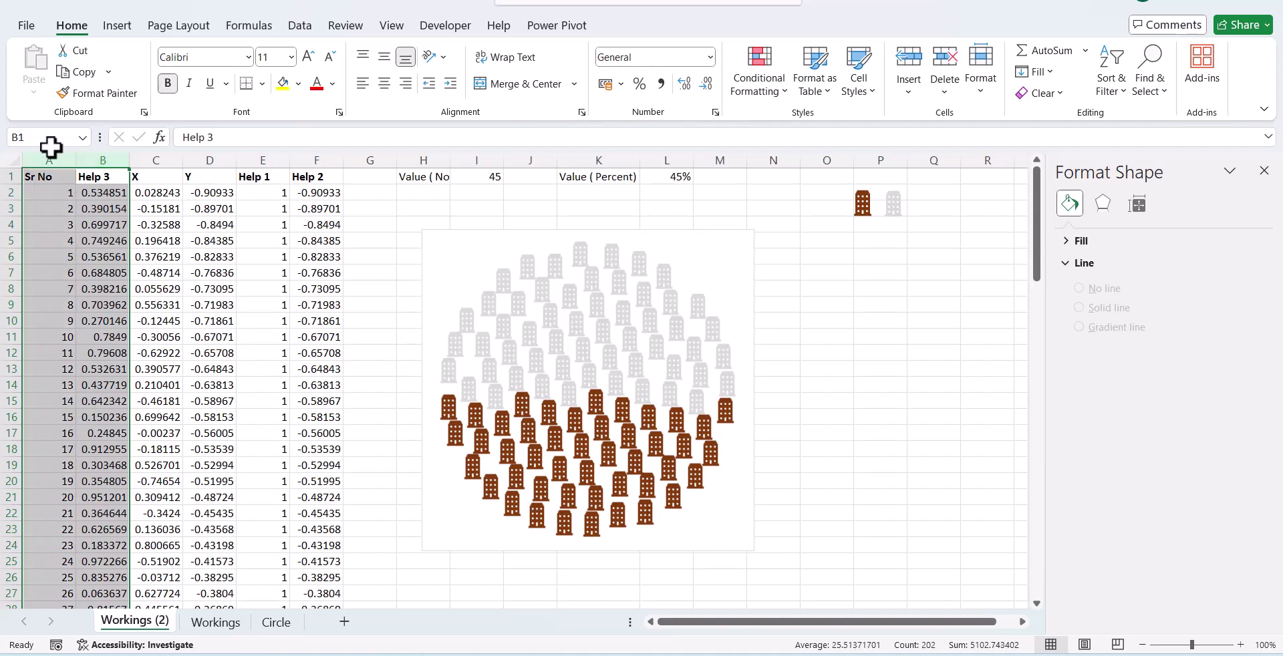
left_click(1122, 91)
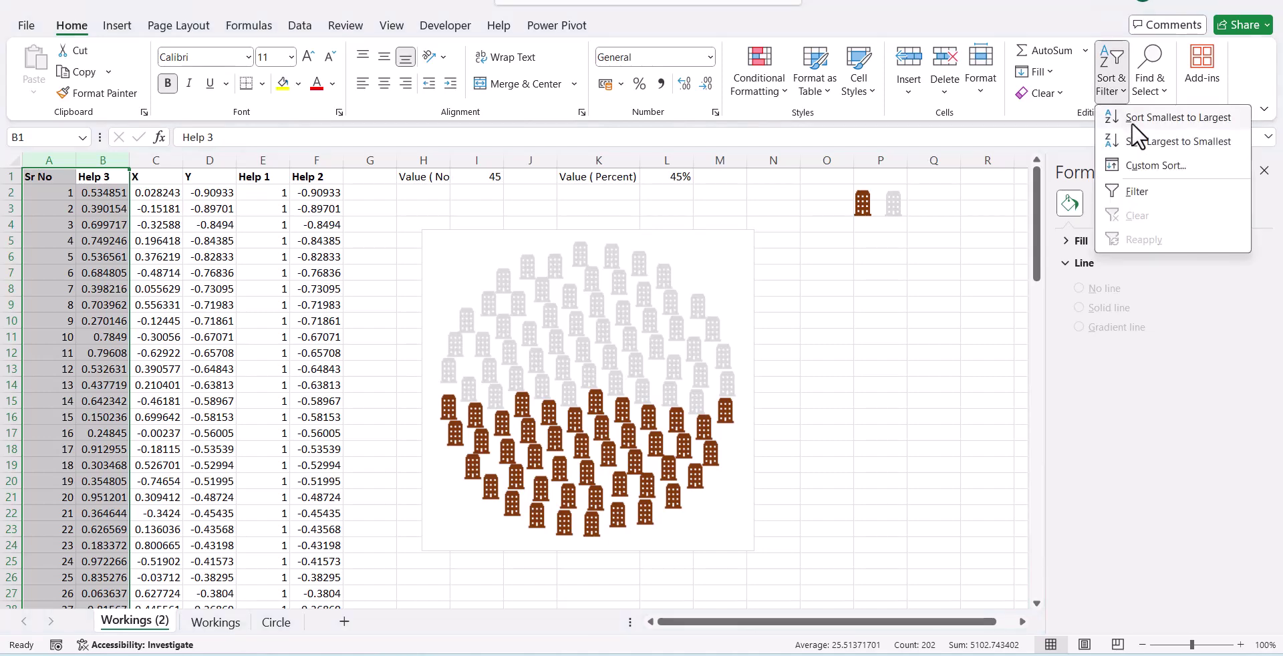
left_click(1132, 120)
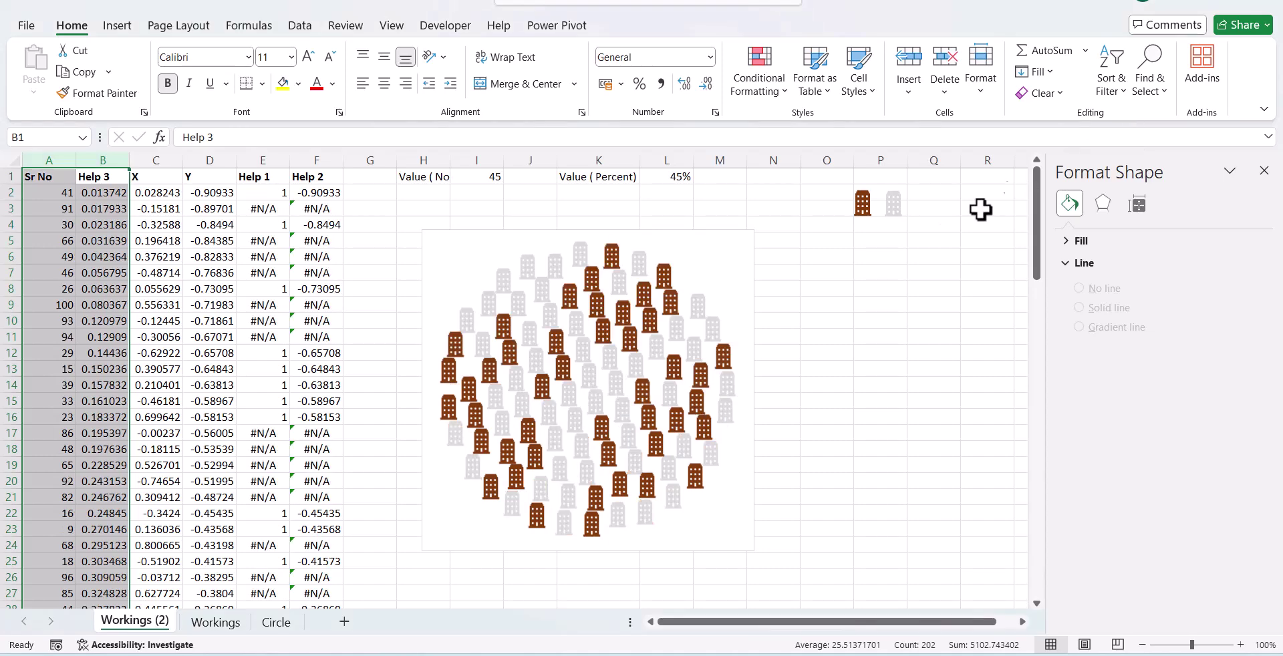
left_click(885, 287)
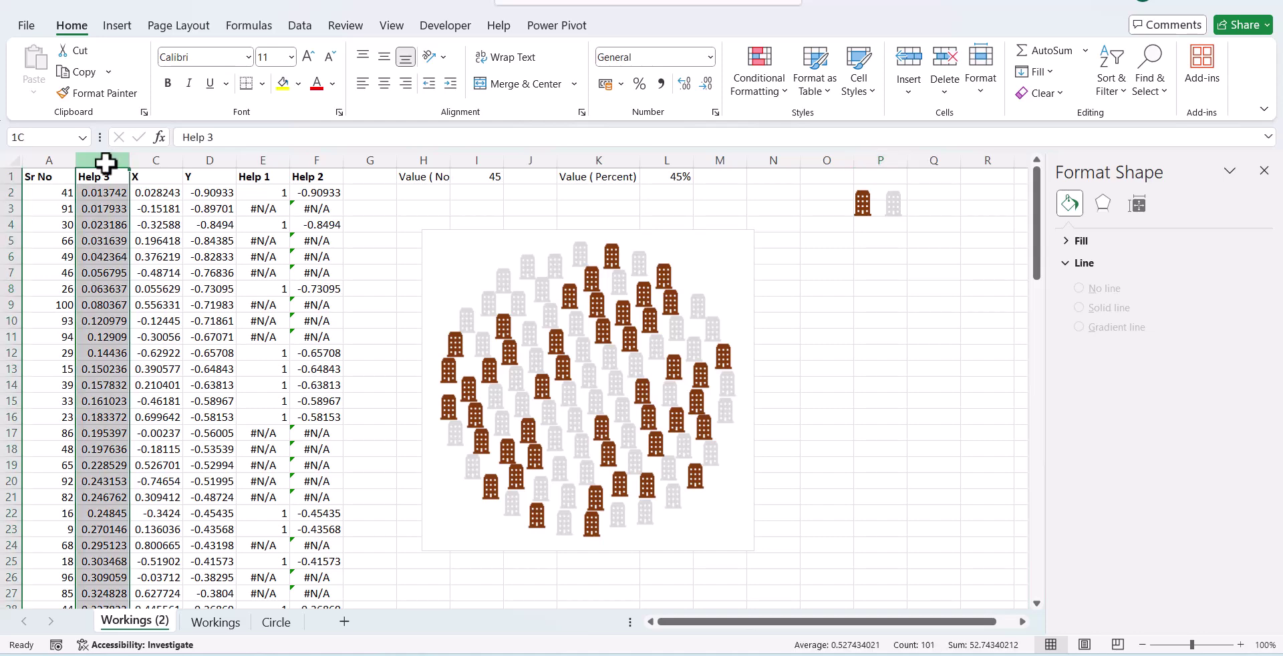
Reselect columns A:B and open the sort choices again, closing them without sorting.
left_click_drag(112, 157, 54, 159)
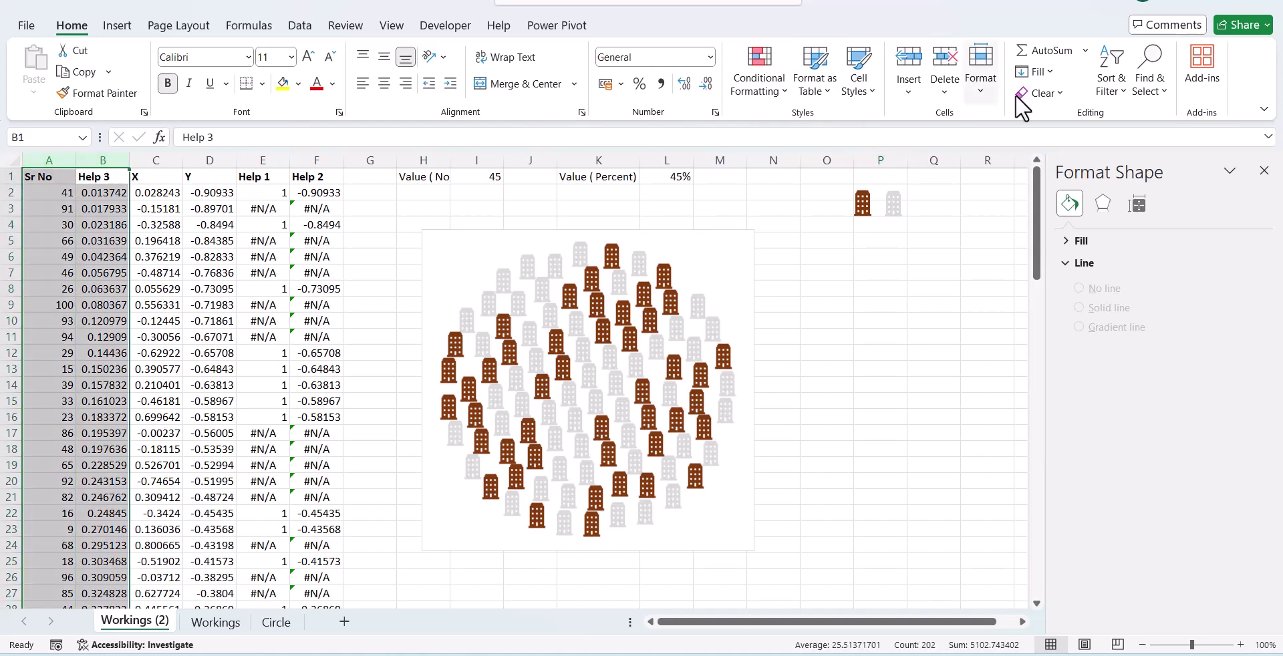
left_click(1123, 93)
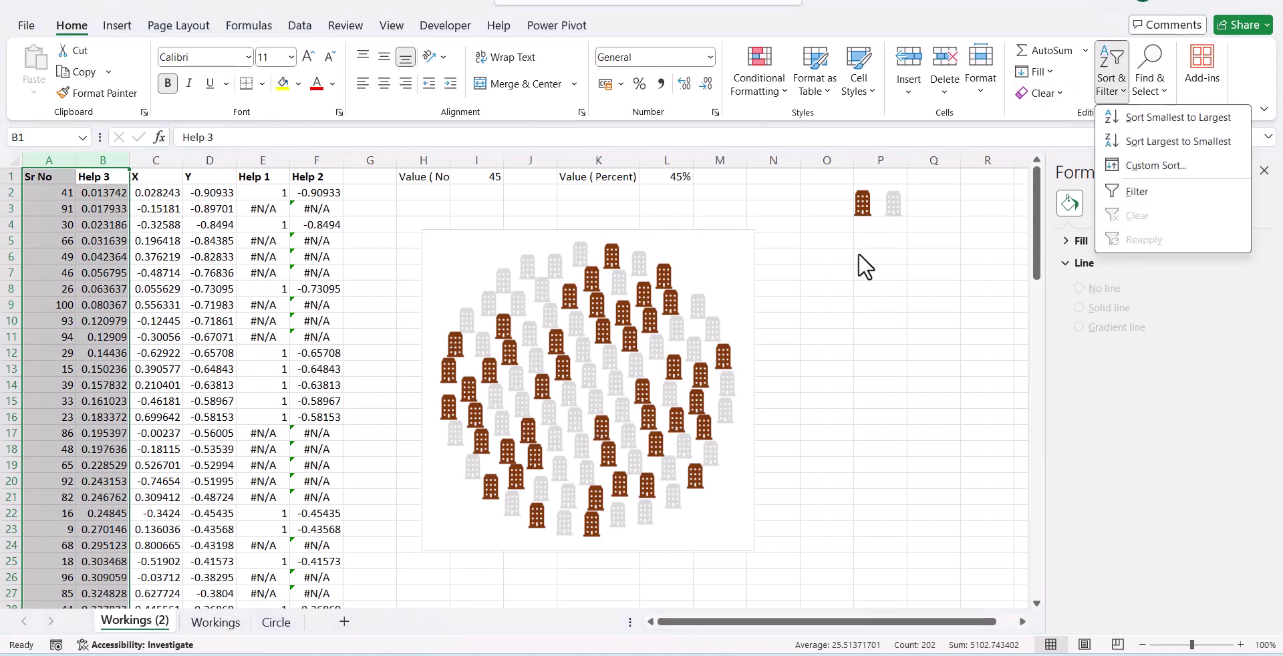
left_click(815, 306)
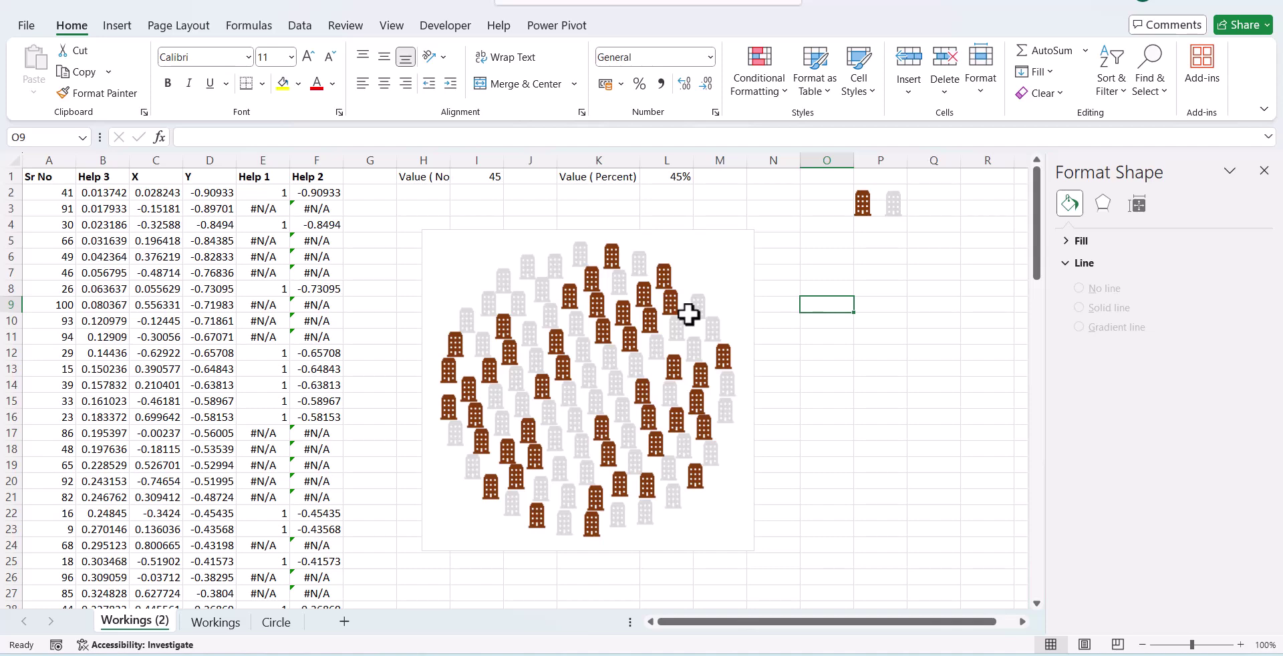
Try a 2% value in the percentage cell L1.
left_click_drag(102, 160, 47, 170)
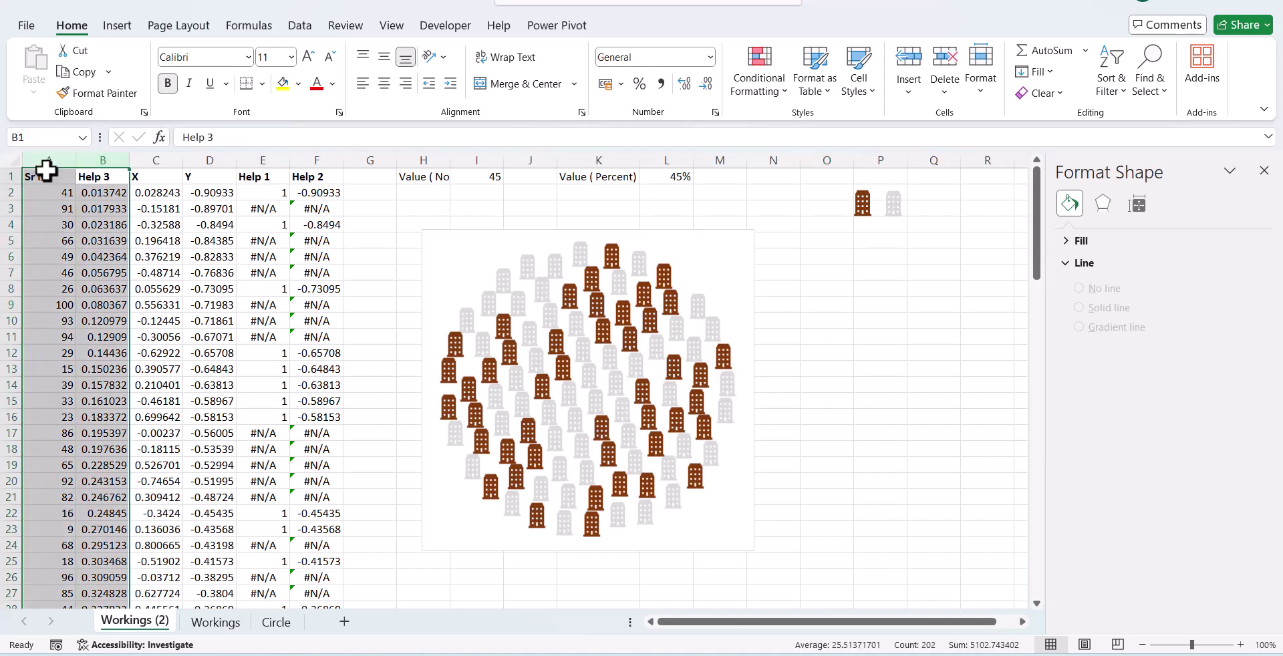
left_click(70, 194)
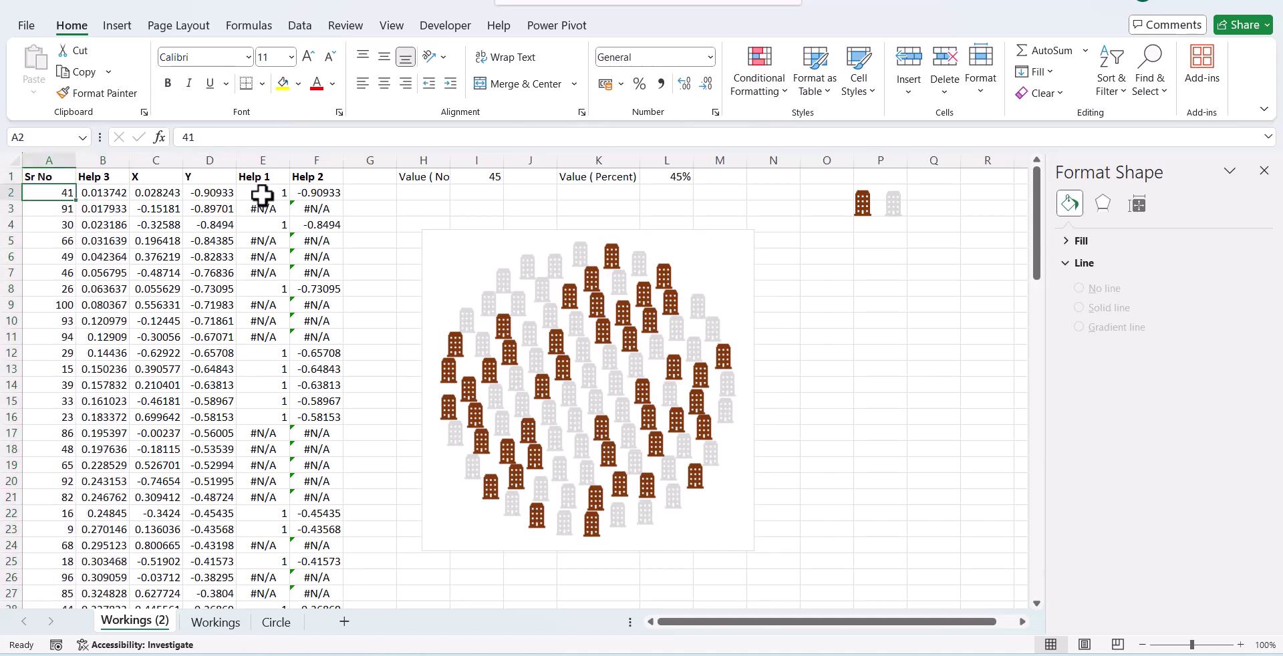
left_click(672, 179)
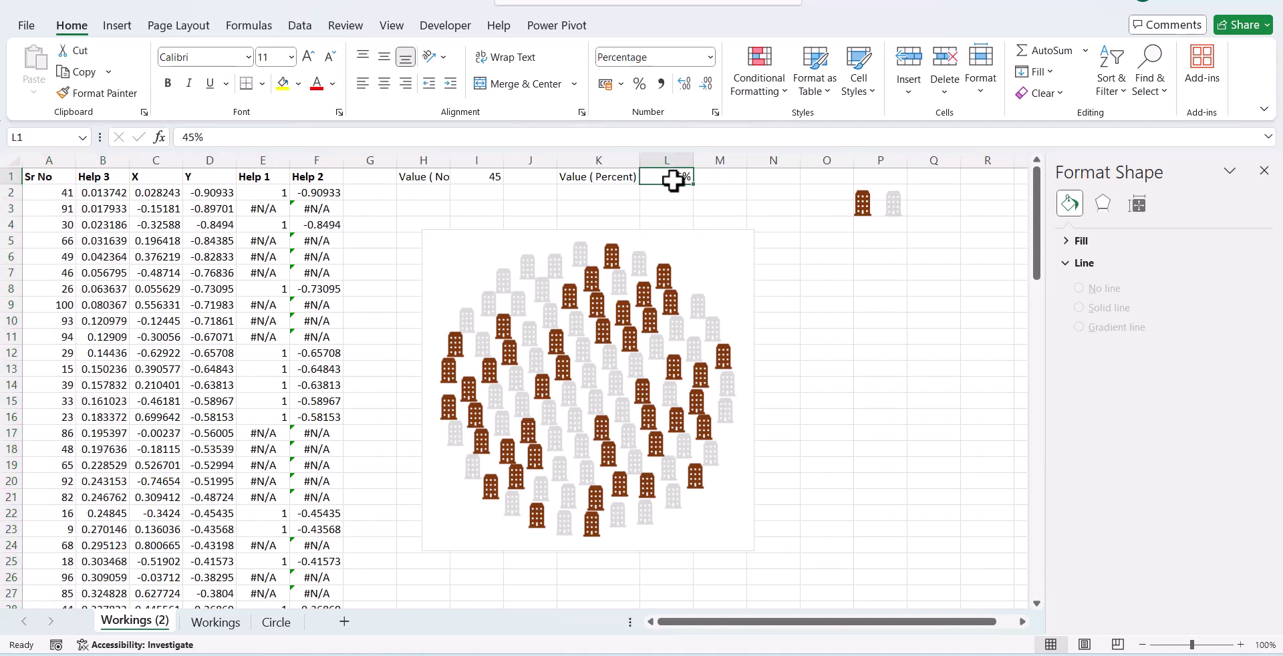
type("2")
key("Return")
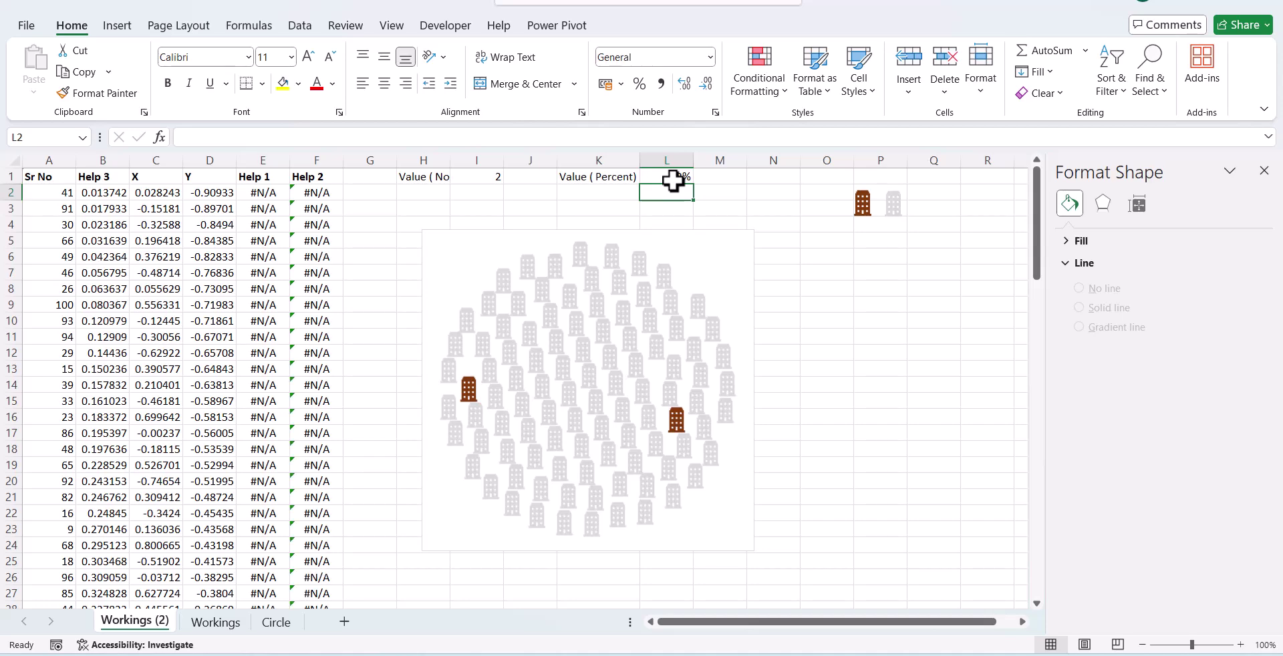
Change L1 to 5%, then review the E2 Help 1 formula, Sr No column and I1 count.
left_click(672, 179)
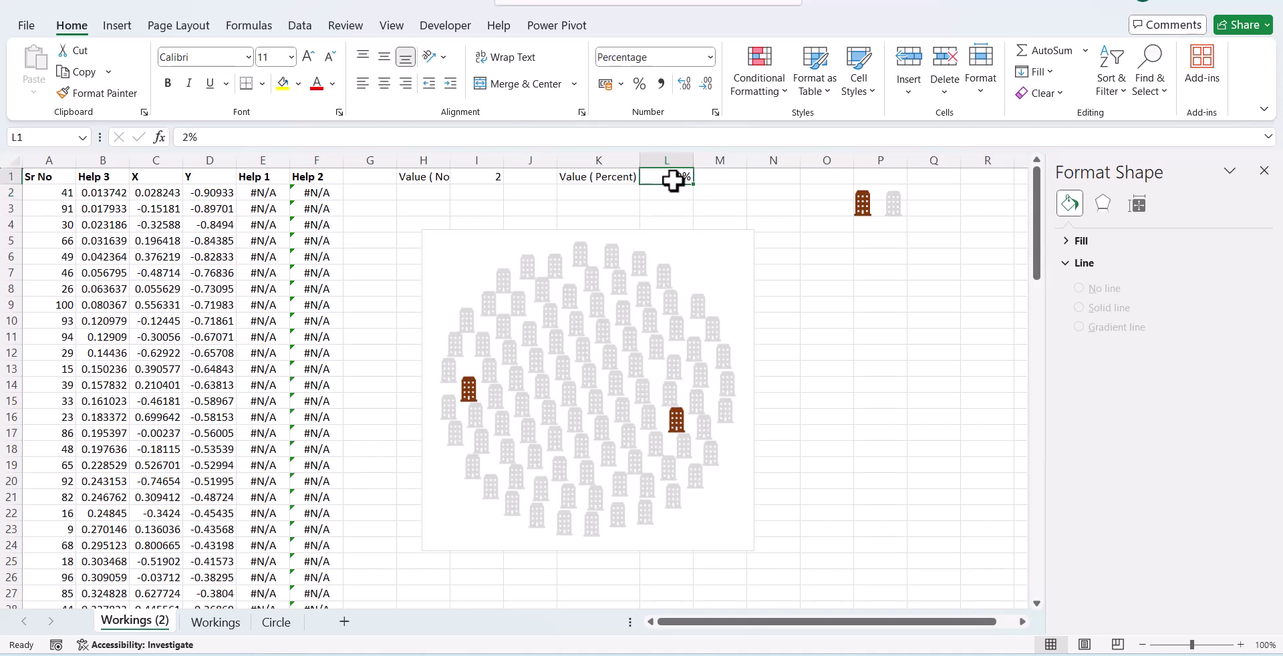
type("5")
key("Return")
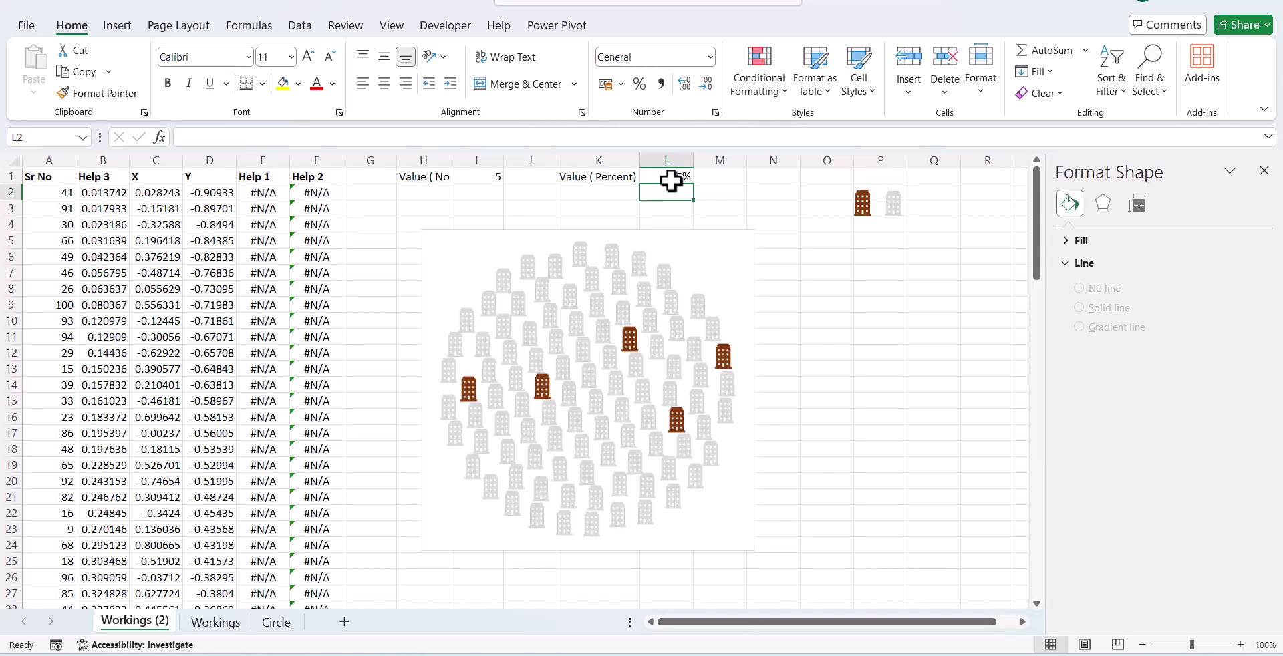
left_click(277, 191)
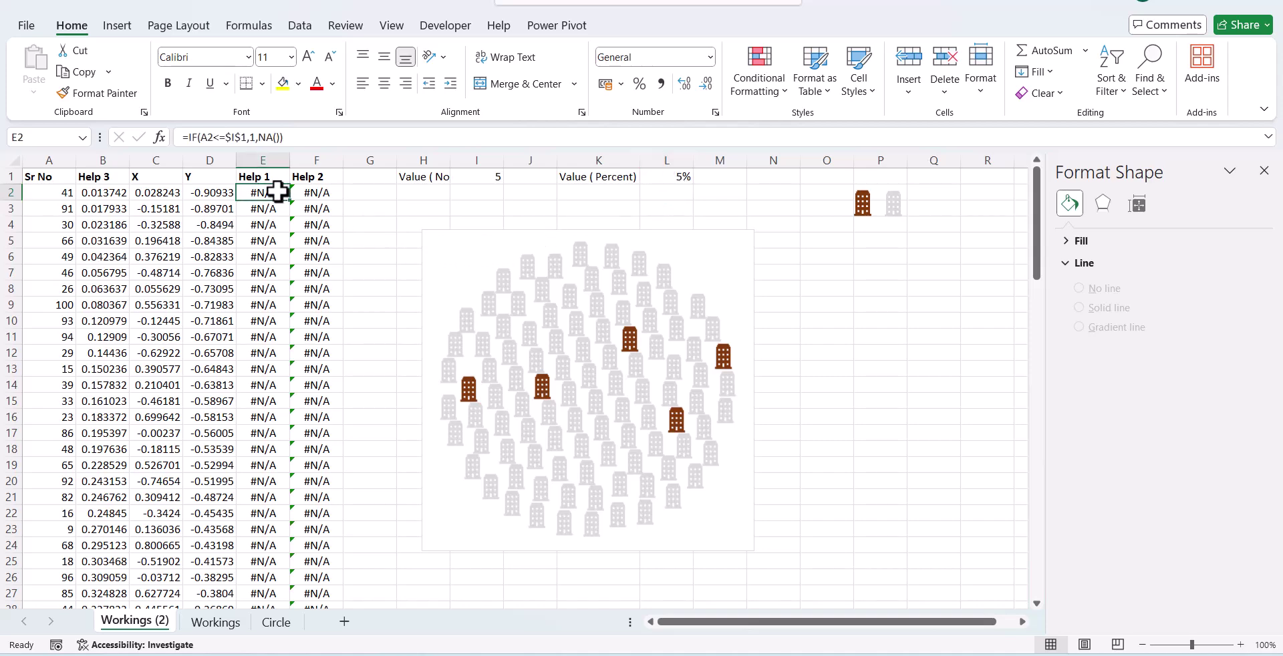
left_click(48, 160)
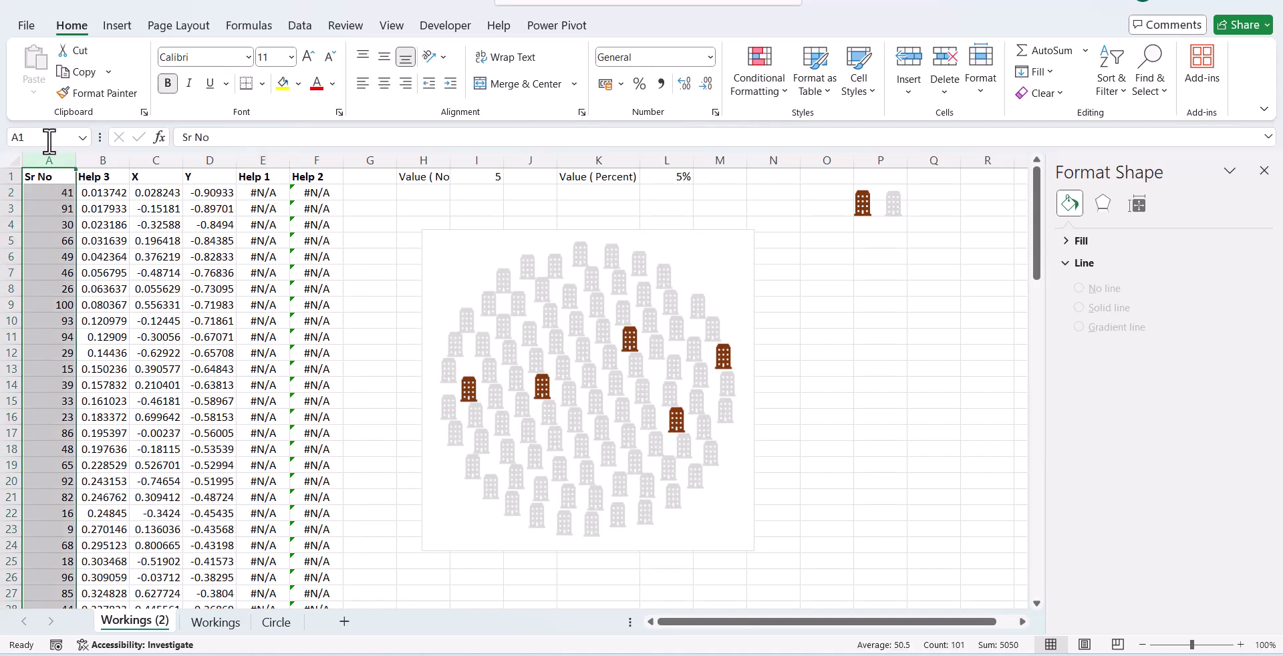
left_click(481, 176)
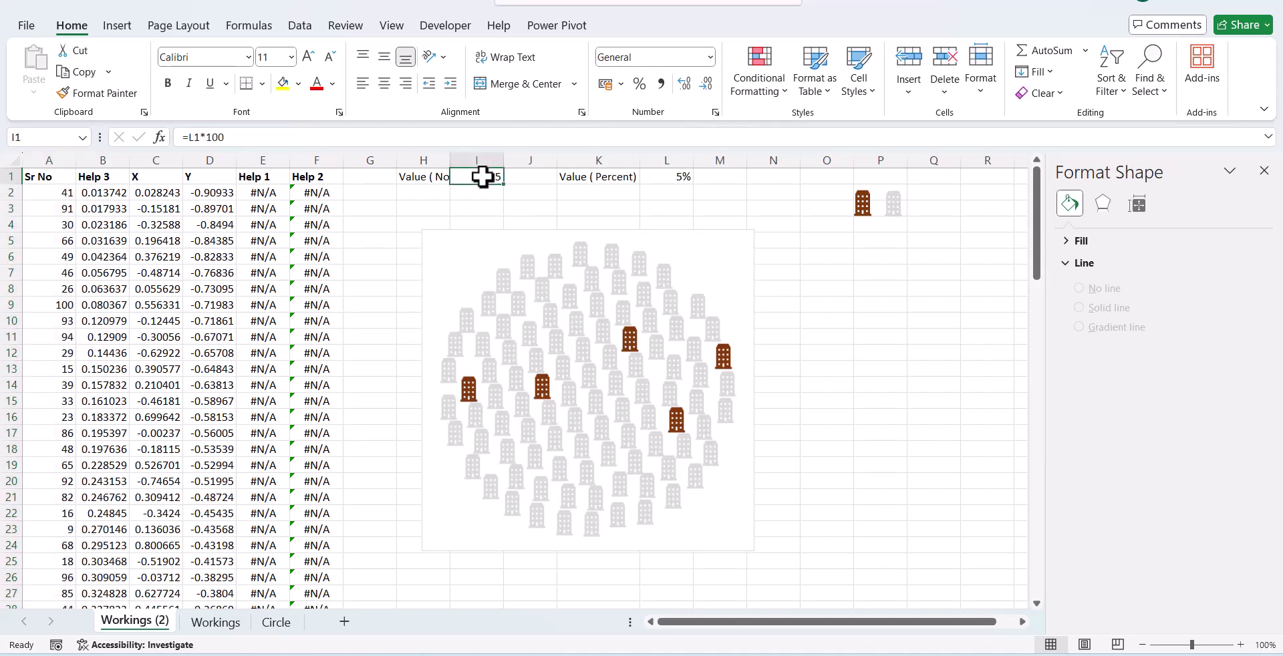